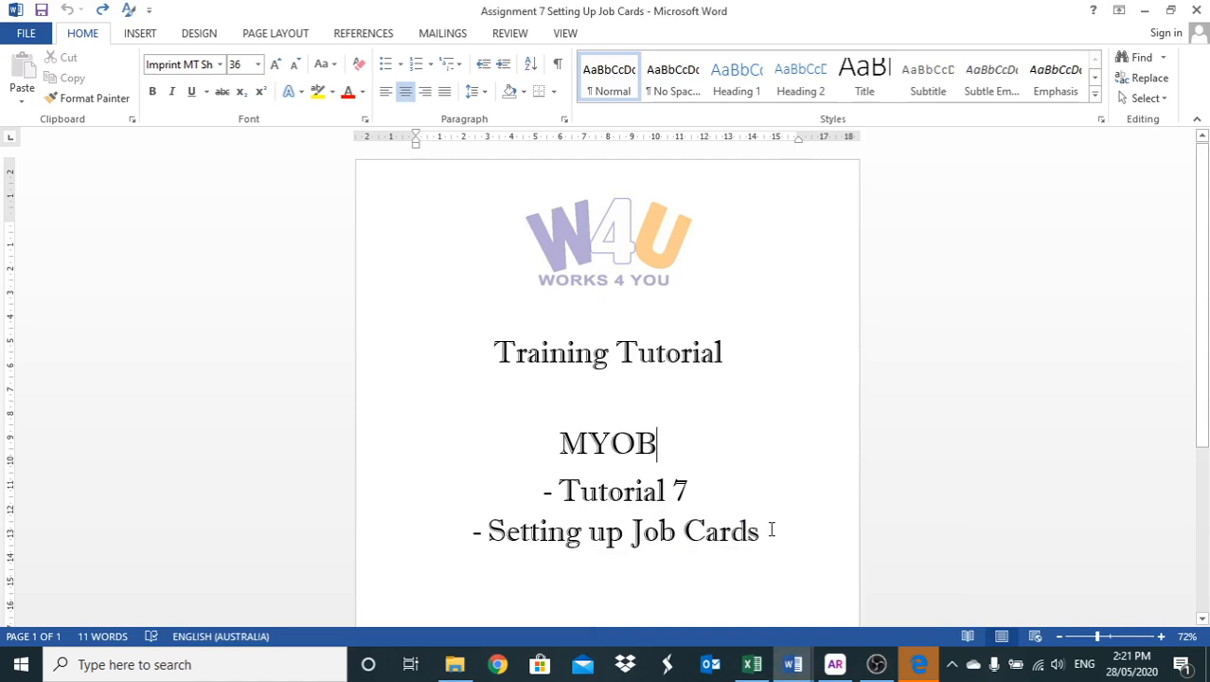
{"action": "left_click", "coordinate": [874, 666]}
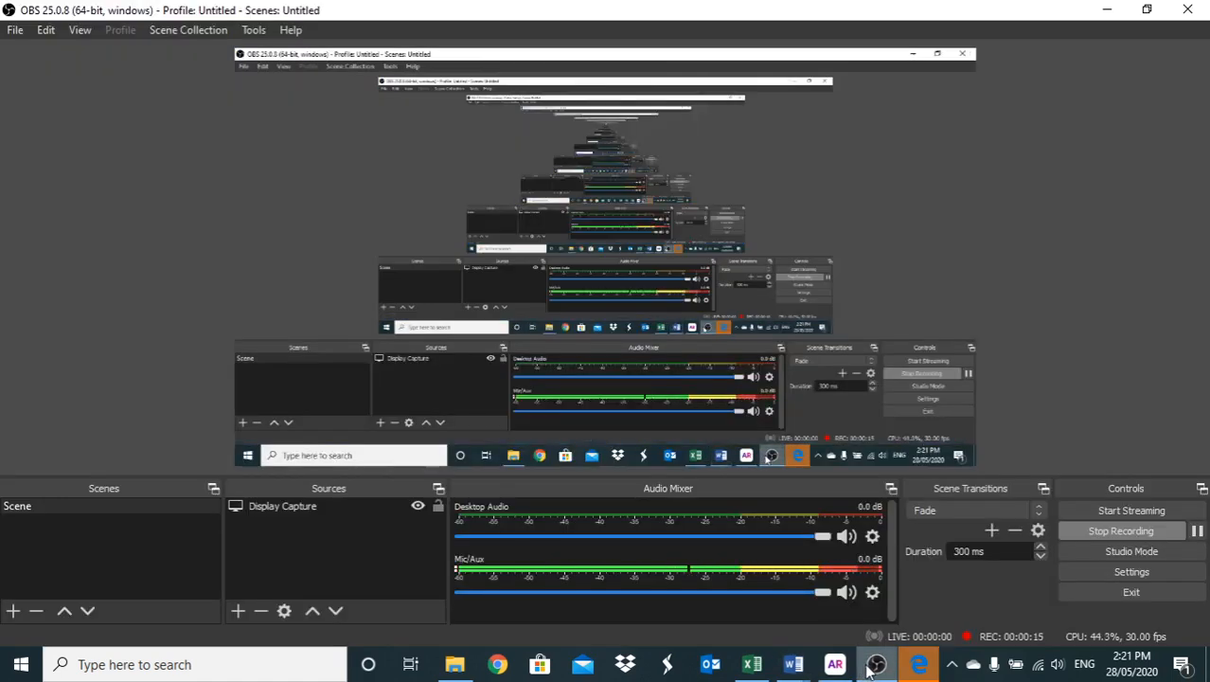
{"action": "left_click", "coordinate": [834, 665]}
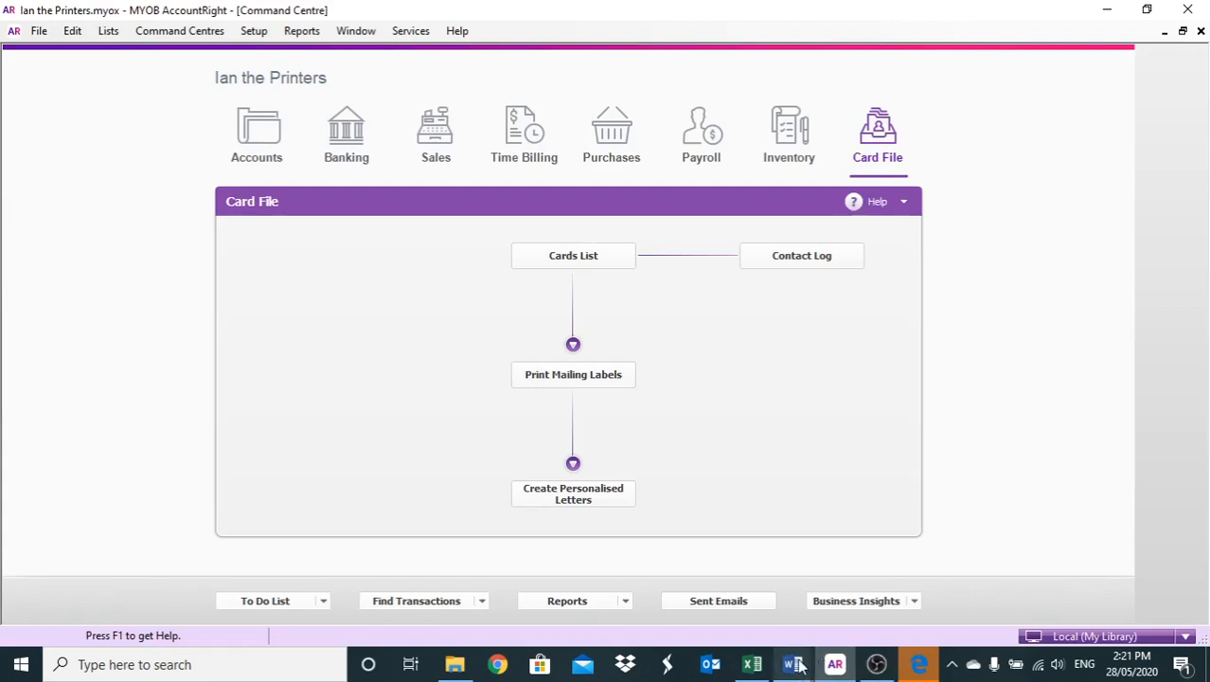
{"action": "mouse_move", "coordinate": [793, 663]}
{"action": "left_click", "coordinate": [747, 540]}
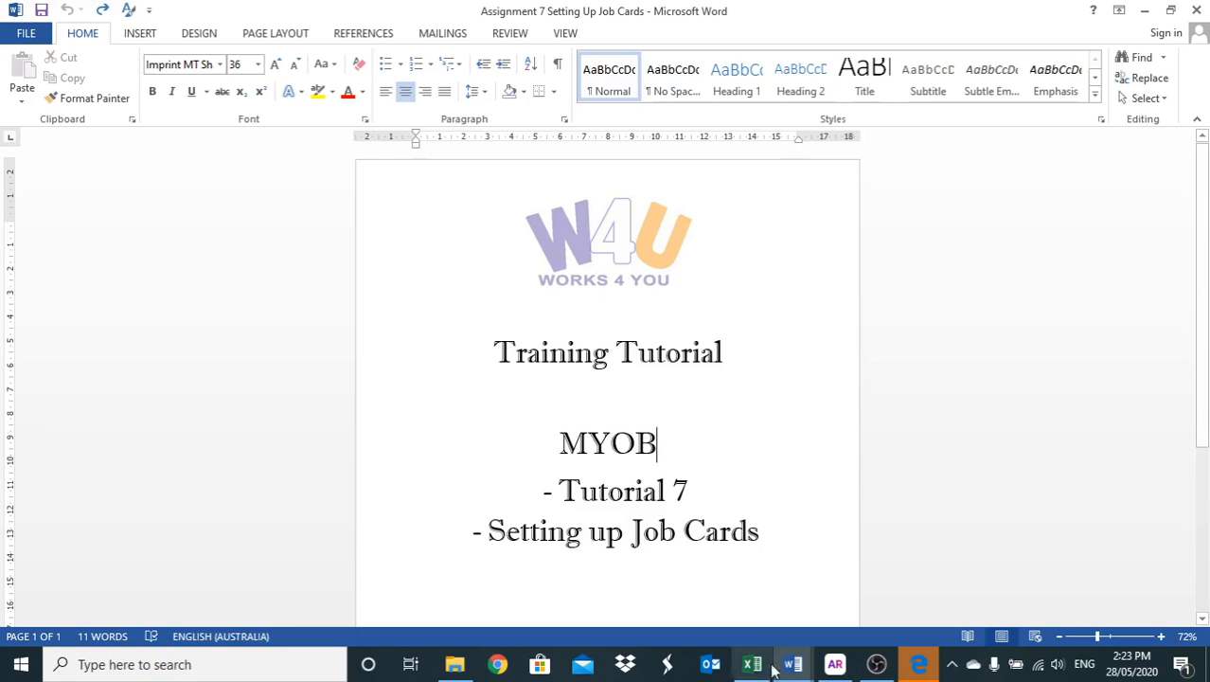
{"action": "mouse_move", "coordinate": [822, 662]}
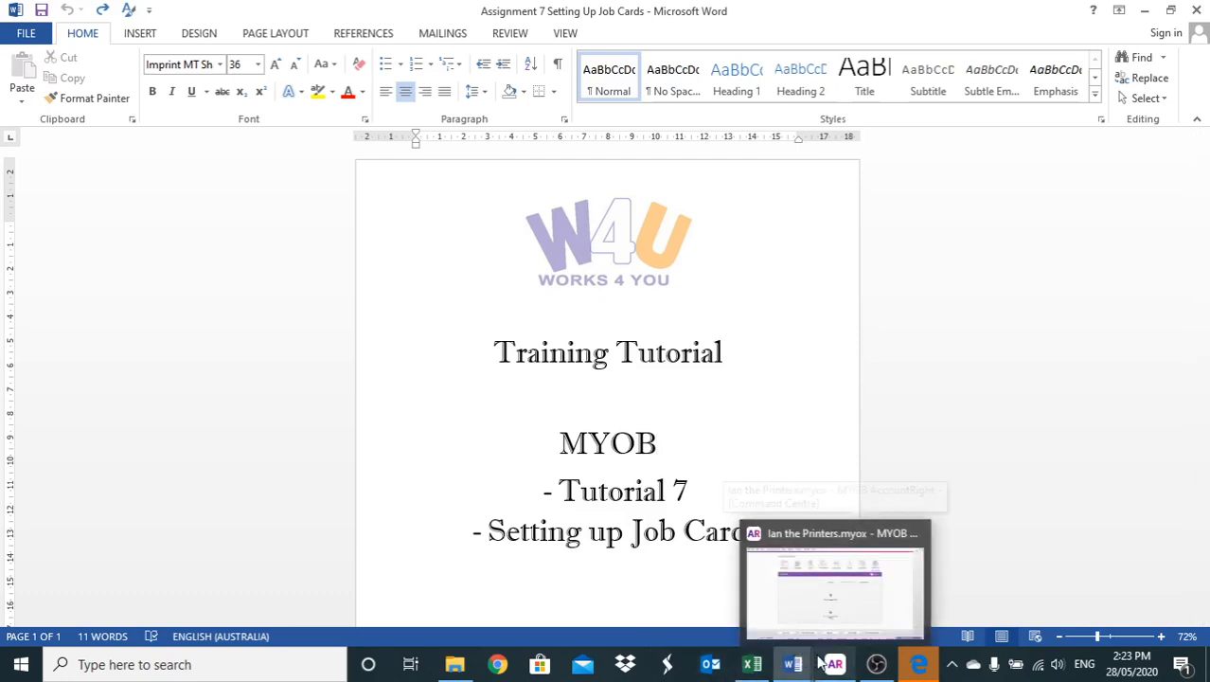
Step: Switch to MYOB AccountRight and create a new customer card for the company Browns Books Co
{"action": "left_click", "coordinate": [835, 662]}
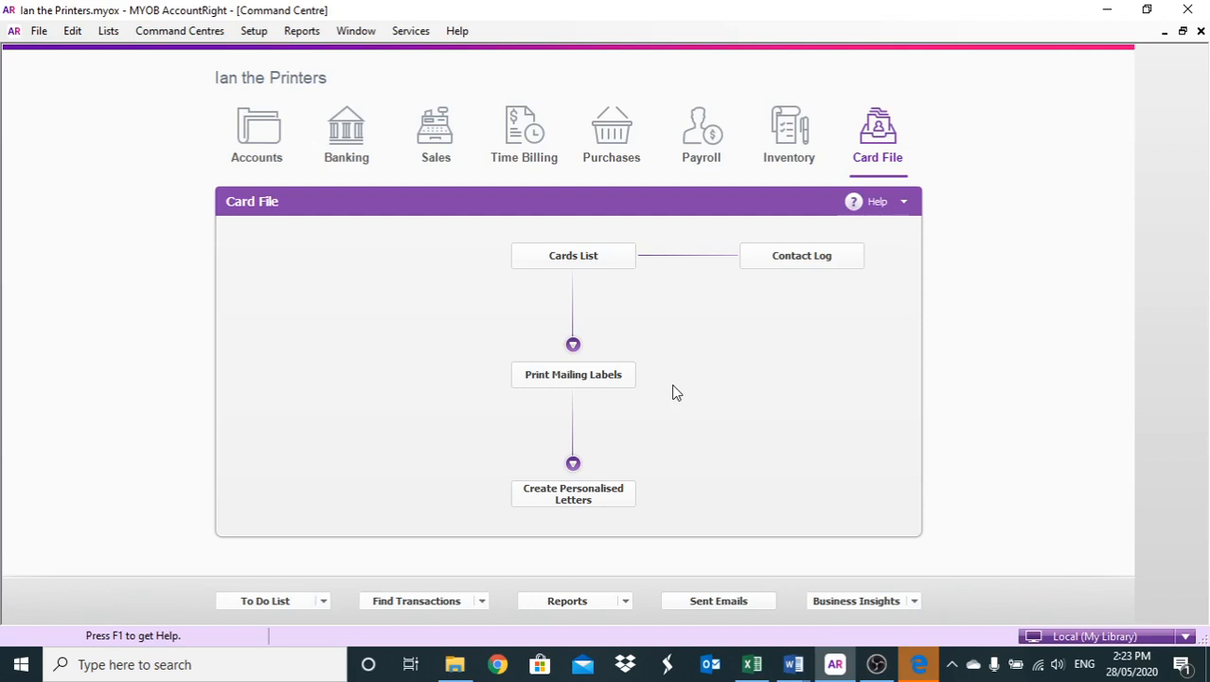
{"action": "left_click", "coordinate": [574, 256]}
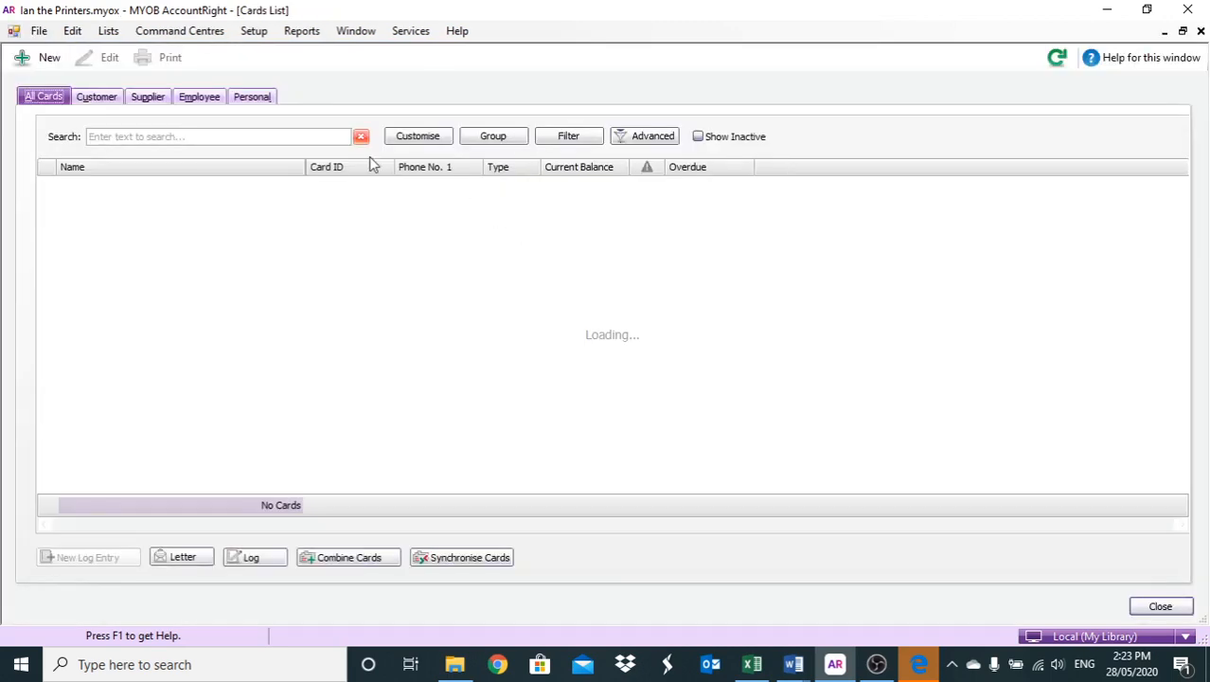
{"action": "left_click", "coordinate": [95, 96]}
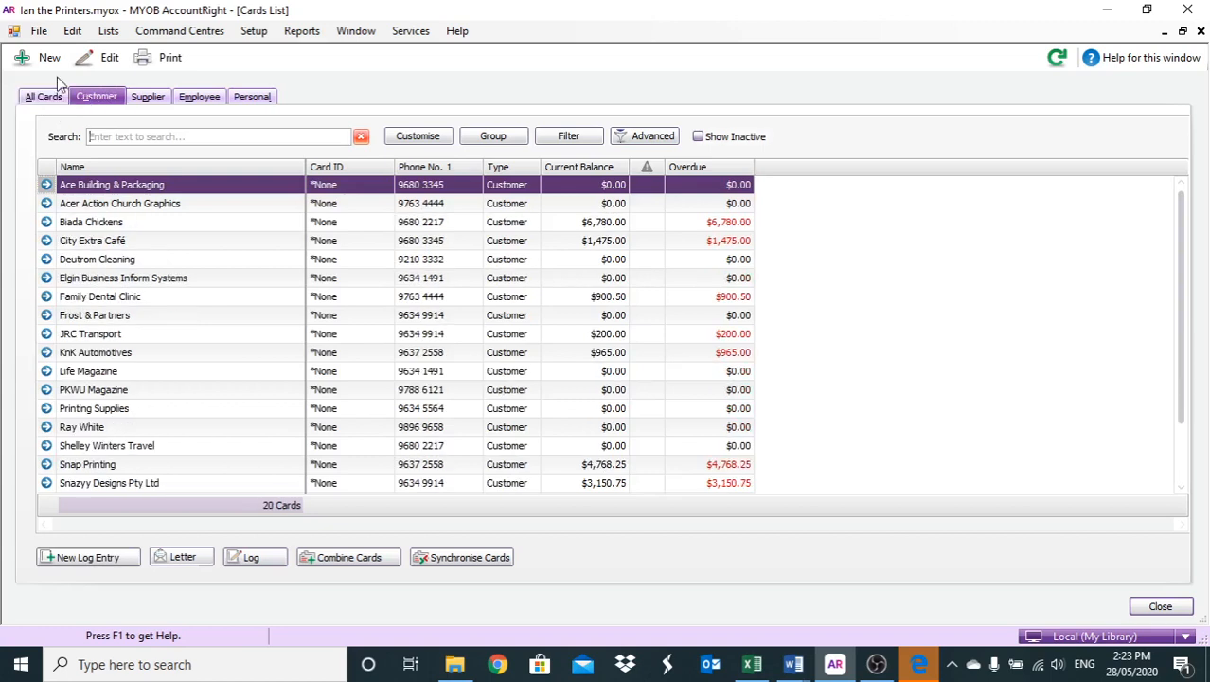
{"action": "left_click", "coordinate": [29, 64]}
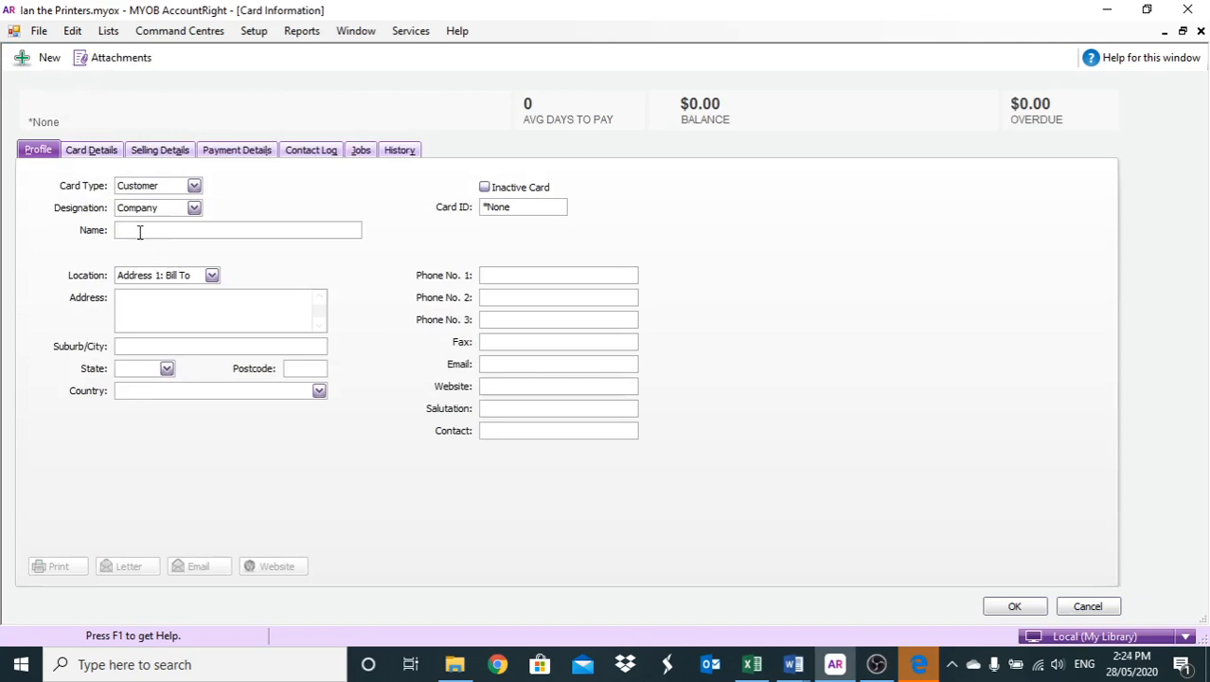
{"action": "type", "text": "Browns Books Co."}
{"action": "left_click", "coordinate": [1007, 609]}
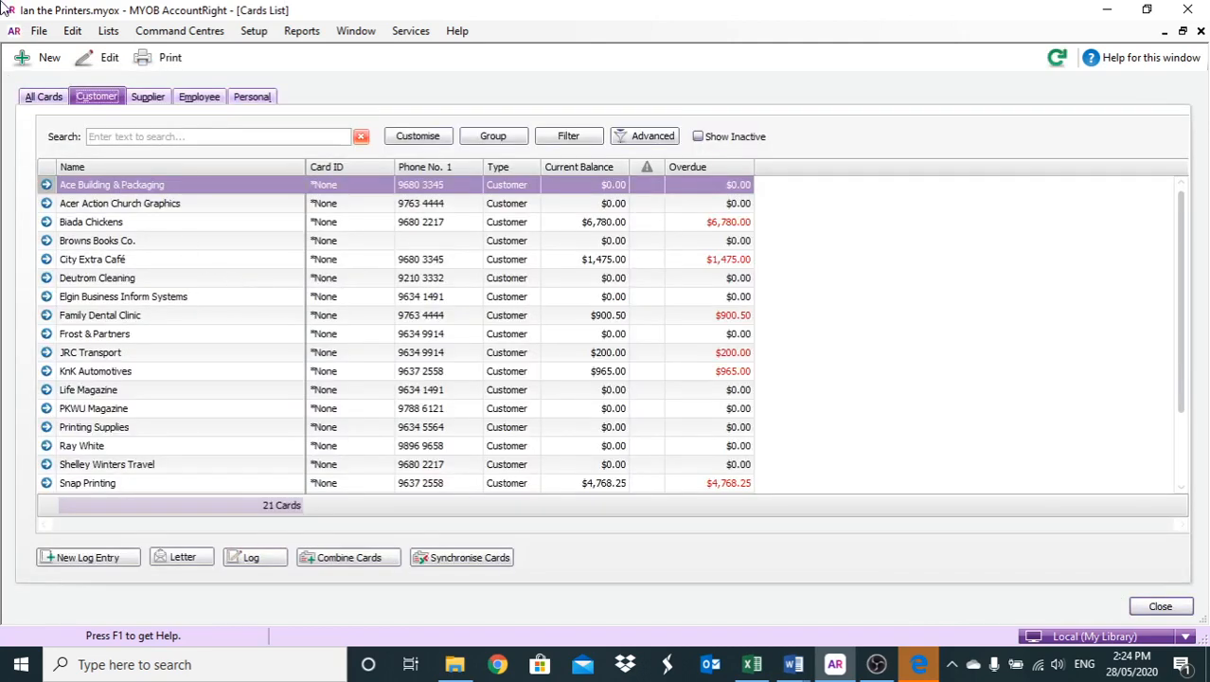
Step: Start another customer card for a company and name it Smiths Publishing
{"action": "left_click", "coordinate": [21, 56]}
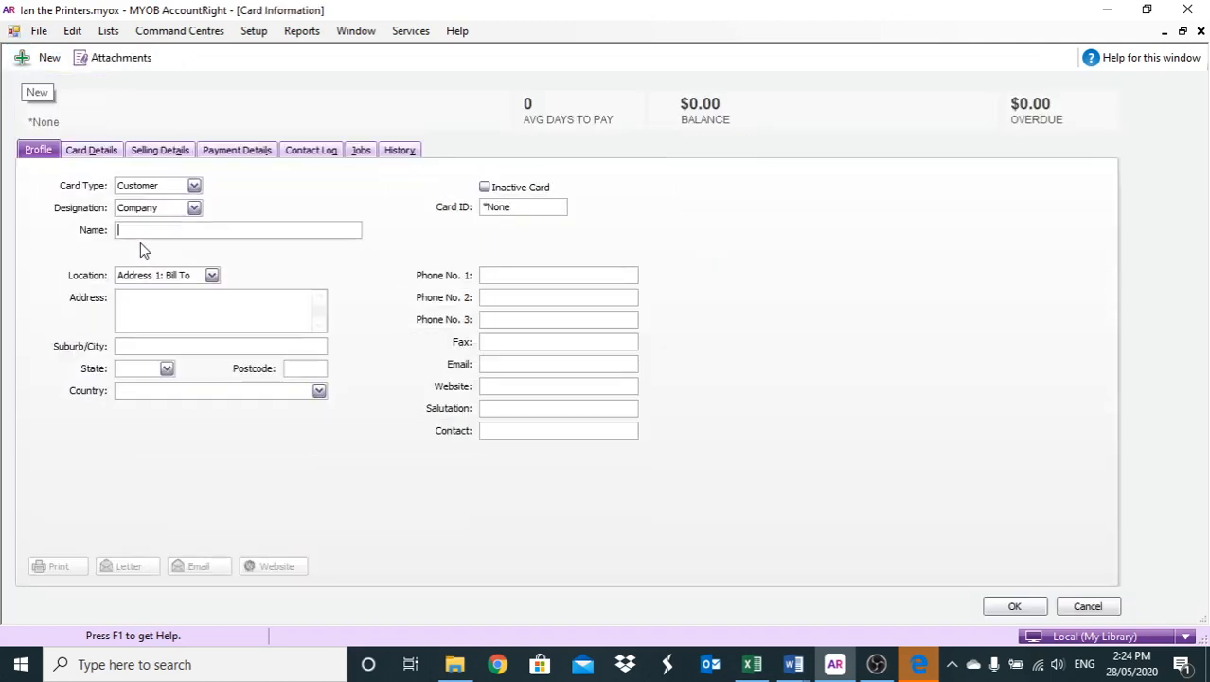
{"action": "type", "text": "Smiths Publishuing"}
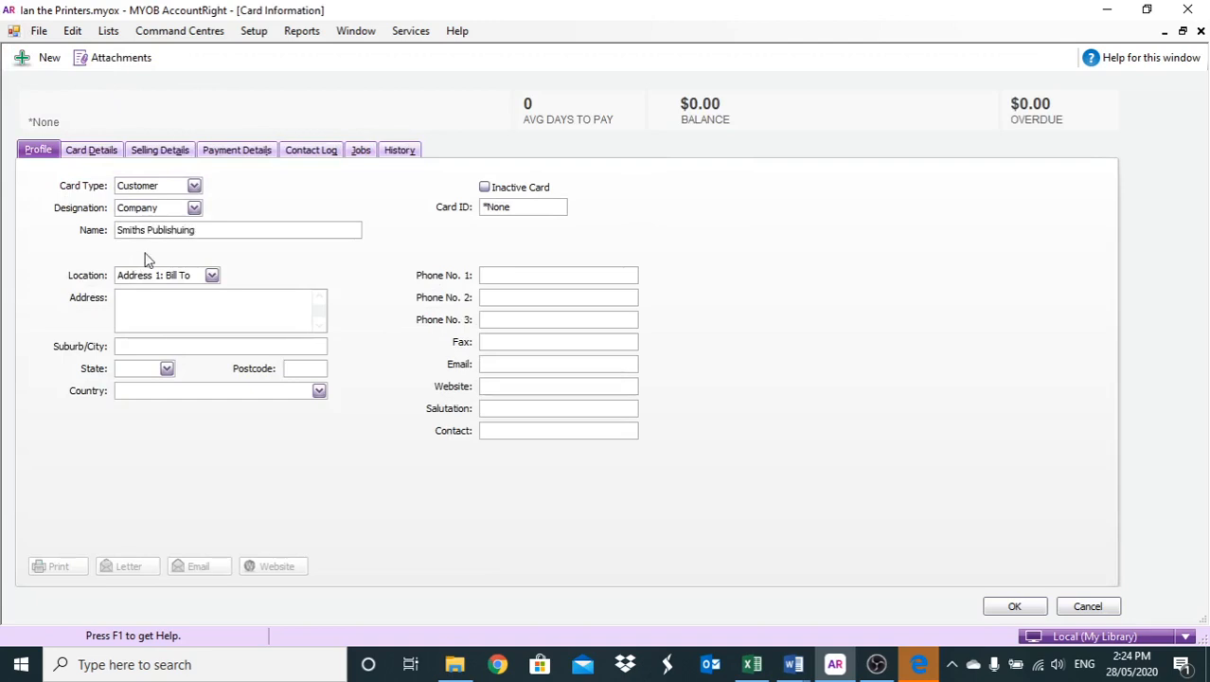
{"action": "key", "text": "BackSpace"}
{"action": "key", "text": "BackSpace"}
{"action": "key", "text": "BackSpace"}
{"action": "key", "text": "BackSpace"}
{"action": "type", "text": "ing"}
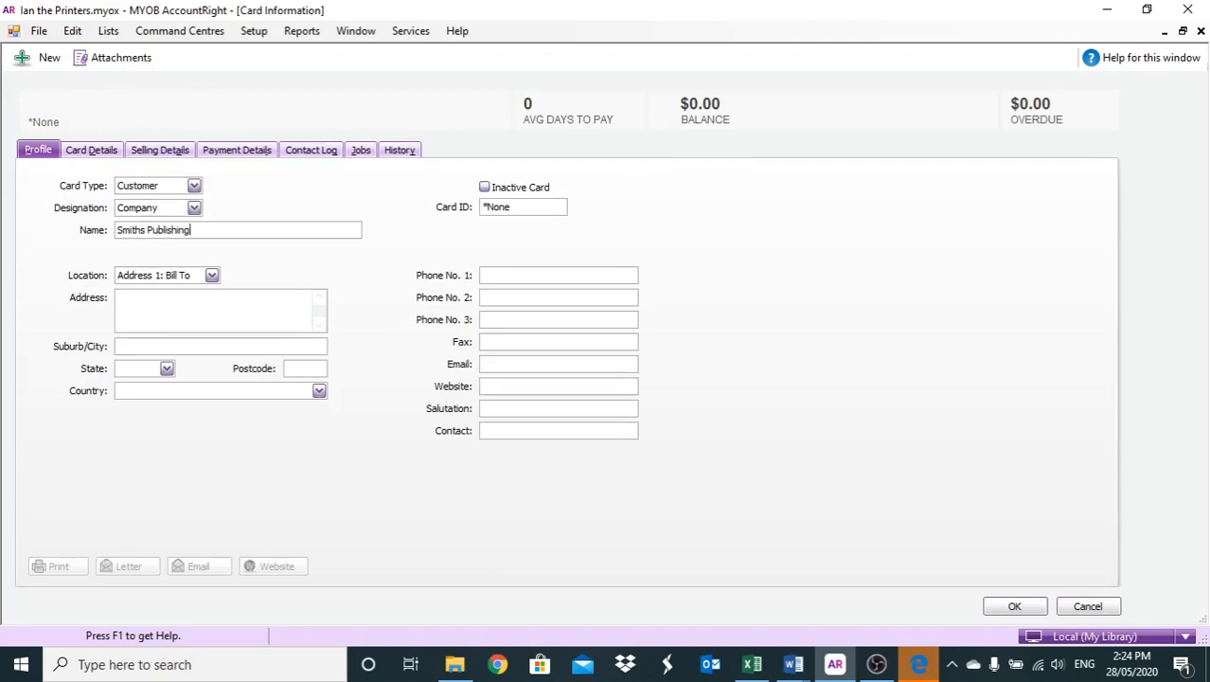
Step: Set the Smiths Publishing credit limit to $10,000 in the selling details and save the card
{"action": "left_click", "coordinate": [163, 151]}
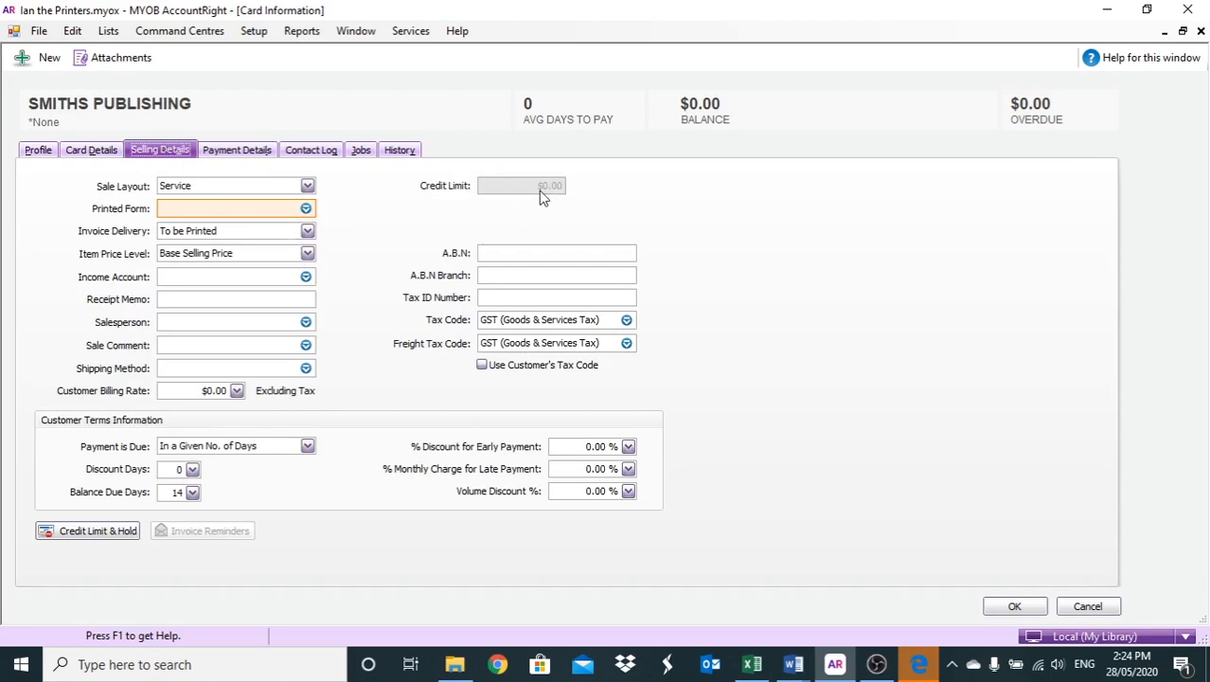
{"action": "left_click", "coordinate": [104, 532]}
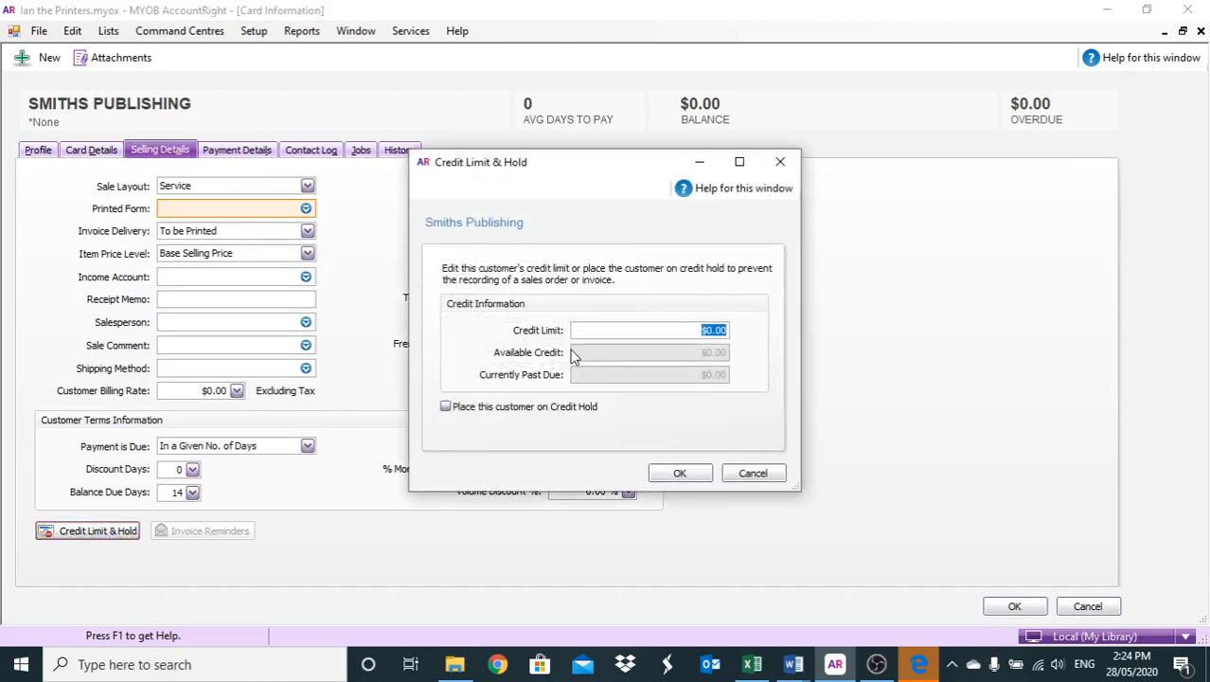
{"action": "type", "text": "10000"}
{"action": "left_click", "coordinate": [683, 476]}
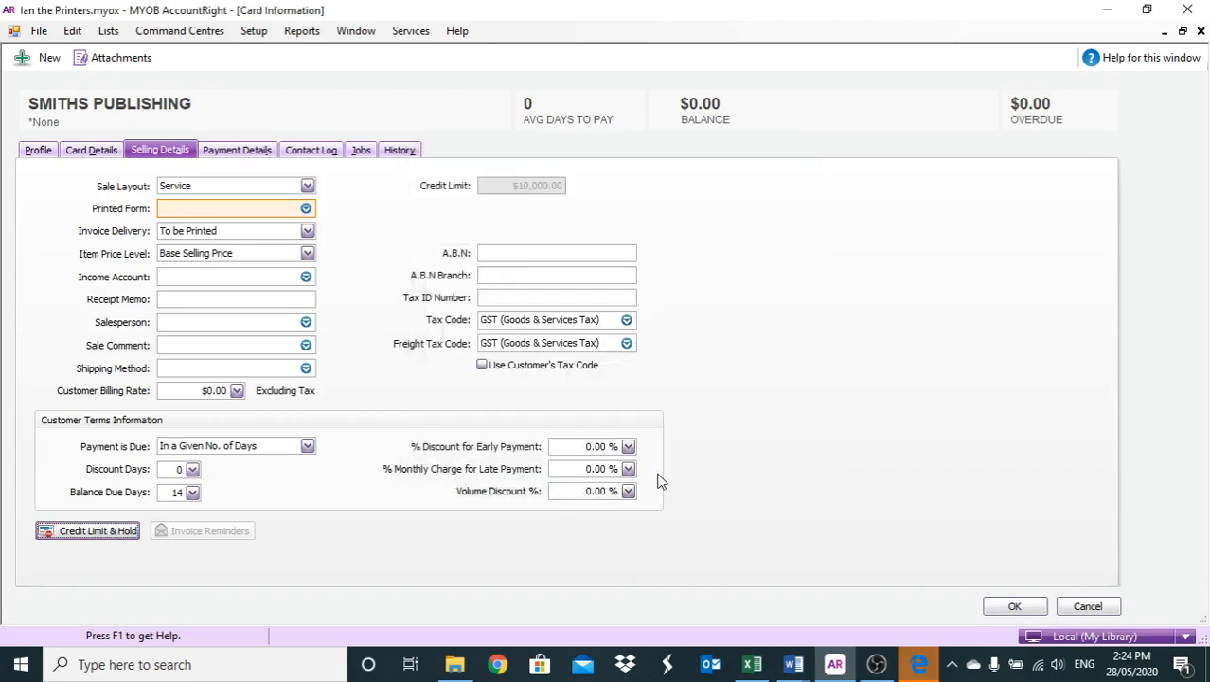
{"action": "left_click", "coordinate": [996, 607]}
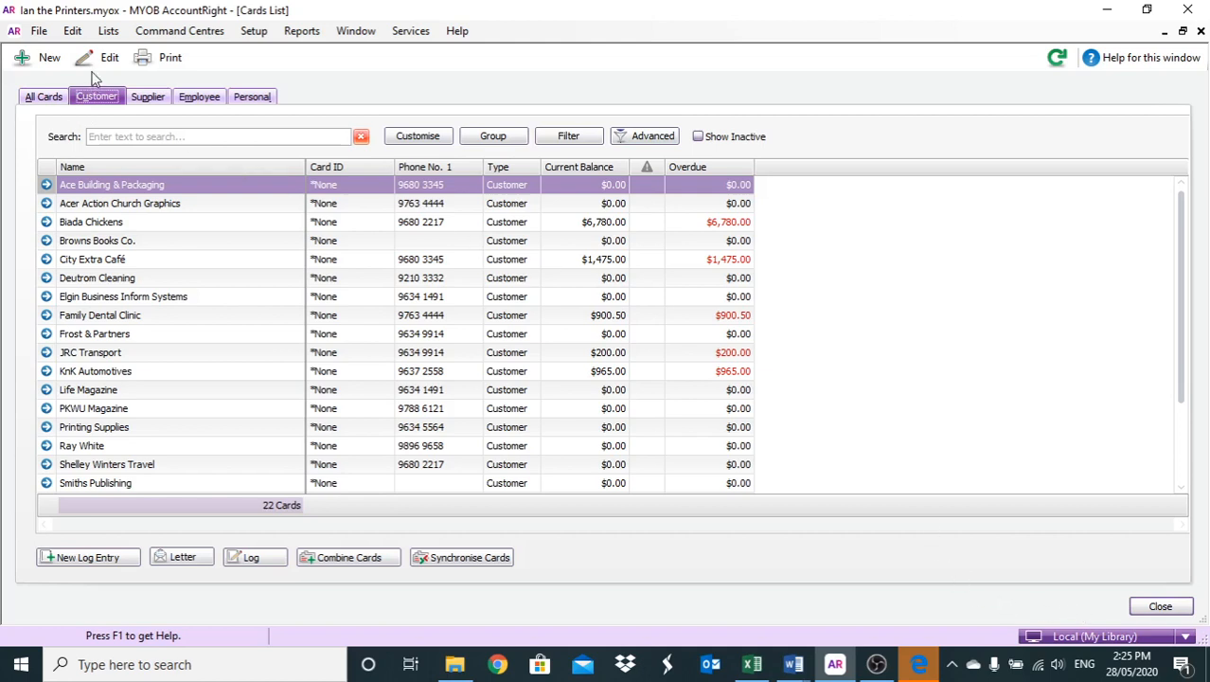
Step: Create a new detail job with job number B1 and the name Contract New Books
{"action": "left_click", "coordinate": [106, 31]}
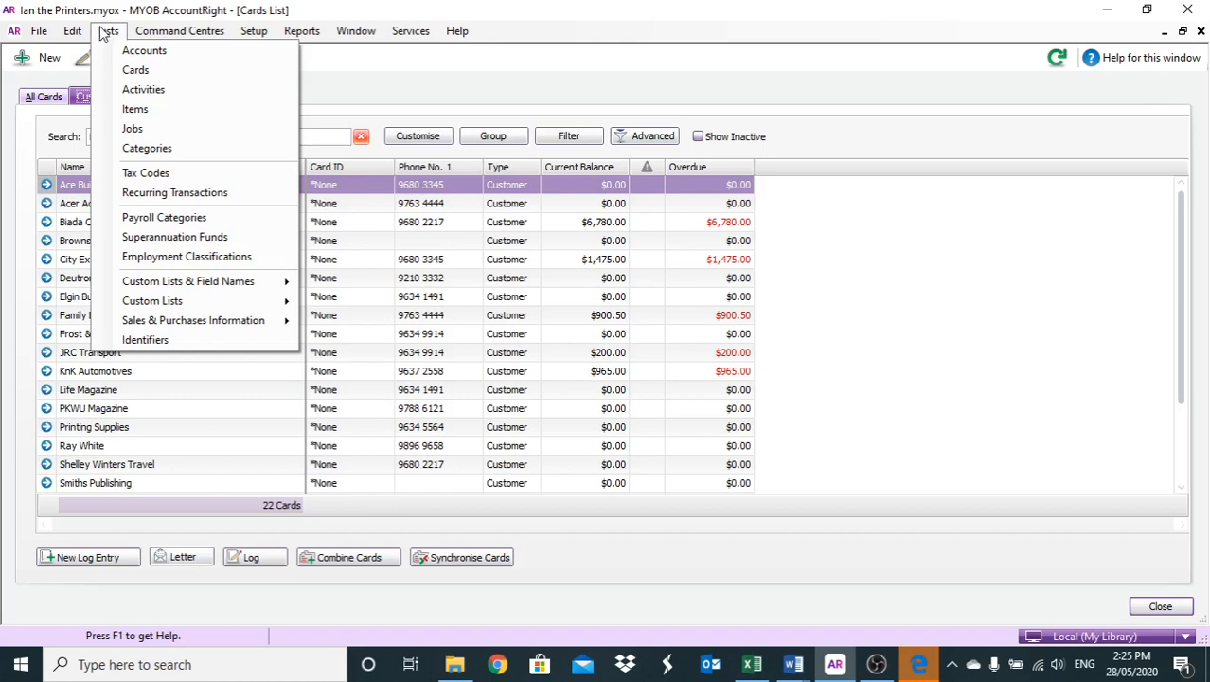
{"action": "left_click", "coordinate": [133, 128]}
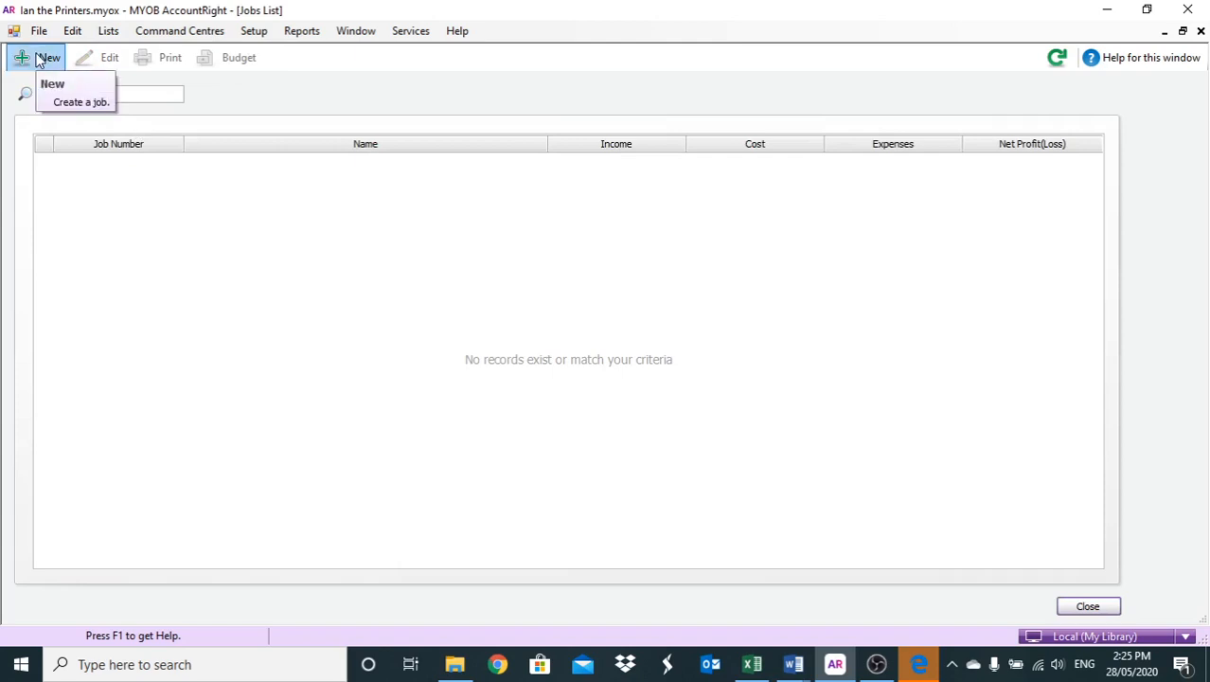
{"action": "left_click", "coordinate": [39, 59]}
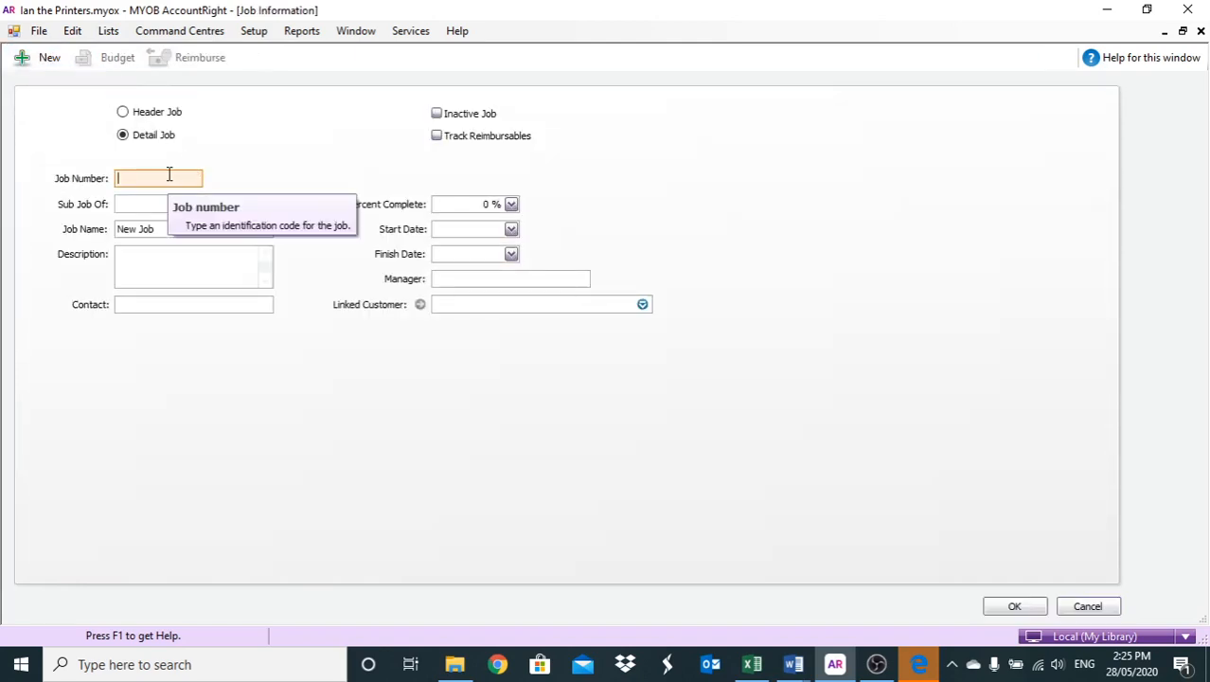
{"action": "type", "text": "B1"}
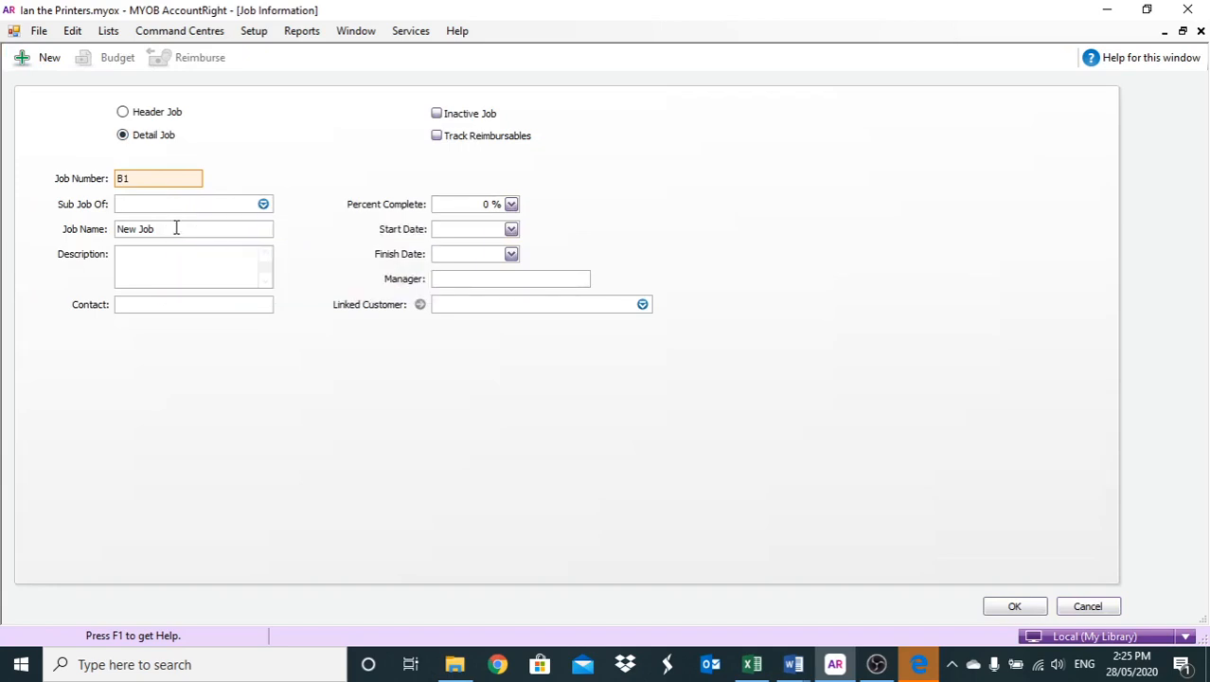
{"action": "left_click_drag", "start_coordinate": [176, 228], "coordinate": [108, 229]}
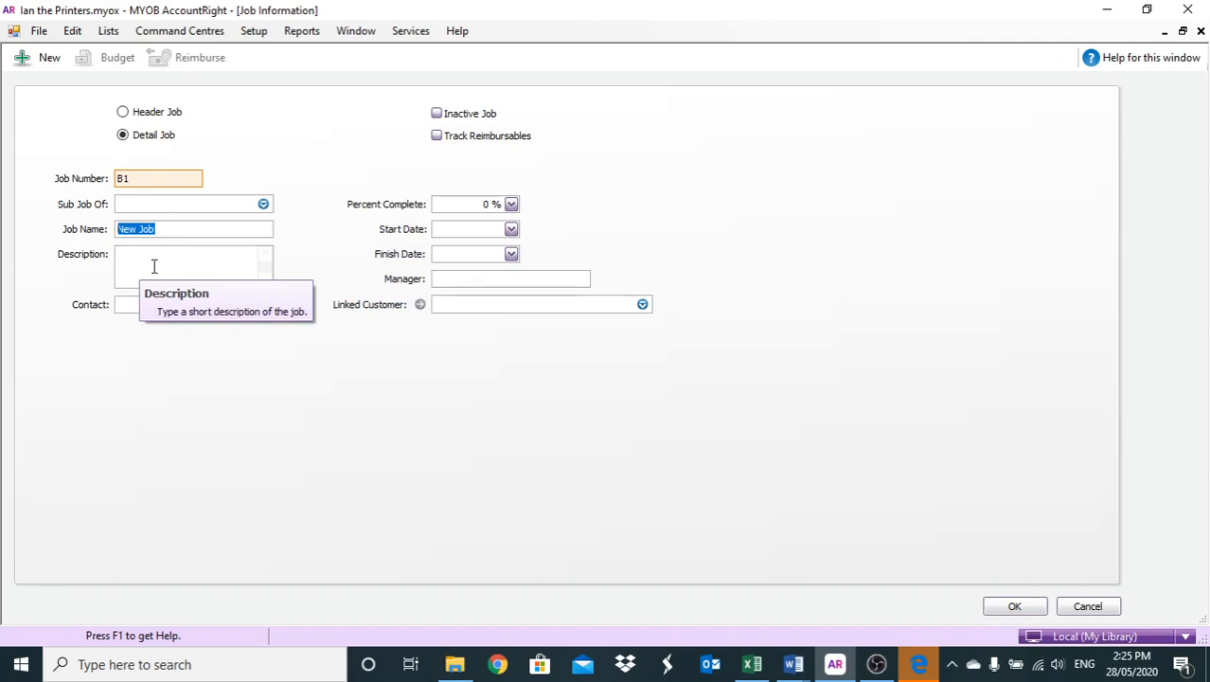
{"action": "type", "text": "Contra"}
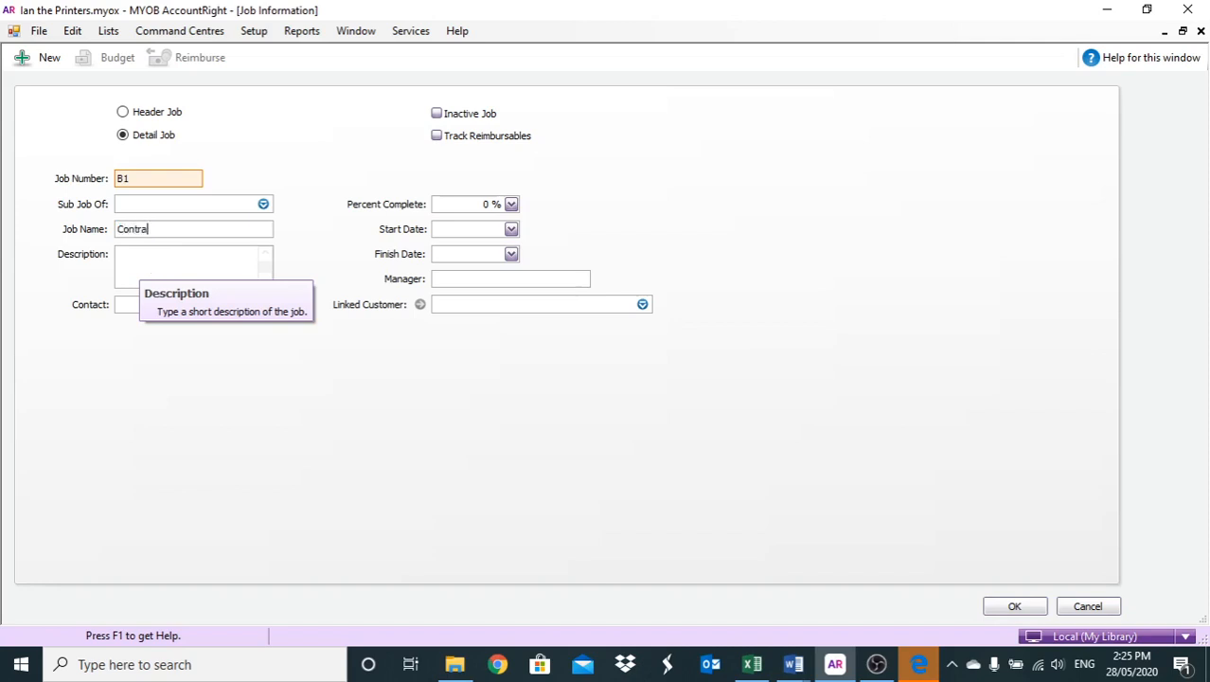
{"action": "type", "text": "ct New Books"}
Step: Enter XXXx as the job's description and fill in the contact person's name
{"action": "left_click", "coordinate": [147, 268]}
{"action": "type", "text": "XXXx"}
{"action": "left_click", "coordinate": [140, 304]}
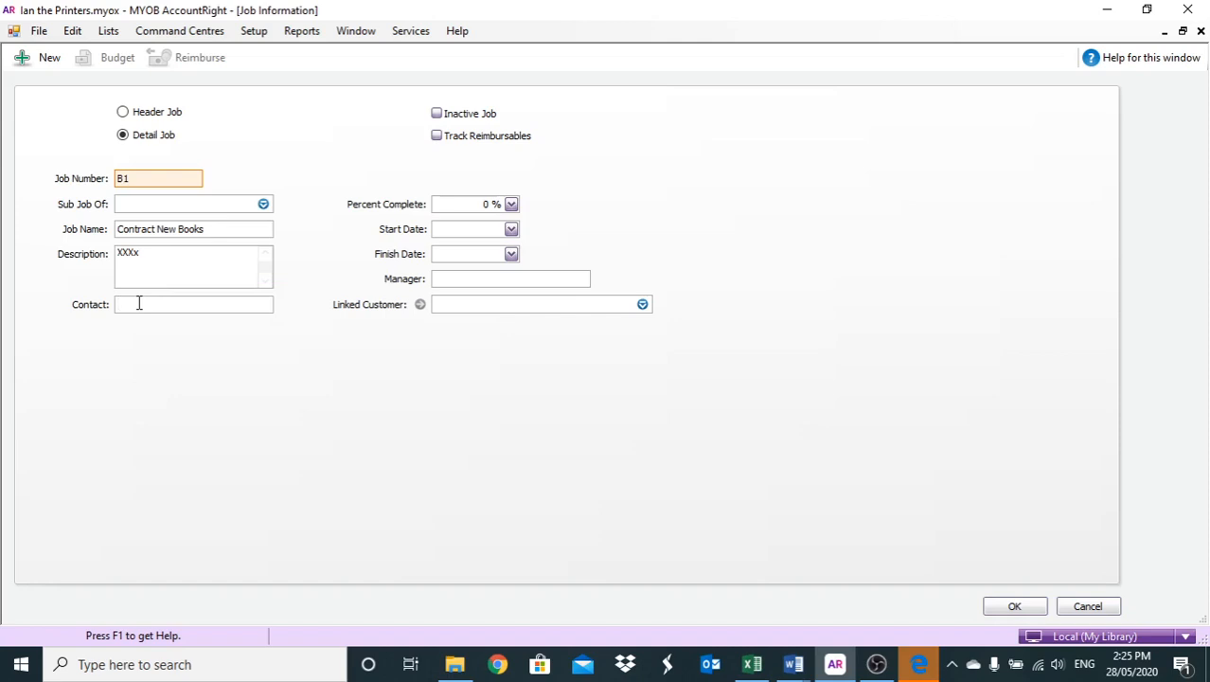
{"action": "type", "text": "Mr Brown"}
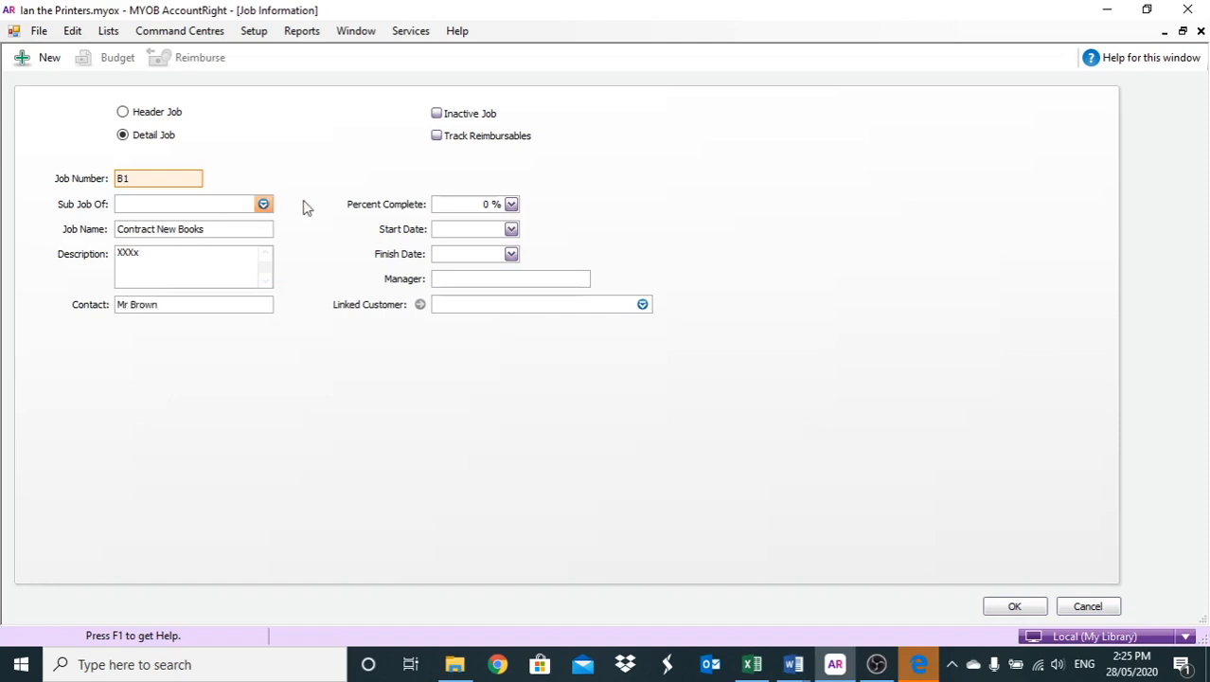
Step: Set the job's percent complete to 5% and its finish date to 28/06/2020
{"action": "left_click", "coordinate": [500, 204]}
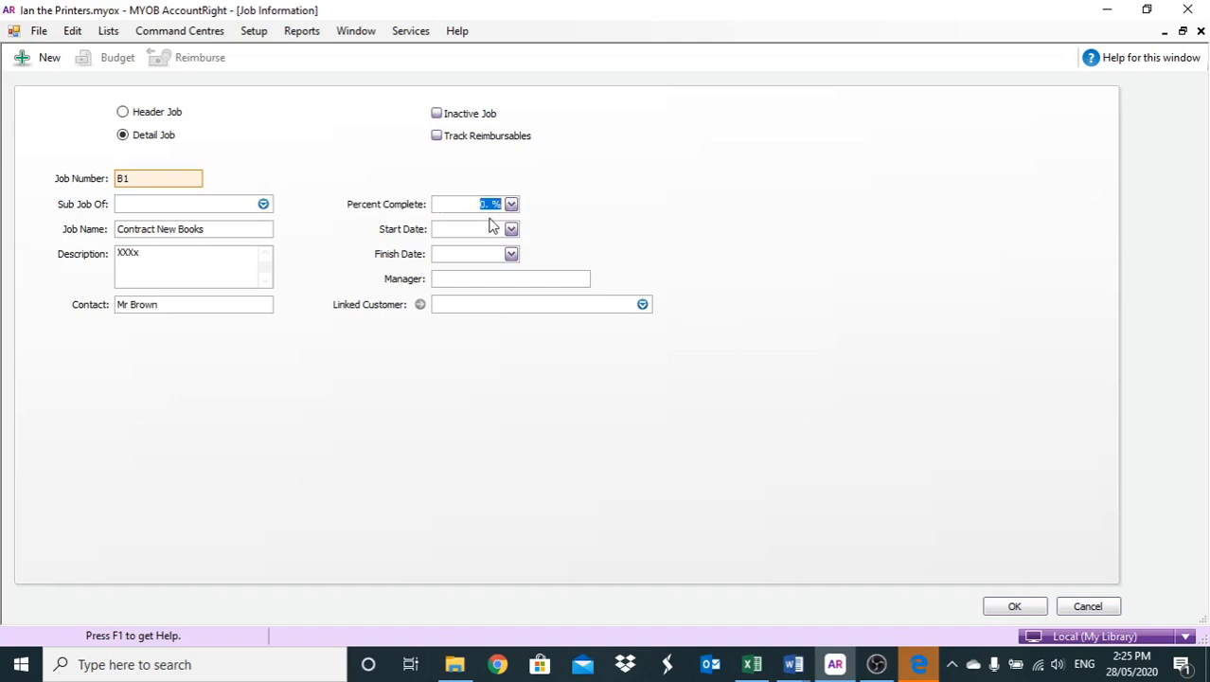
{"action": "type", "text": "5"}
{"action": "key", "text": "BackSpace"}
{"action": "left_click", "coordinate": [487, 227]}
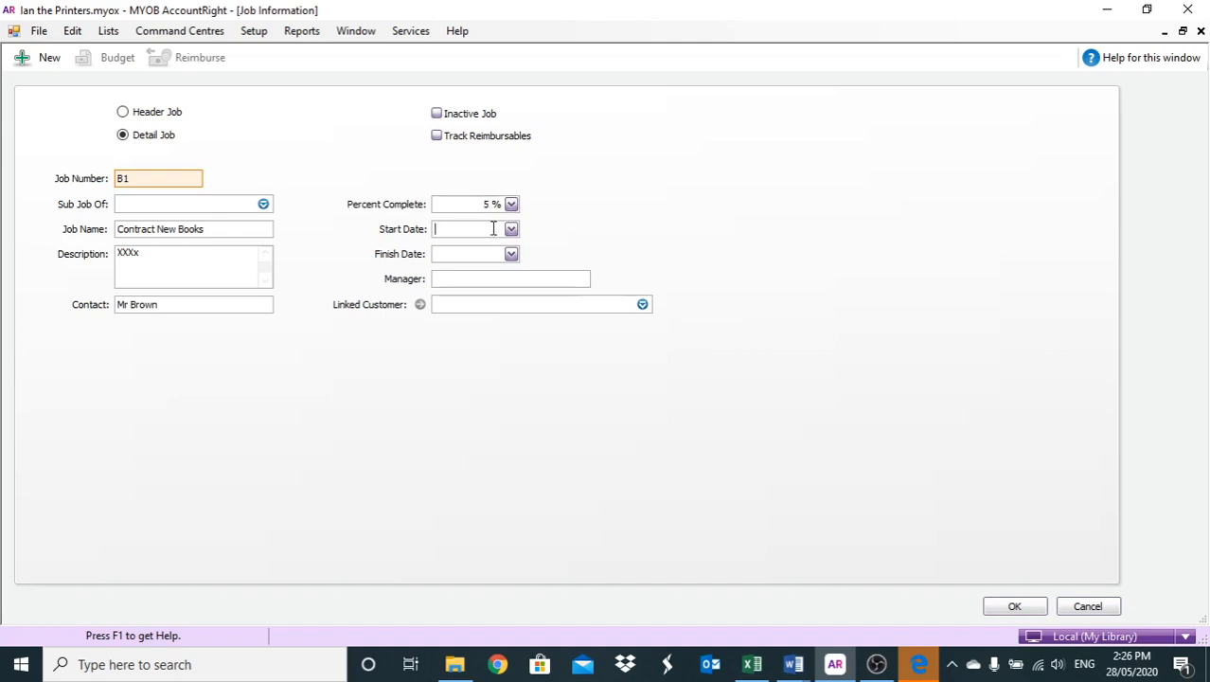
{"action": "left_click", "coordinate": [450, 254]}
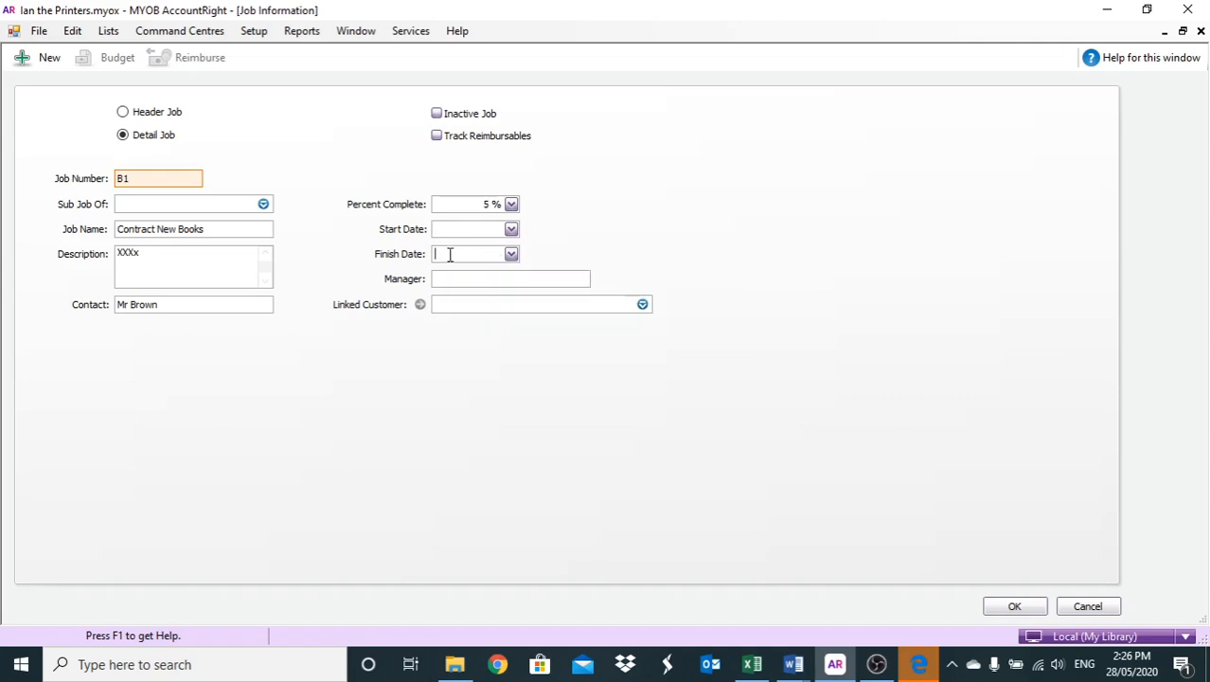
{"action": "left_click", "coordinate": [512, 253]}
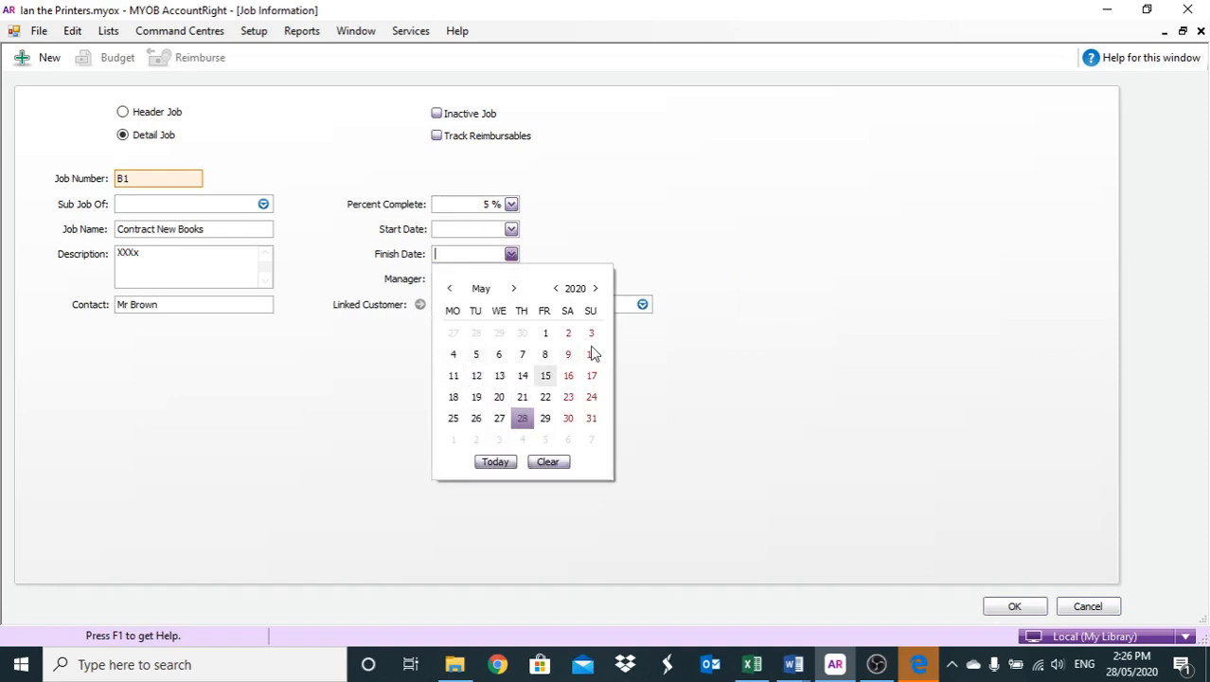
{"action": "left_click", "coordinate": [514, 287]}
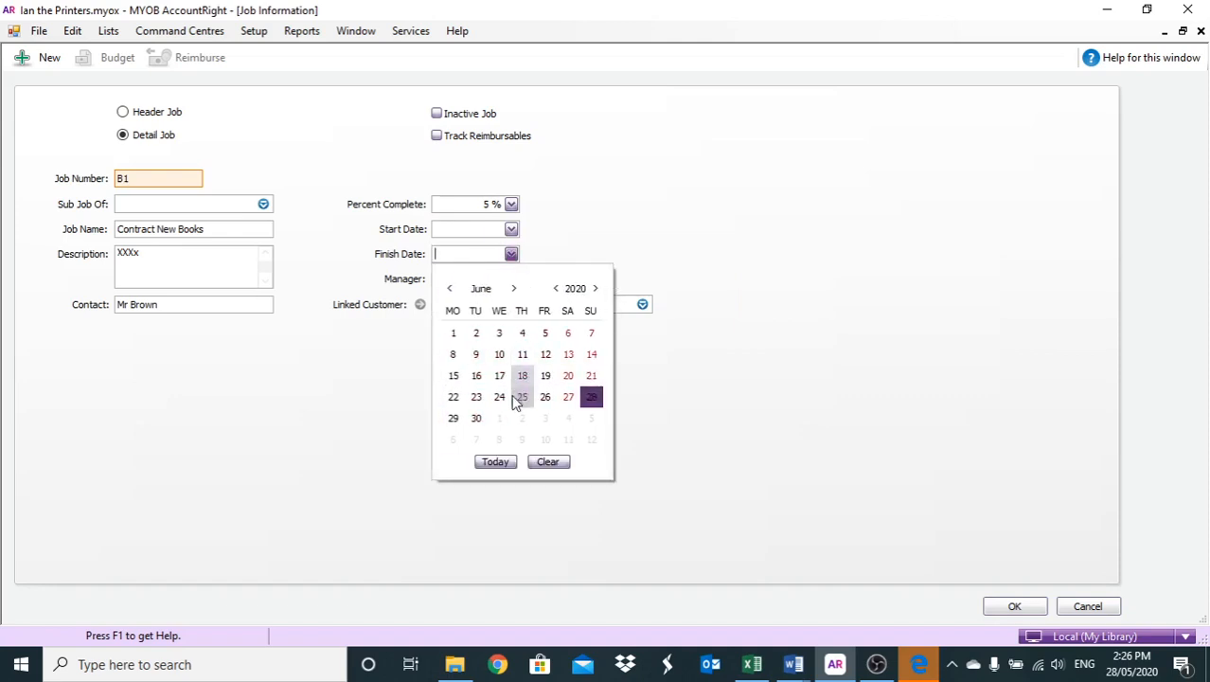
{"action": "left_click", "coordinate": [591, 397]}
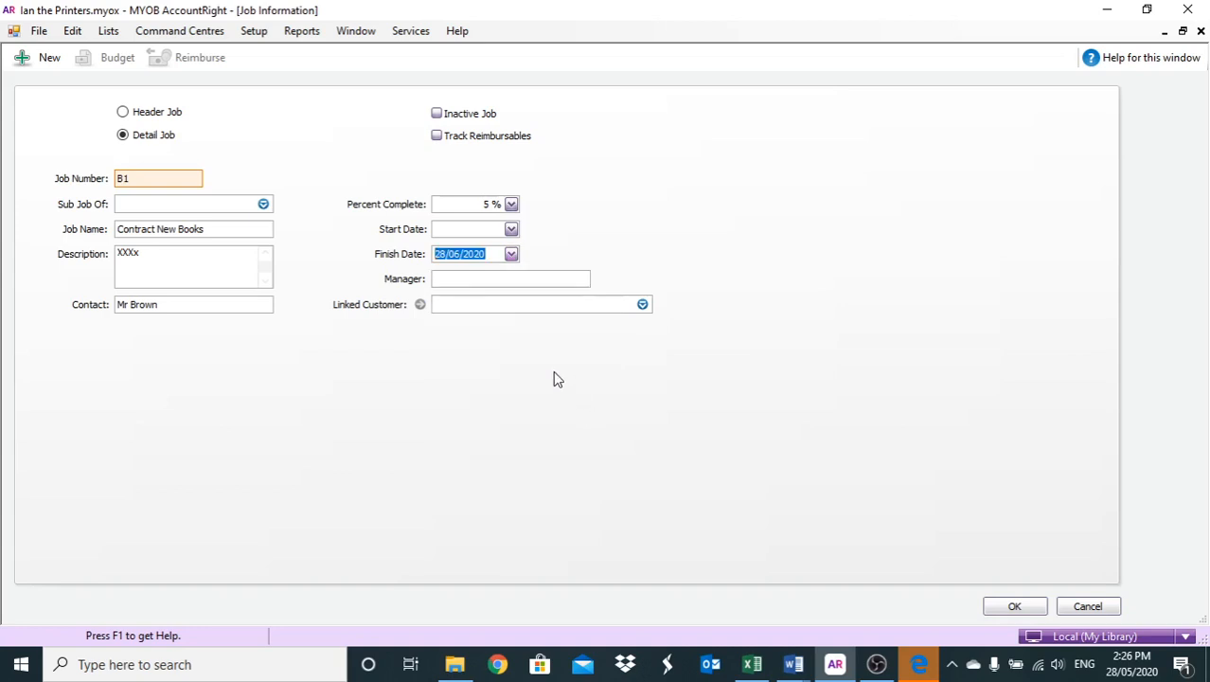
Step: Link the job to the customer Browns Books Co. and save it
{"action": "left_click", "coordinate": [642, 305]}
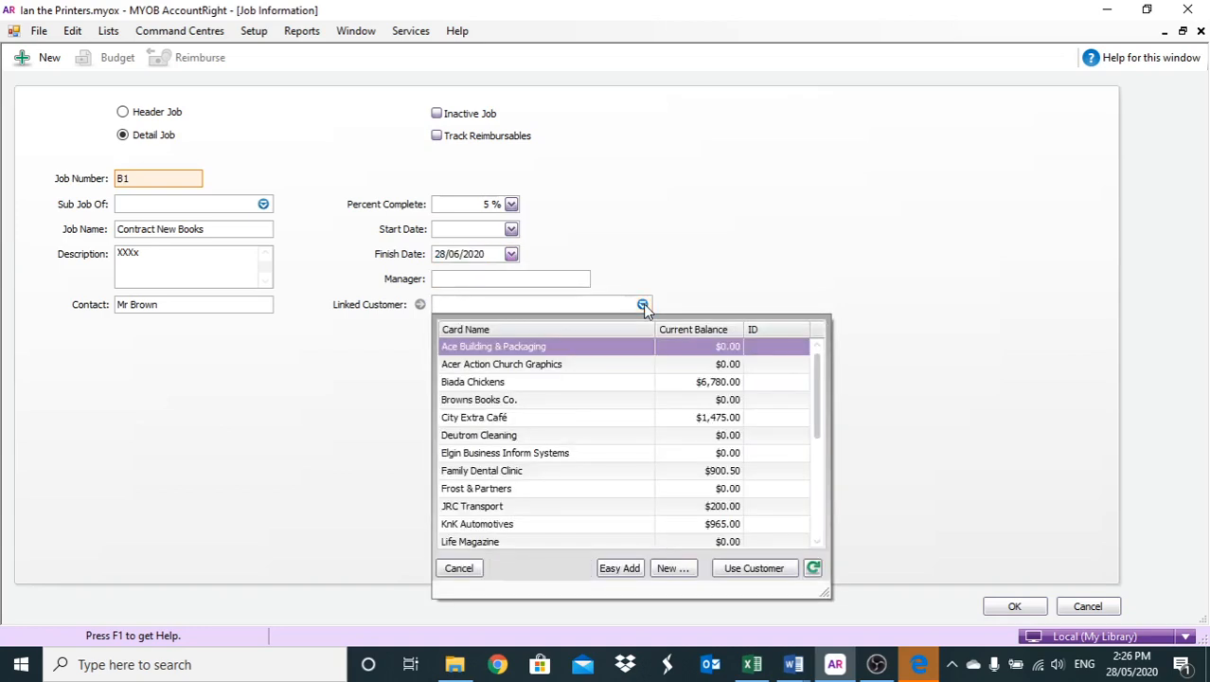
{"action": "left_click", "coordinate": [489, 400]}
{"action": "double_click", "coordinate": [488, 401]}
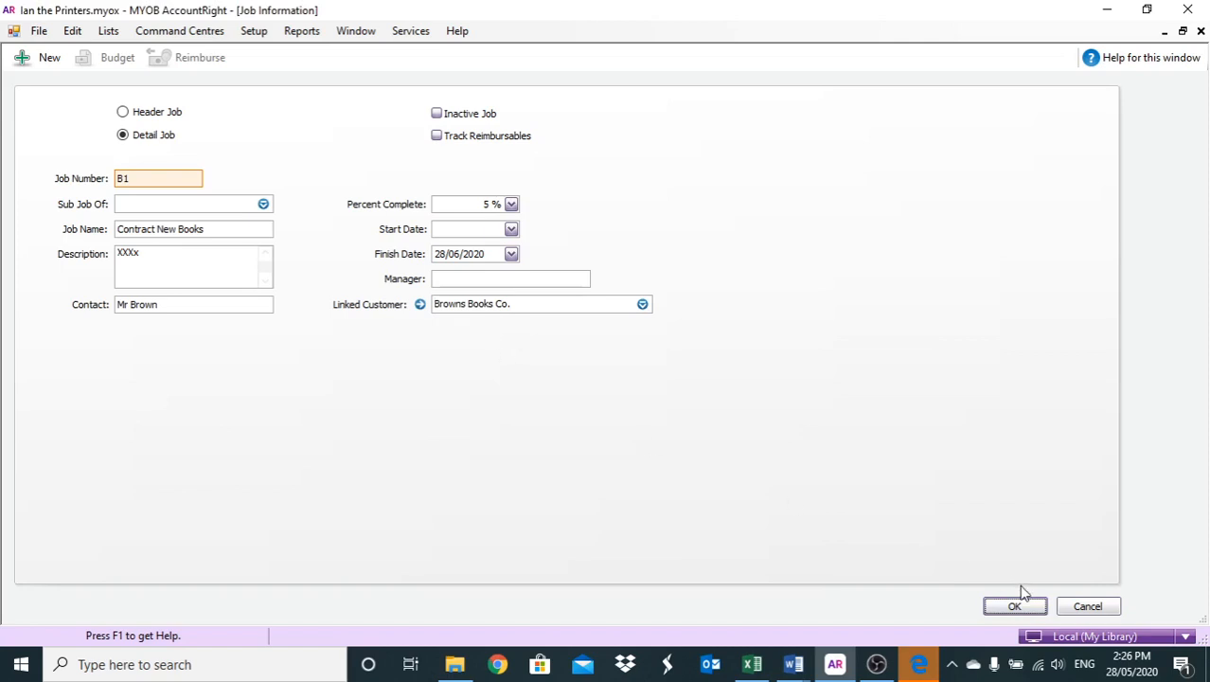
Step: Create another detail job with job number S1 and the name Contract New Folder
{"action": "left_click", "coordinate": [23, 55]}
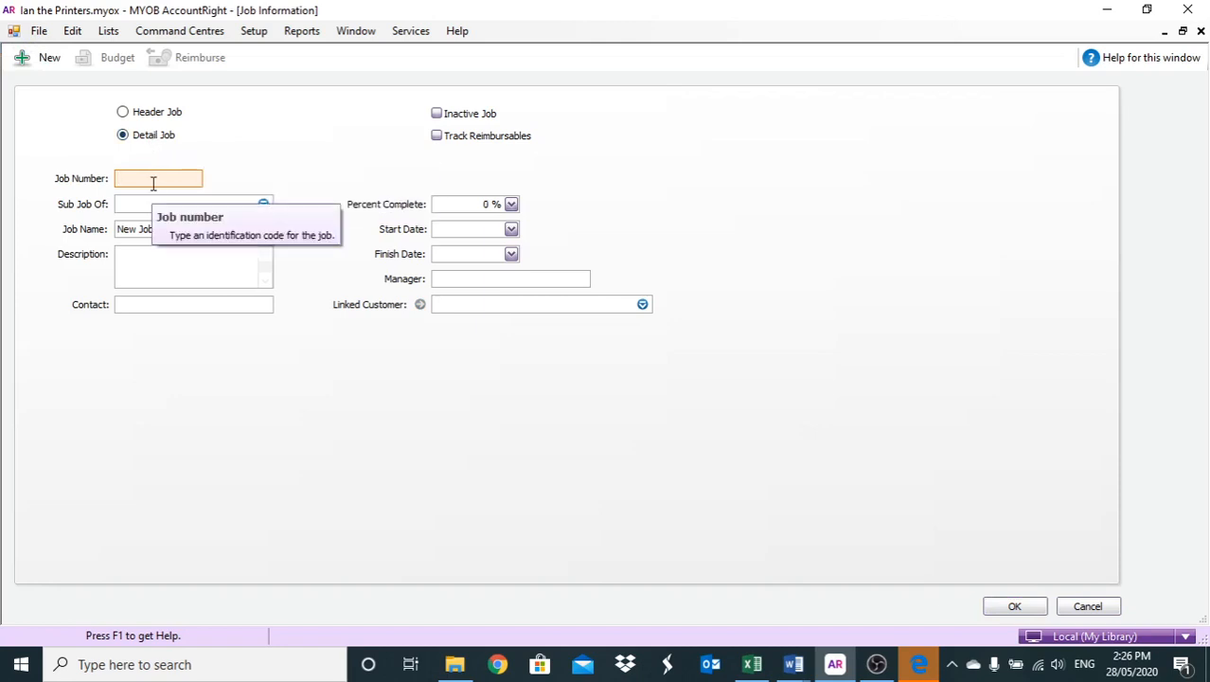
{"action": "type", "text": "S1"}
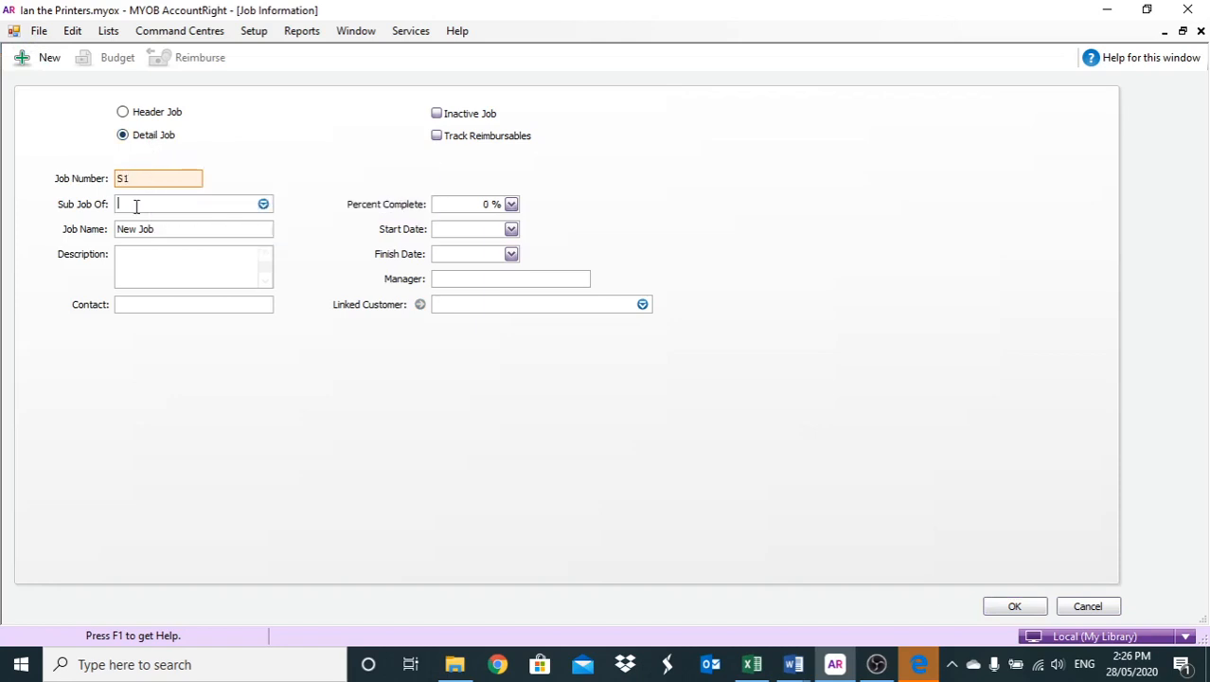
{"action": "left_click", "coordinate": [156, 230]}
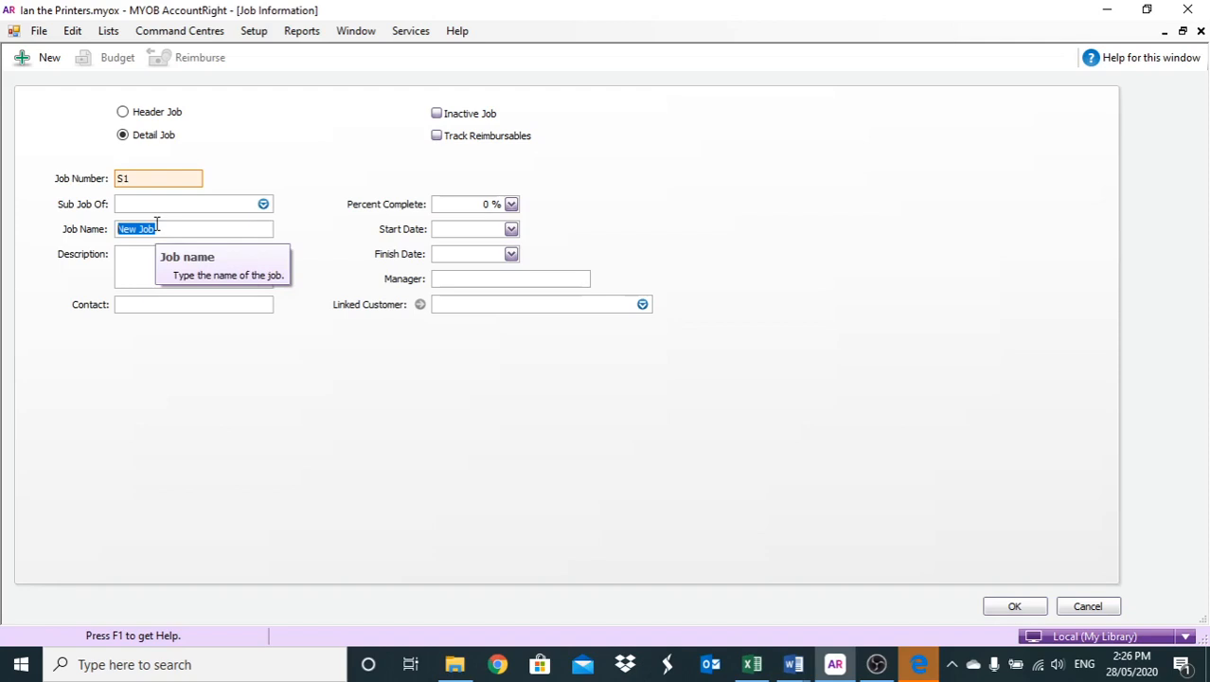
{"action": "type", "text": "Con ract New Folder"}
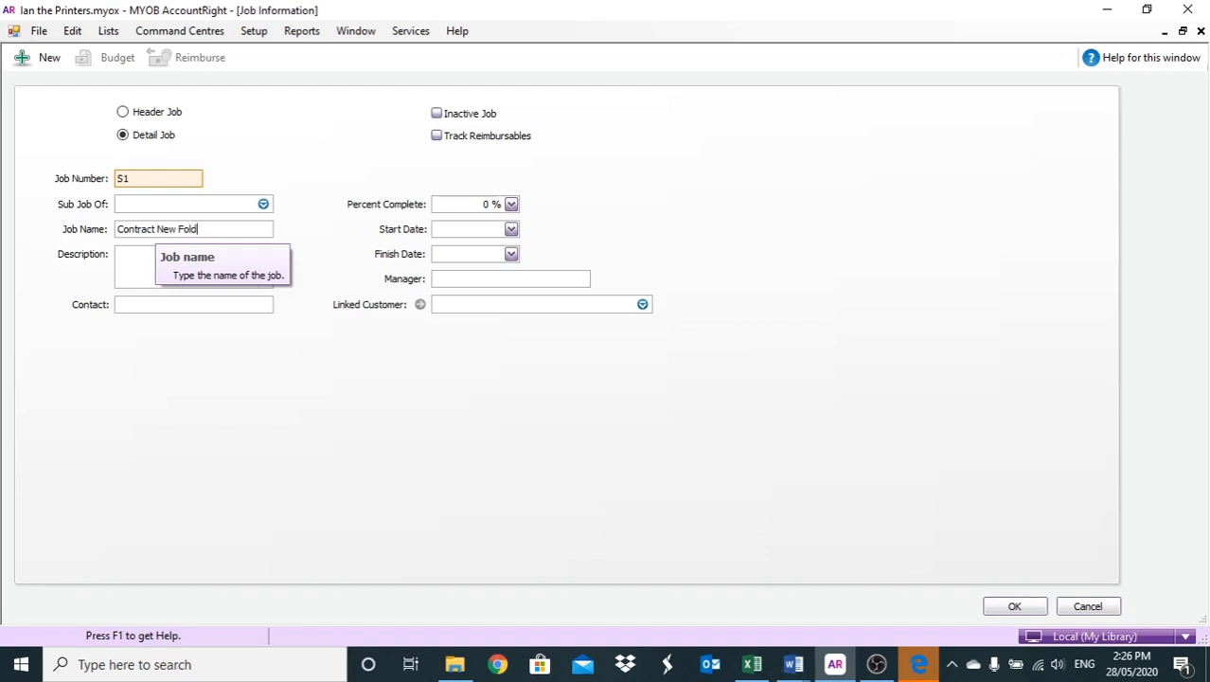
Step: Enter xxxxx as the description of job S1 and fill in the contact person's full name
{"action": "left_click", "coordinate": [138, 264]}
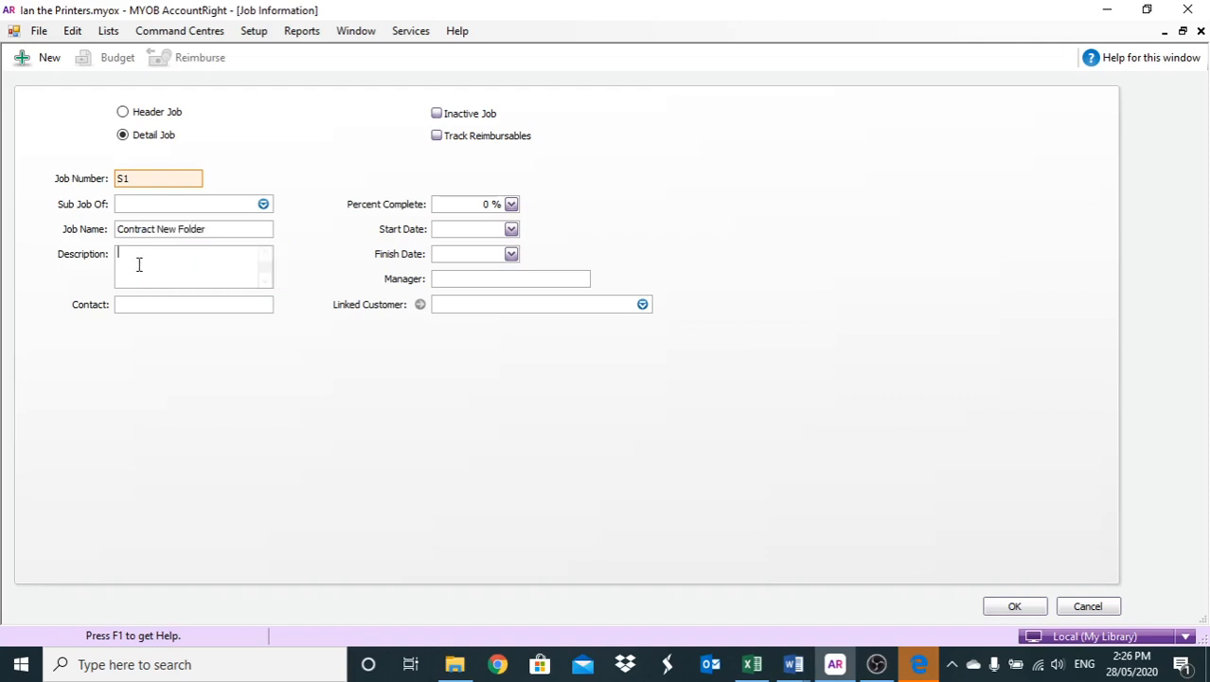
{"action": "type", "text": "xxxxx"}
{"action": "left_click", "coordinate": [123, 301]}
{"action": "type", "text": "Mary S"}
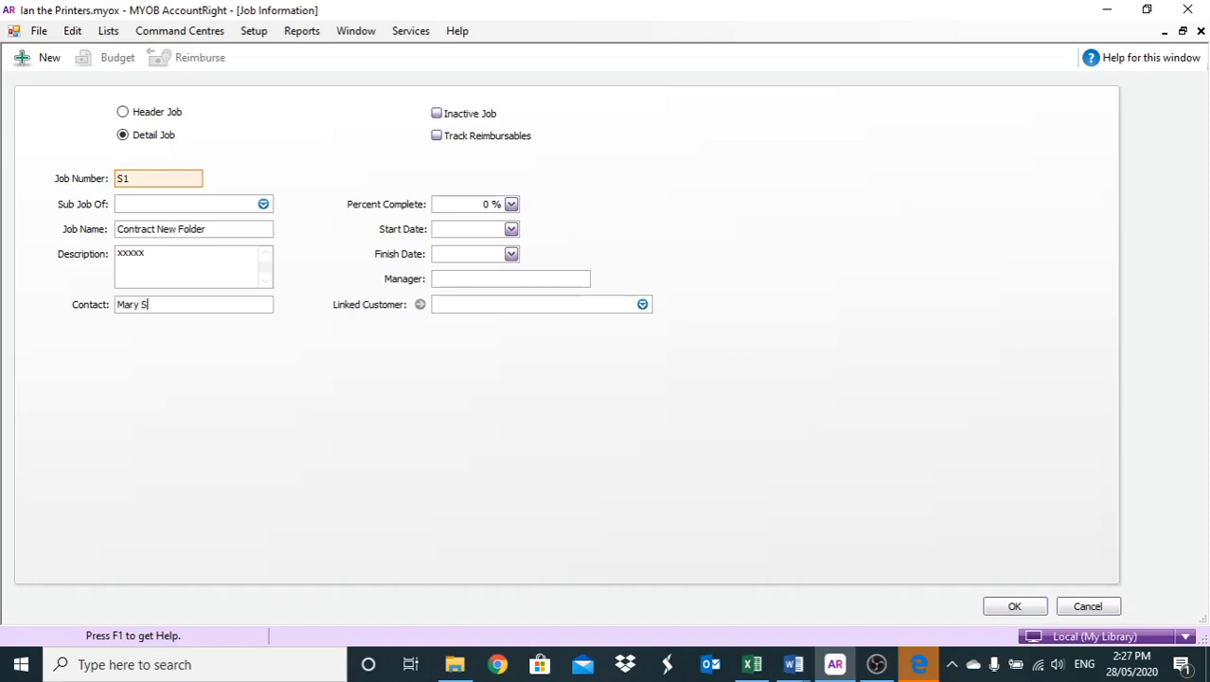
{"action": "type", "text": "mith"}
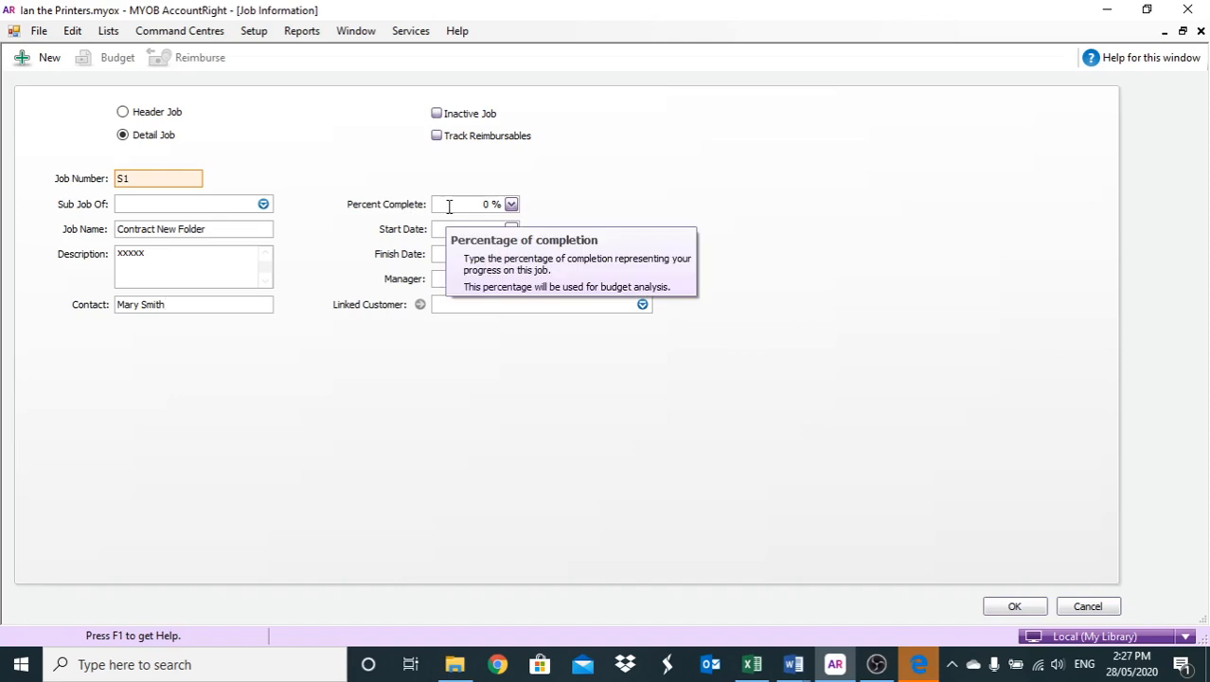
Step: Set job S1 to 10% complete with finish date 28/06/2020 and fill in the manager's name
{"action": "left_click", "coordinate": [449, 205]}
{"action": "type", "text": "10"}
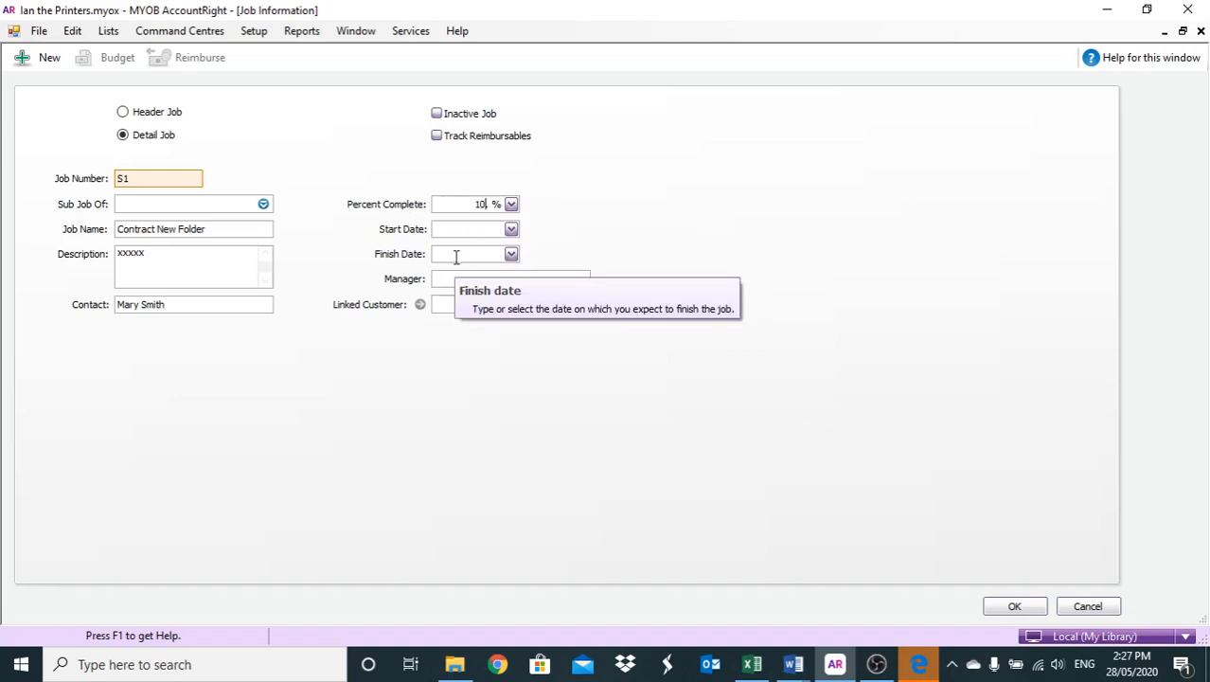
{"action": "left_click", "coordinate": [511, 255]}
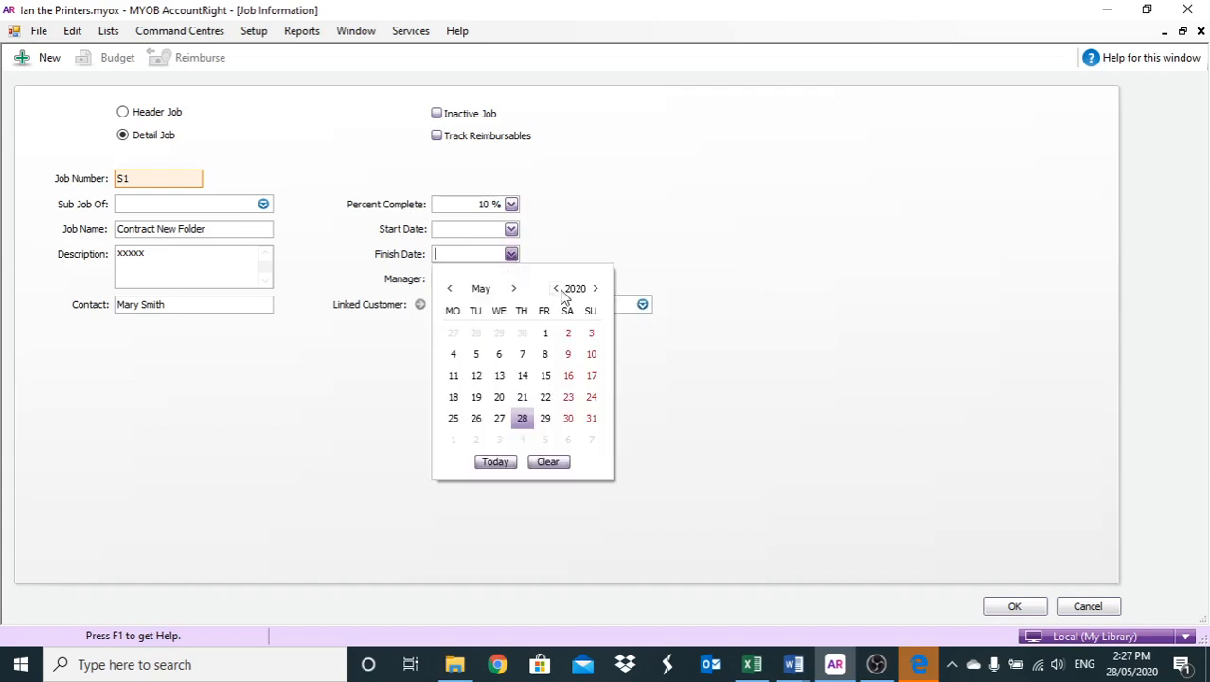
{"action": "left_click", "coordinate": [513, 288]}
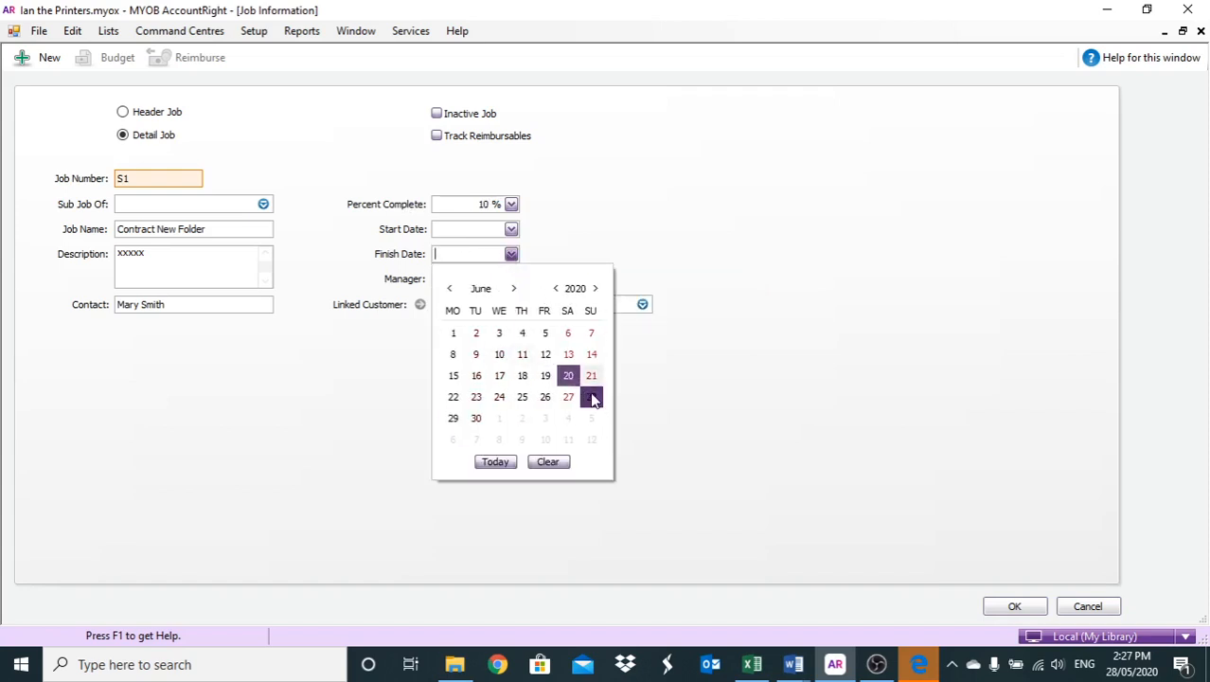
{"action": "left_click", "coordinate": [590, 398]}
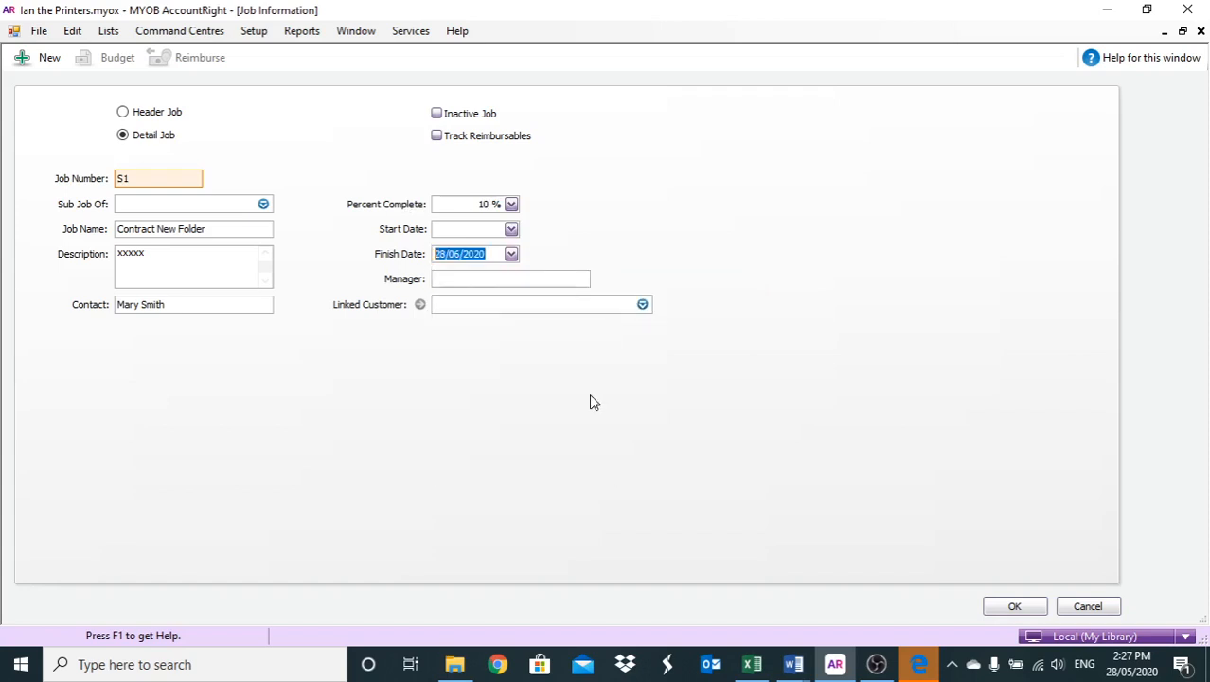
{"action": "left_click", "coordinate": [446, 280]}
{"action": "type", "text": "ian"}
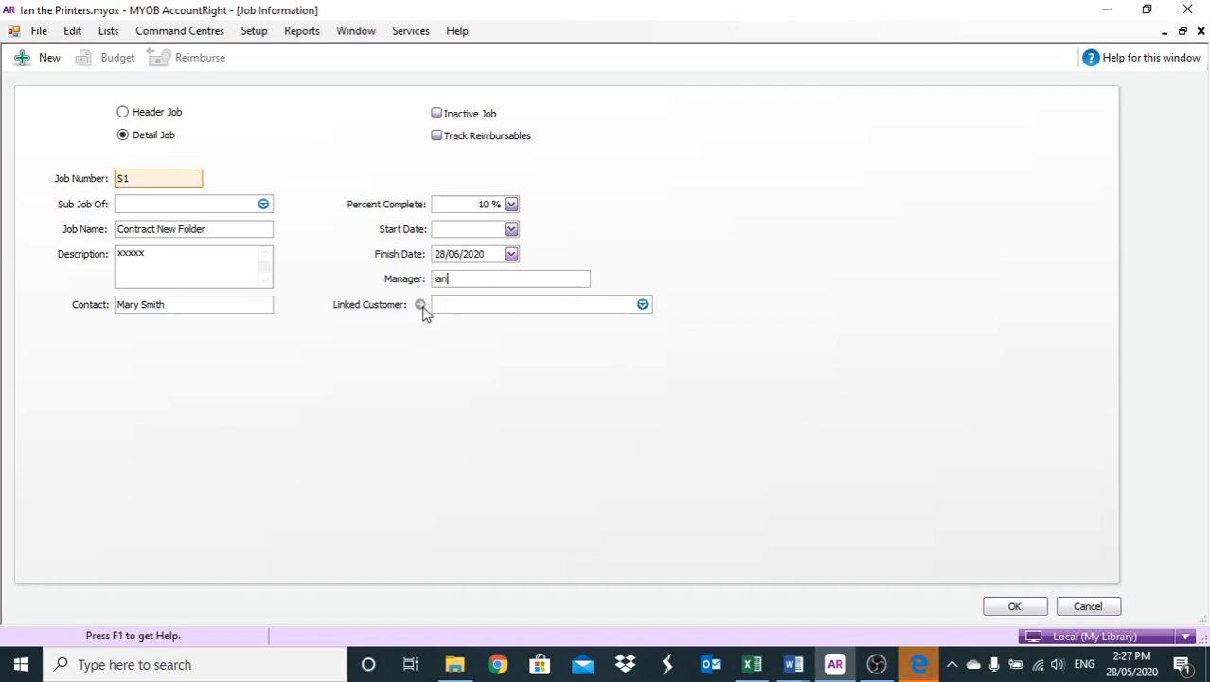
{"action": "key", "text": "Tab"}
Step: Link job S1 to the customer Smiths Publishing and save the job
{"action": "left_click", "coordinate": [643, 304]}
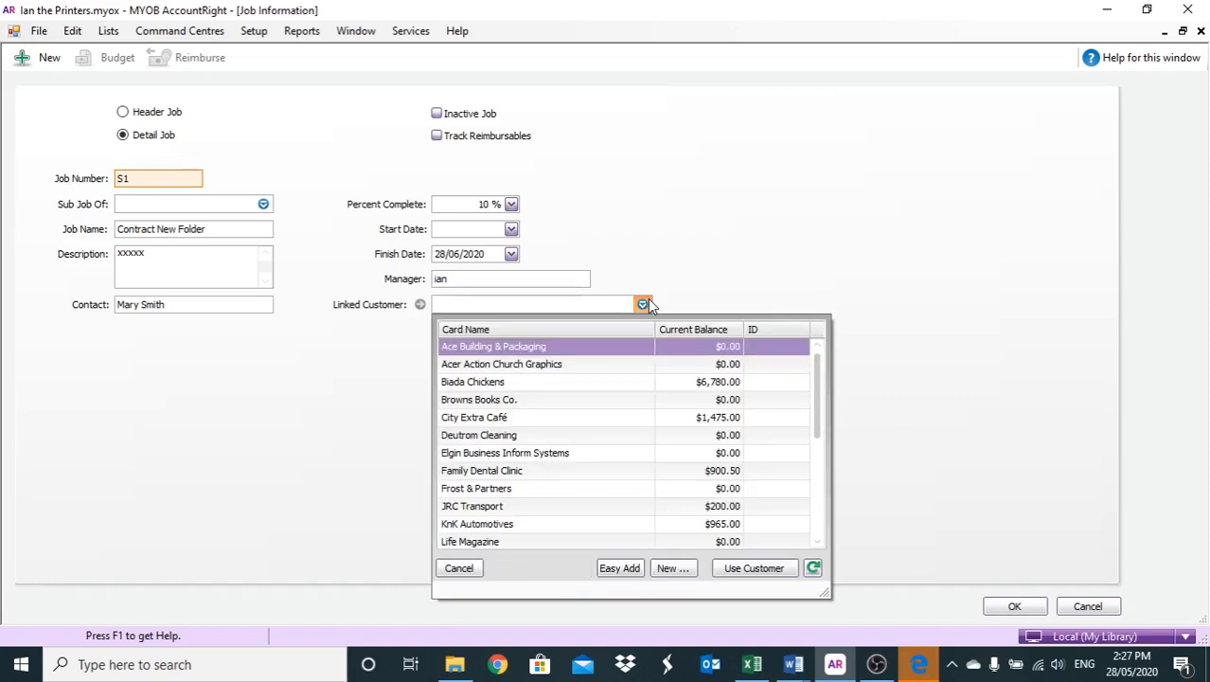
{"action": "type", "text": "smit"}
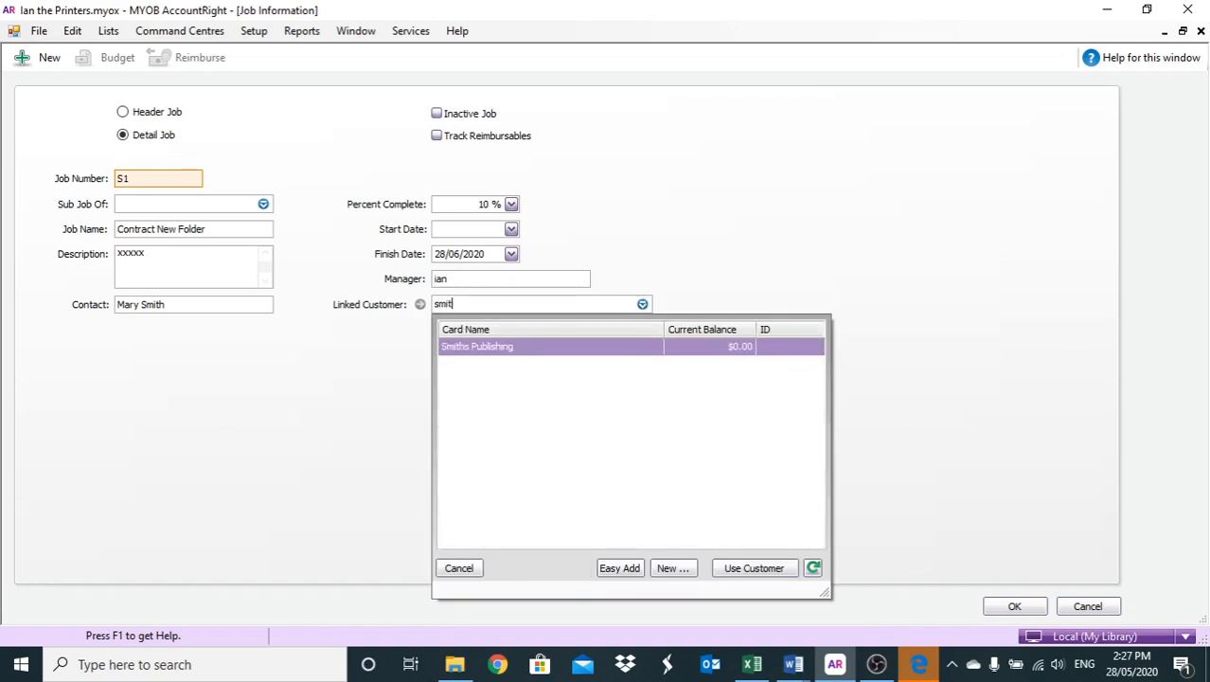
{"action": "double_click", "coordinate": [483, 346]}
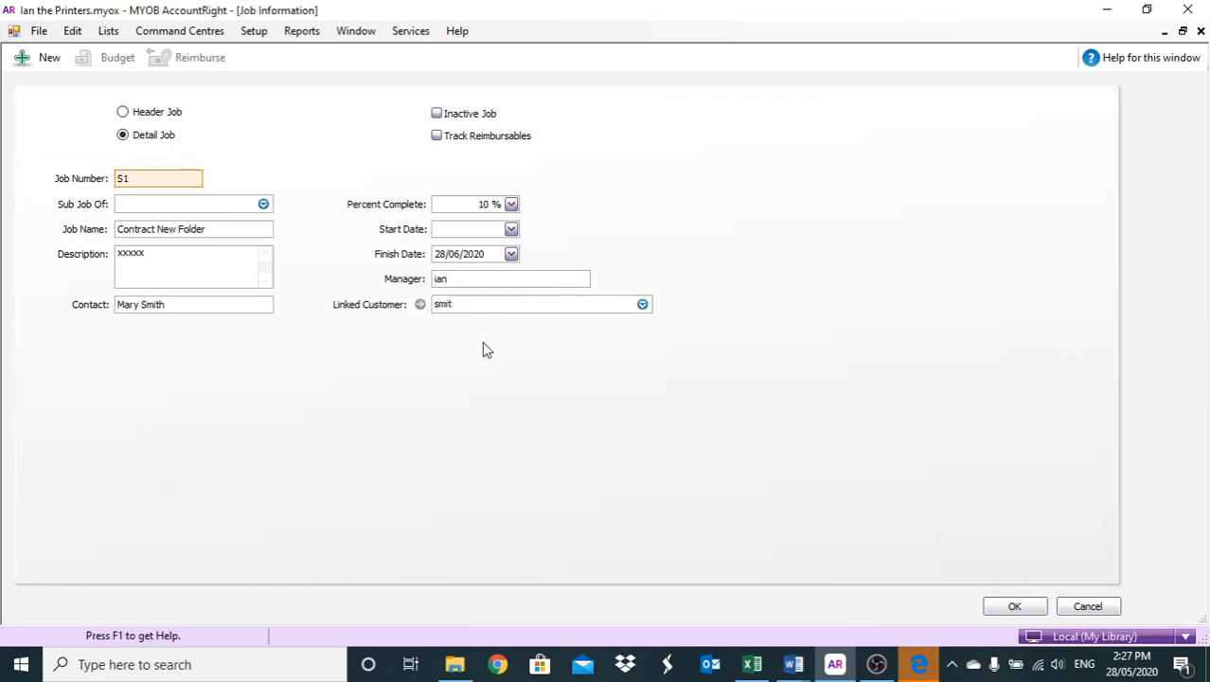
{"action": "left_click", "coordinate": [1011, 603]}
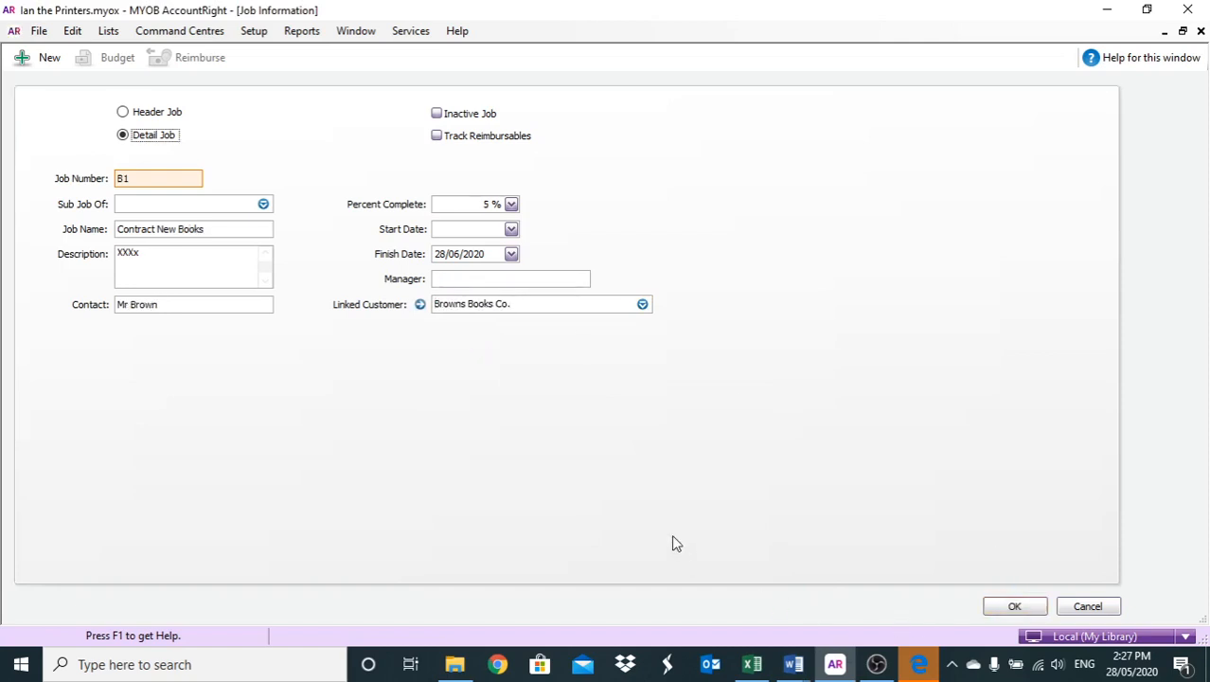
Step: Confirm the still-open job B1 and close the jobs list and cards list to return to the Command Centre
{"action": "left_click", "coordinate": [1014, 605]}
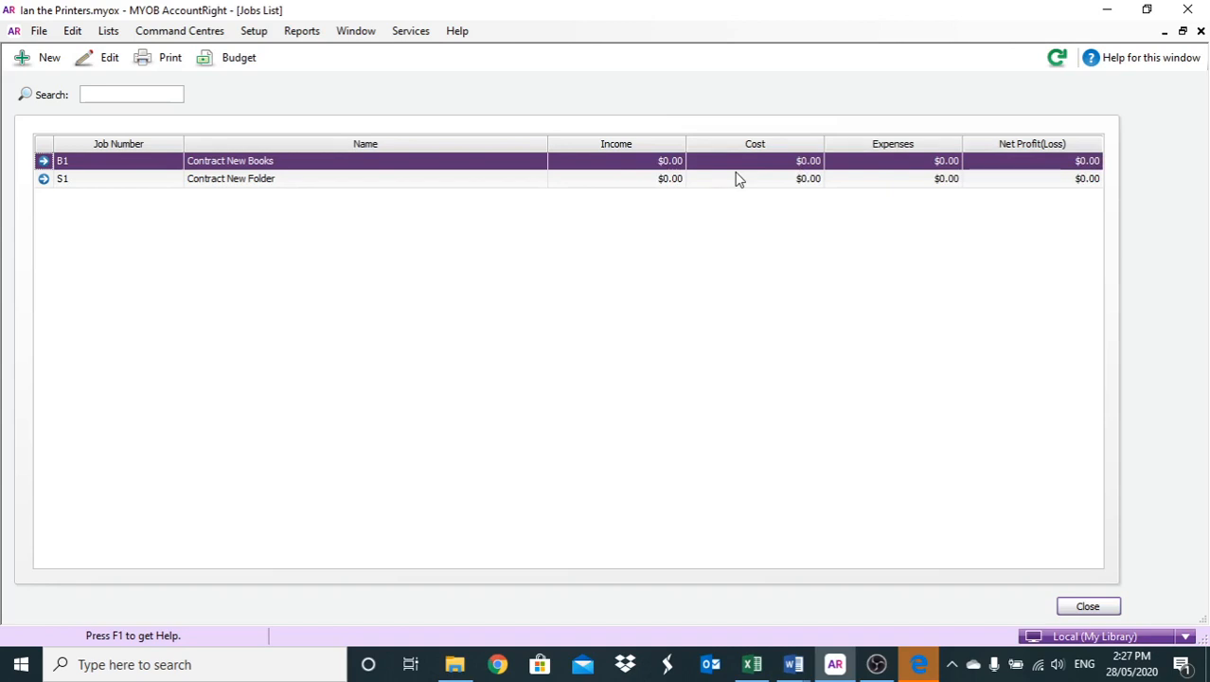
{"action": "left_click", "coordinate": [1089, 607]}
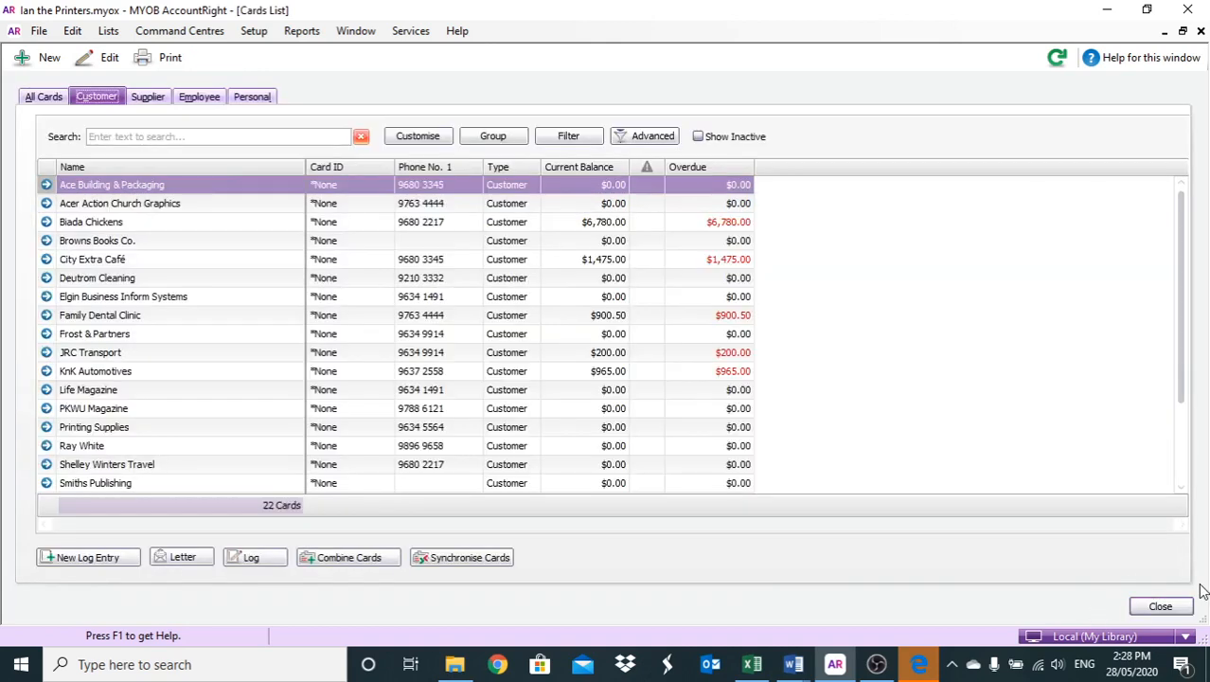
{"action": "left_click", "coordinate": [1161, 607]}
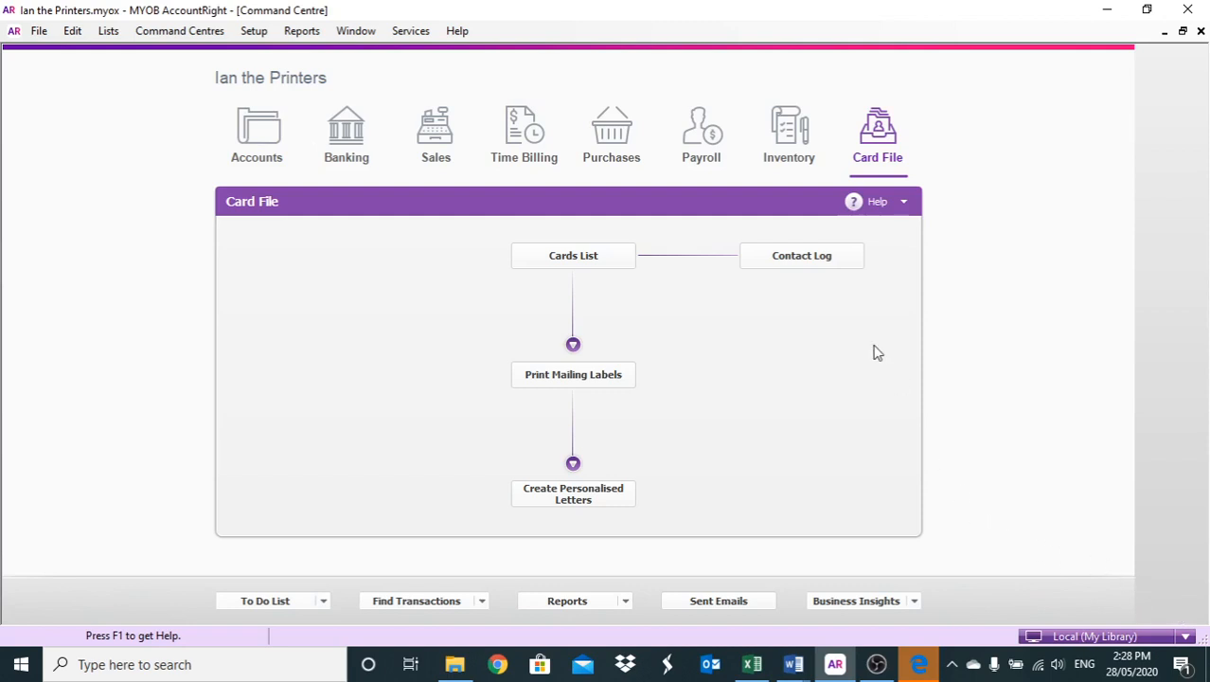
Step: Start a new purchase bill for the supplier Picture Perfect
{"action": "left_click", "coordinate": [613, 138]}
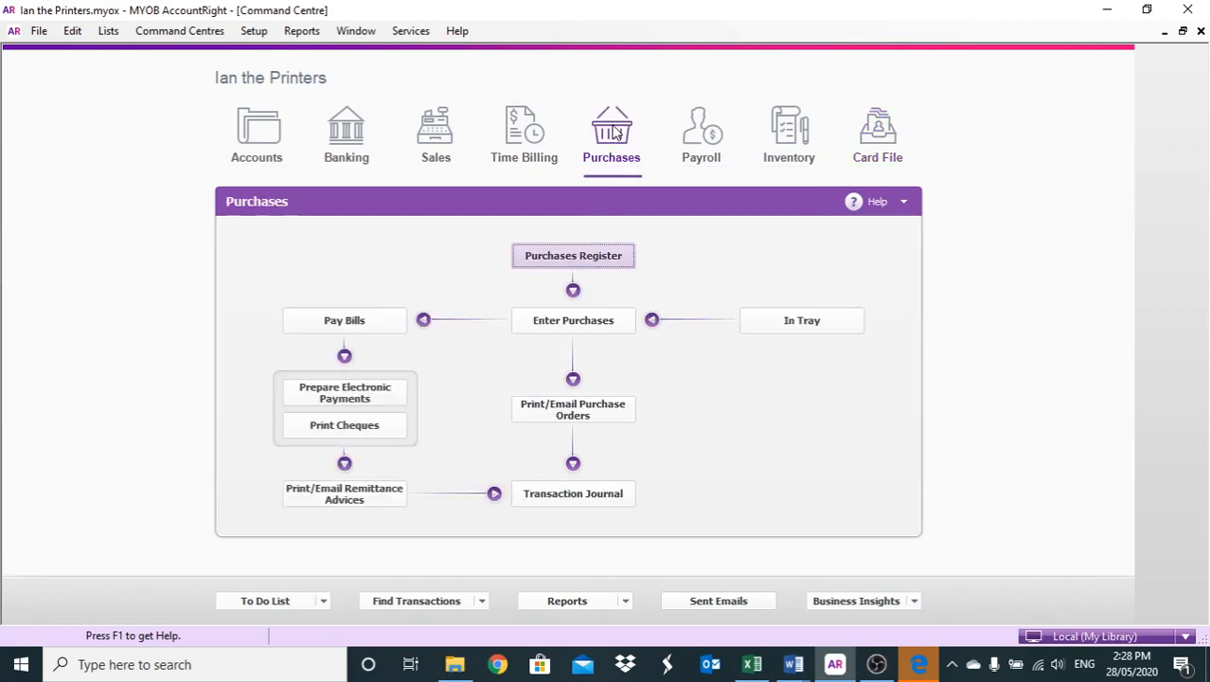
{"action": "left_click", "coordinate": [578, 325]}
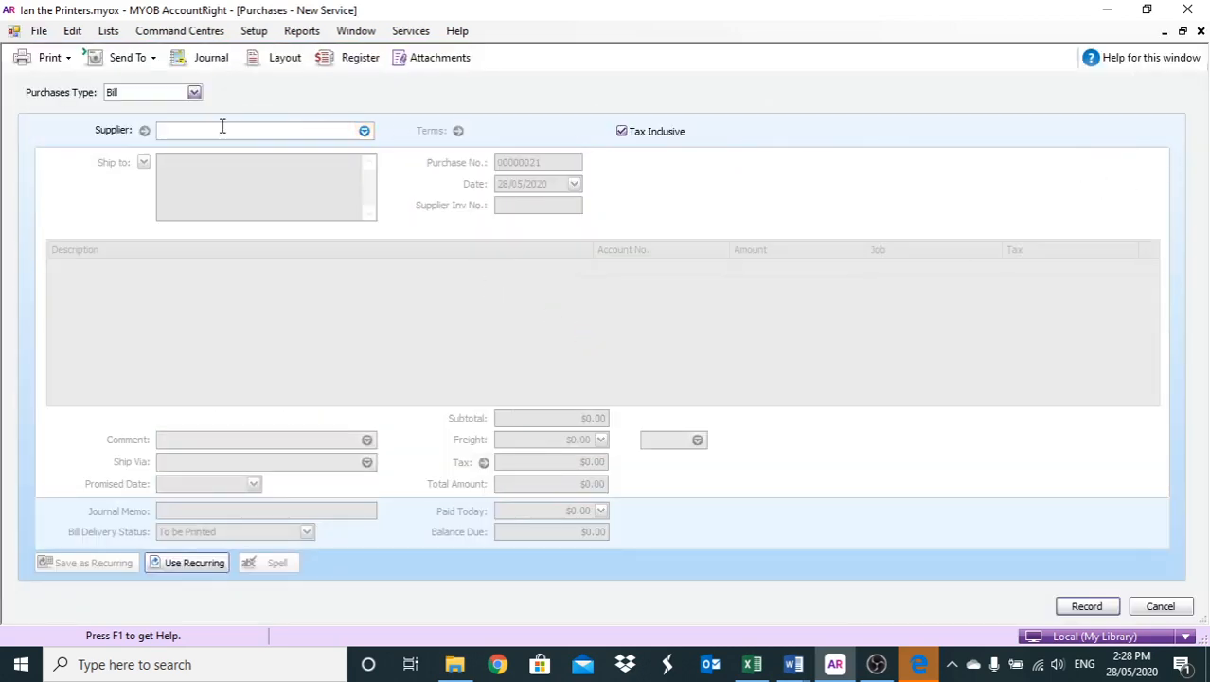
{"action": "type", "text": "pi"}
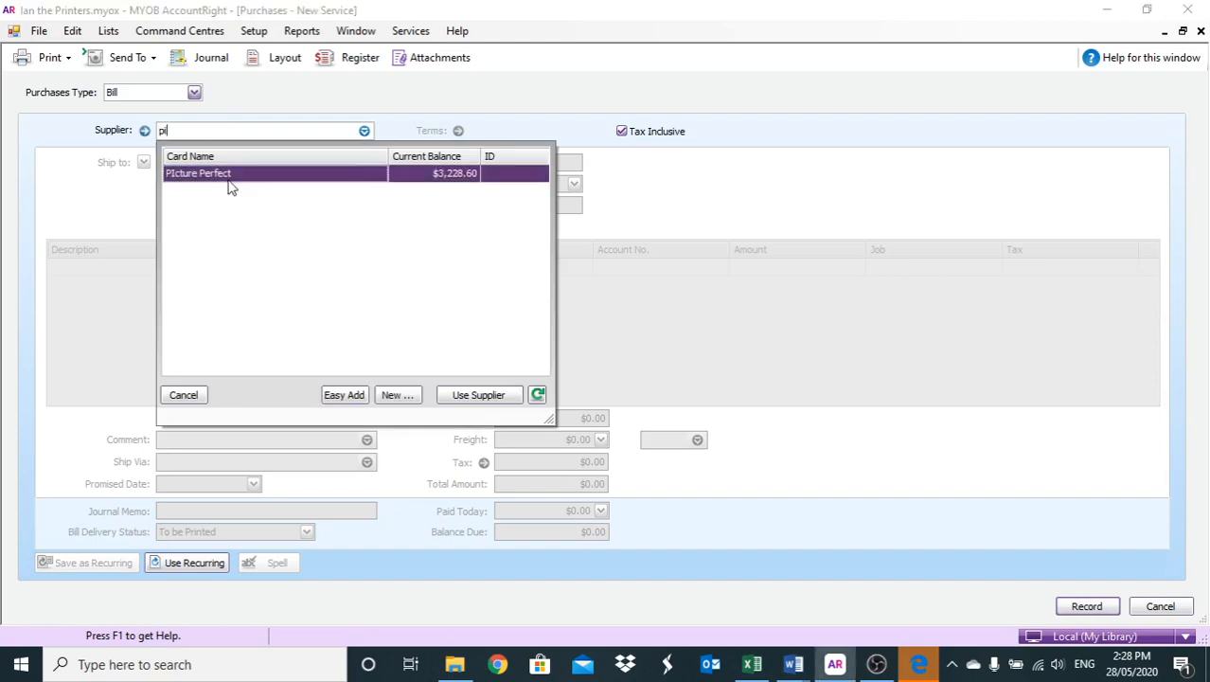
{"action": "double_click", "coordinate": [227, 187]}
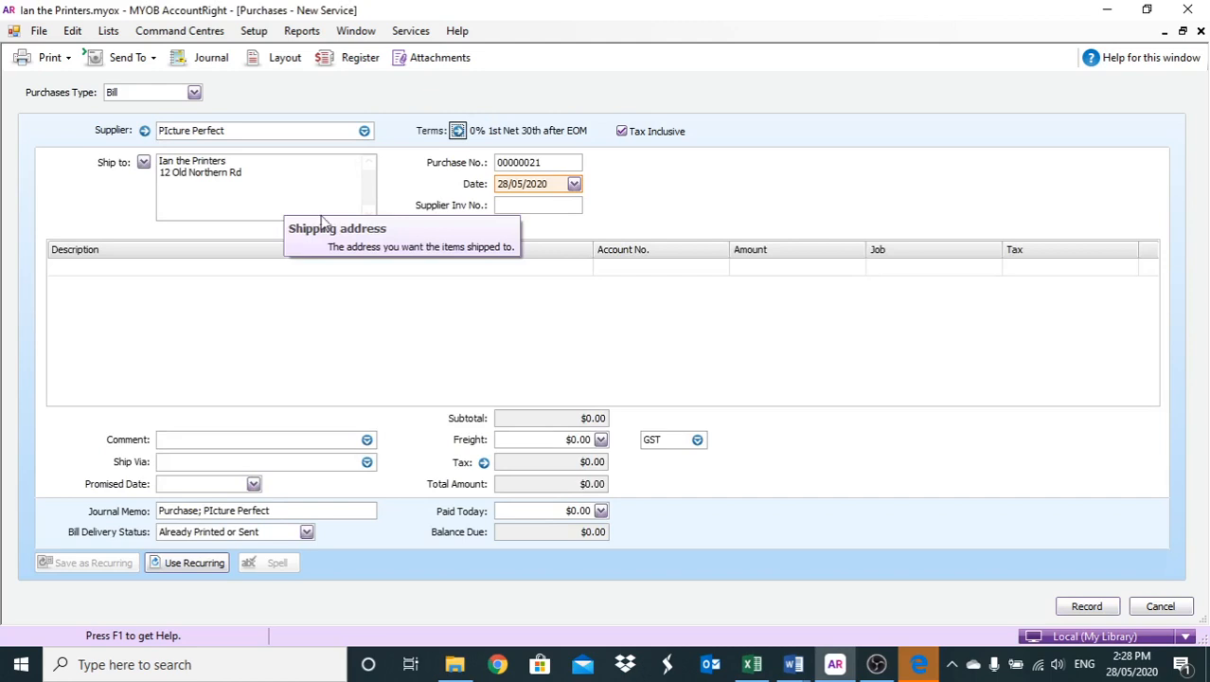
Step: Set the bill's supplier invoice number to 21, leaving the shipping address and date as they are
{"action": "key", "text": "Tab"}
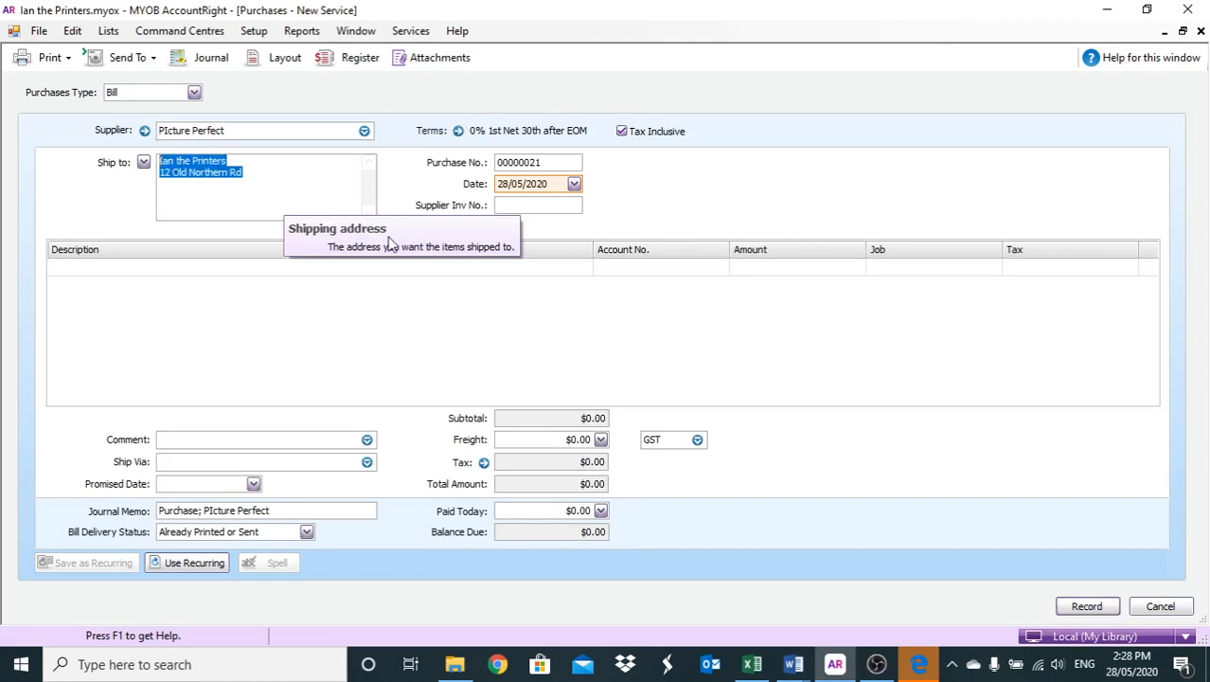
{"action": "key", "text": "Tab"}
{"action": "key", "text": "Tab"}
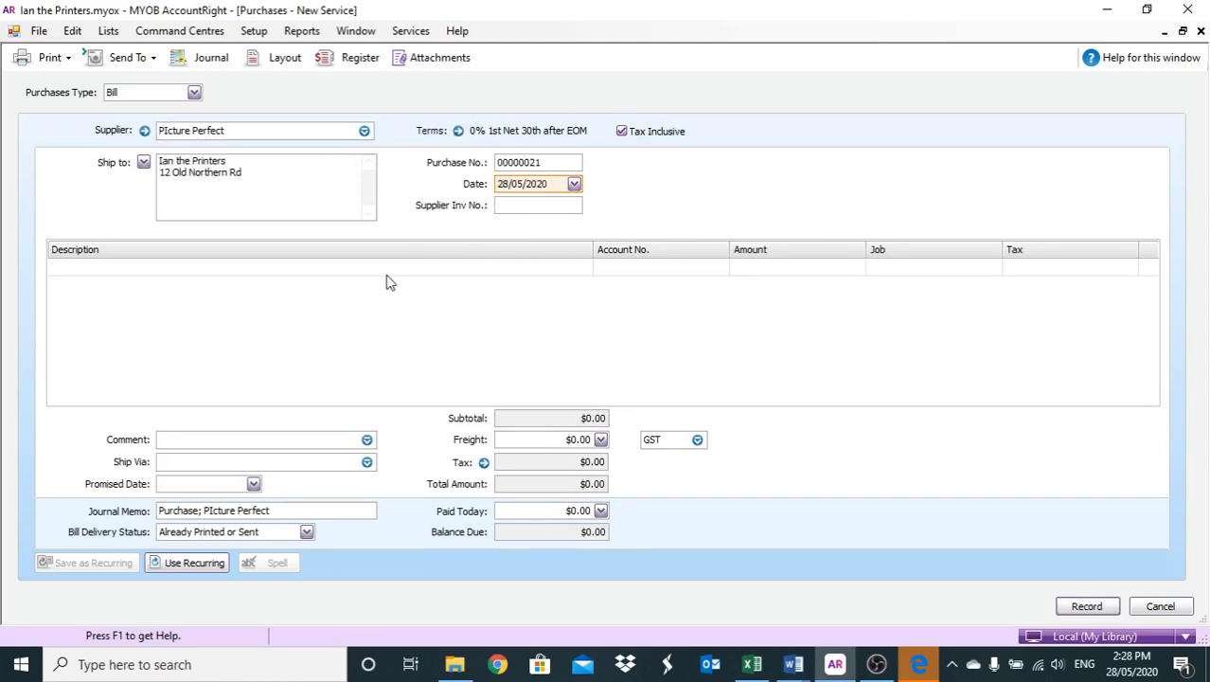
{"action": "type", "text": "21"}
{"action": "key", "text": "Tab"}
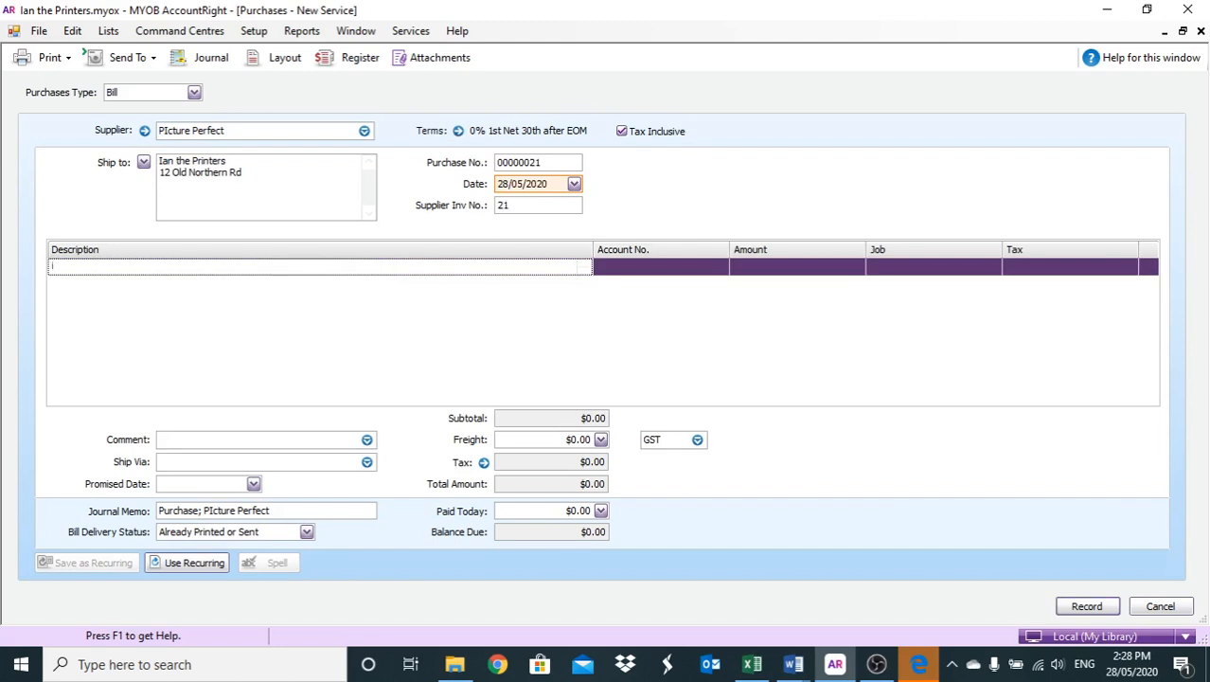
Step: Add a bill line described as ink, with account 5-1500 Ink Purchases and an amount of $1,568.80
{"action": "type", "text": "ink"}
{"action": "key", "text": "Tab"}
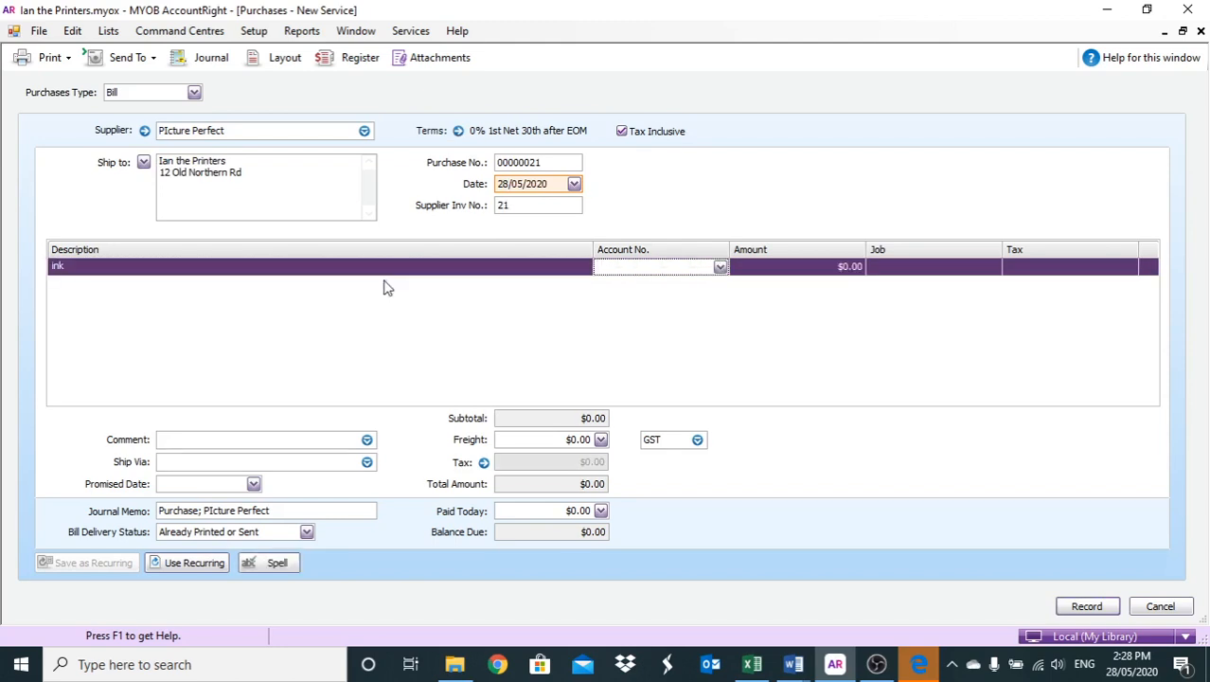
{"action": "type", "text": "5-1500"}
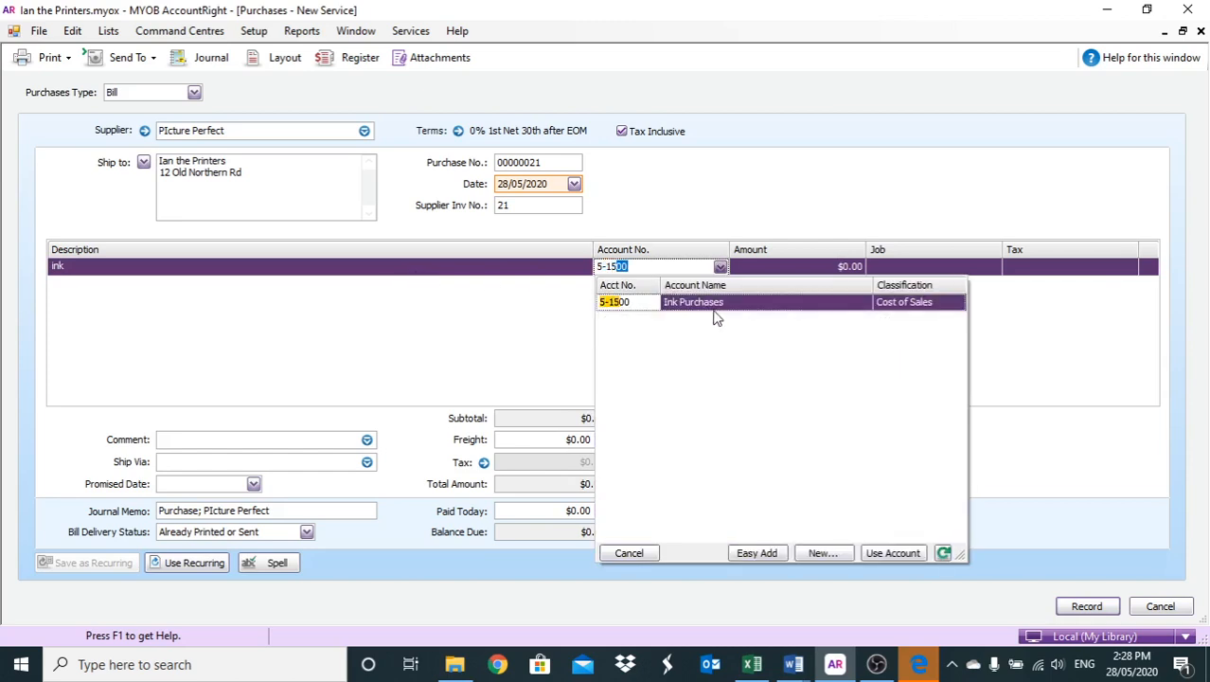
{"action": "double_click", "coordinate": [715, 307]}
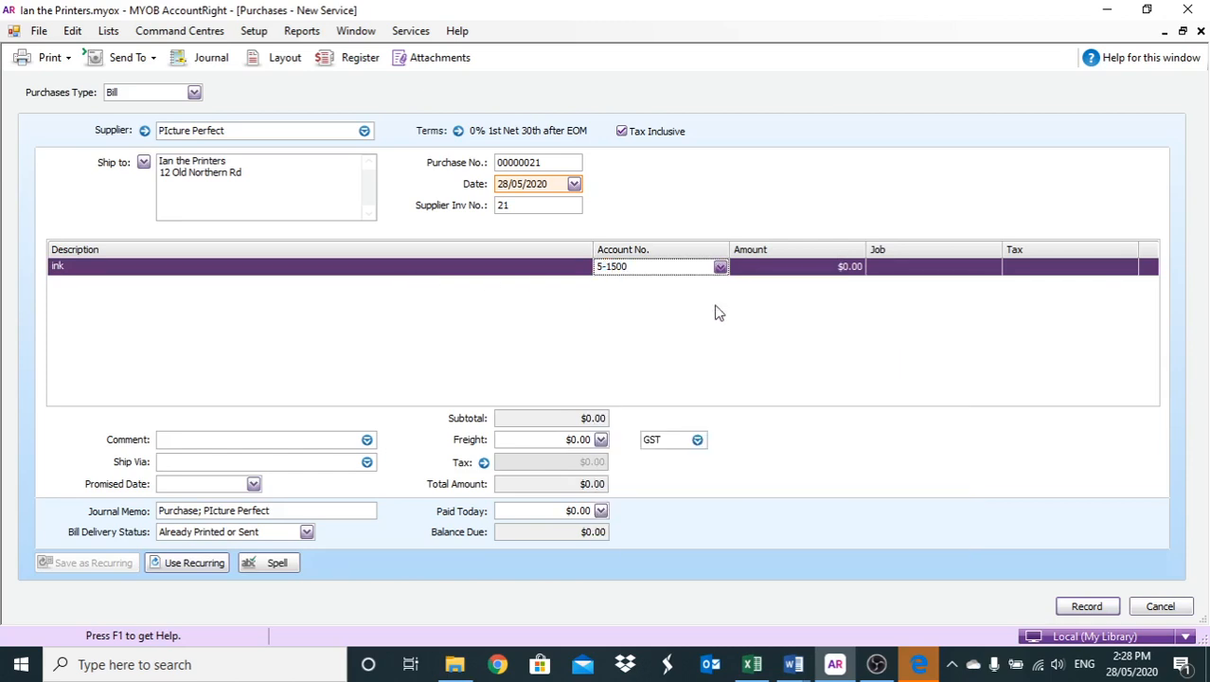
{"action": "key", "text": "Tab"}
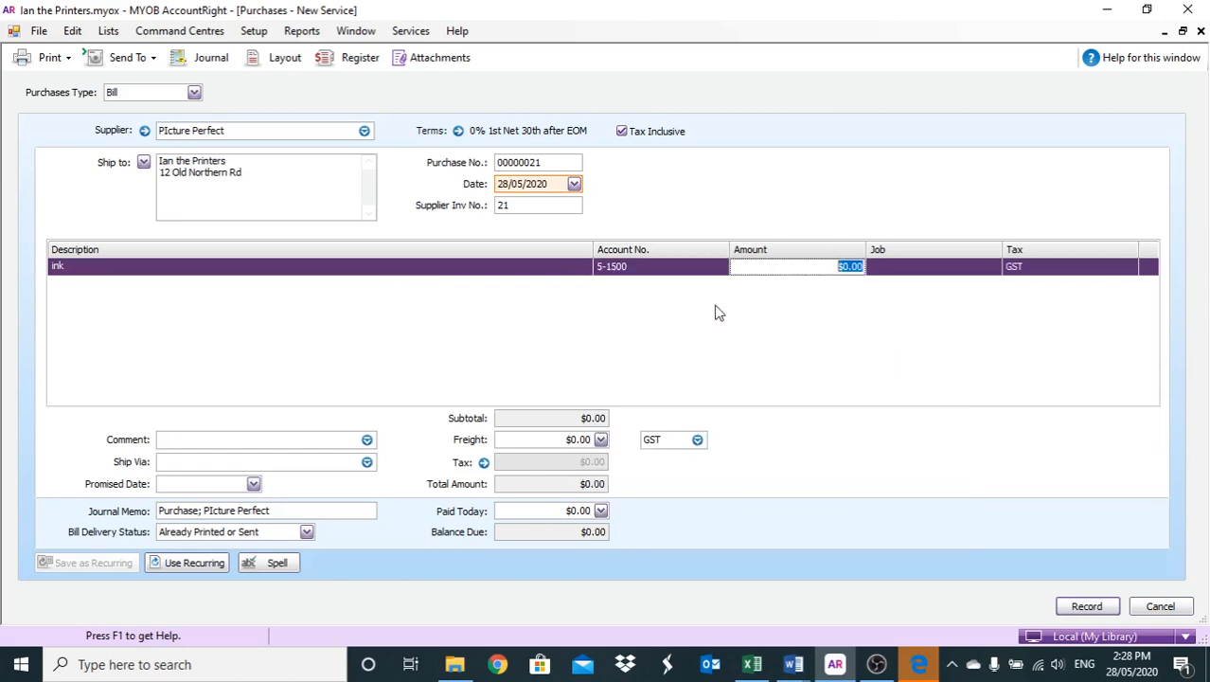
{"action": "type", "text": "1569"}
{"action": "key", "text": "BackSpace"}
{"action": "type", "text": "8.80"}
Step: Assign the ink line to job B1, Contract New Books, keep its GST tax code and record the bill
{"action": "left_click", "coordinate": [914, 266]}
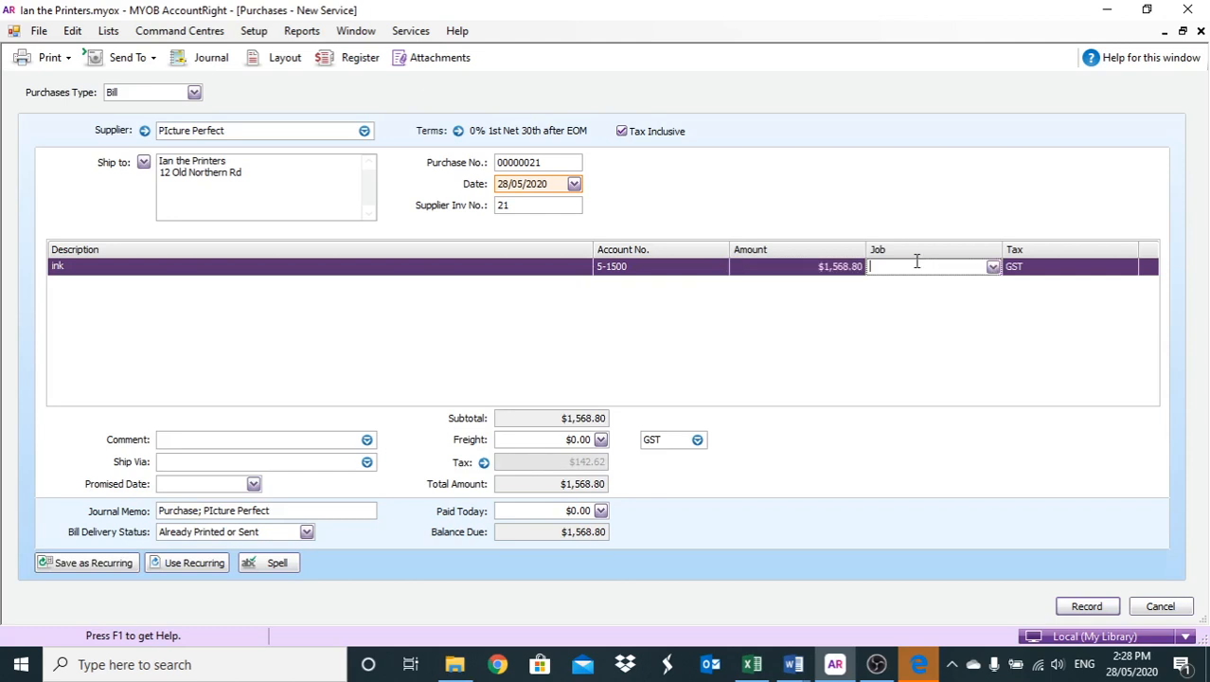
{"action": "left_click", "coordinate": [993, 268]}
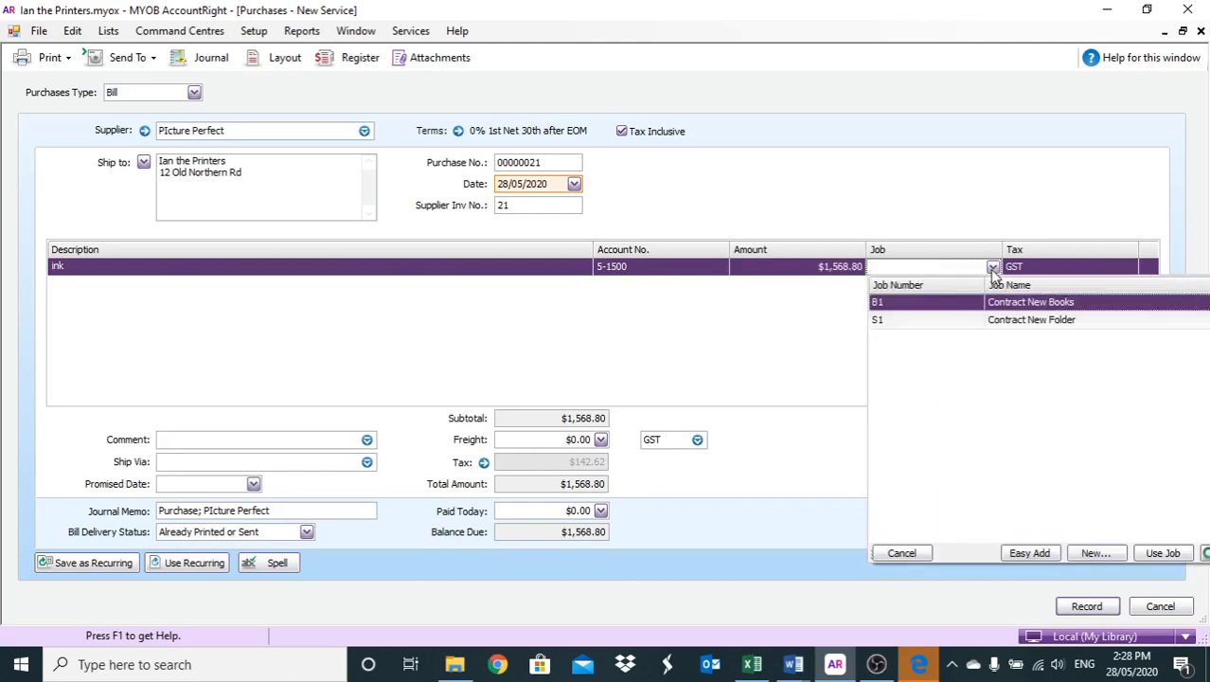
{"action": "double_click", "coordinate": [1032, 309]}
{"action": "key", "text": "Tab"}
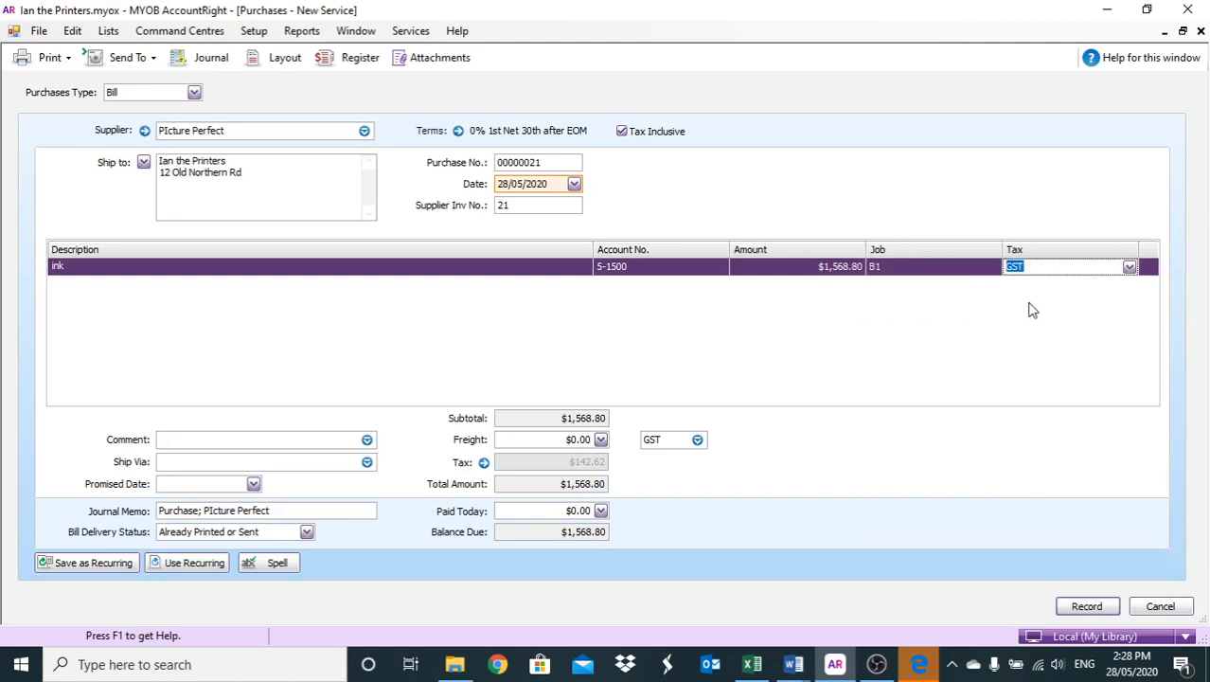
{"action": "left_click", "coordinate": [1090, 607]}
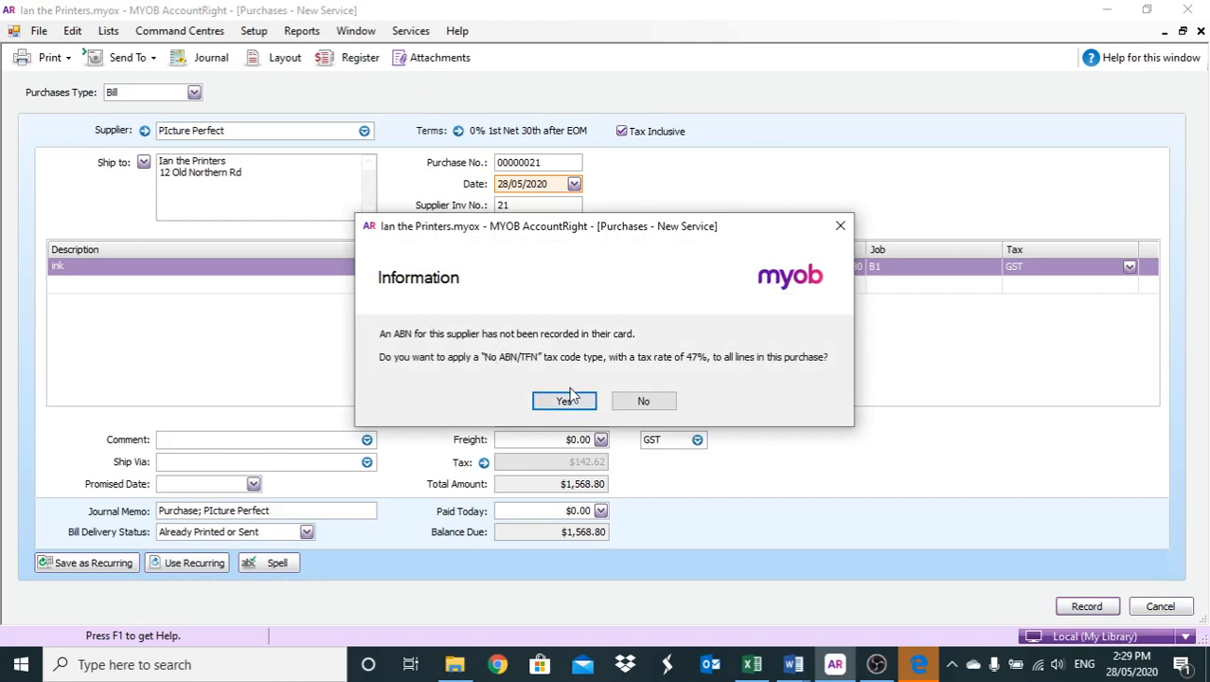
{"action": "left_click", "coordinate": [565, 398]}
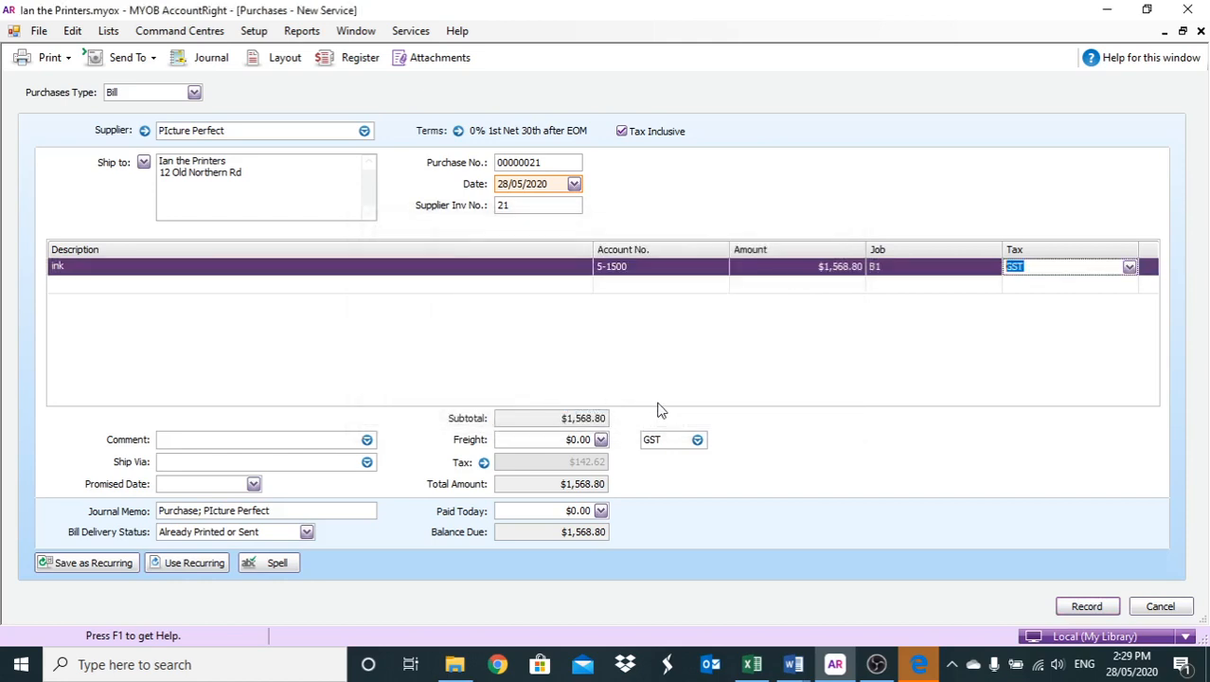
Step: Record the Picture Perfect bill without applying the No ABN/TFN tax code to its lines
{"action": "left_click", "coordinate": [1089, 607]}
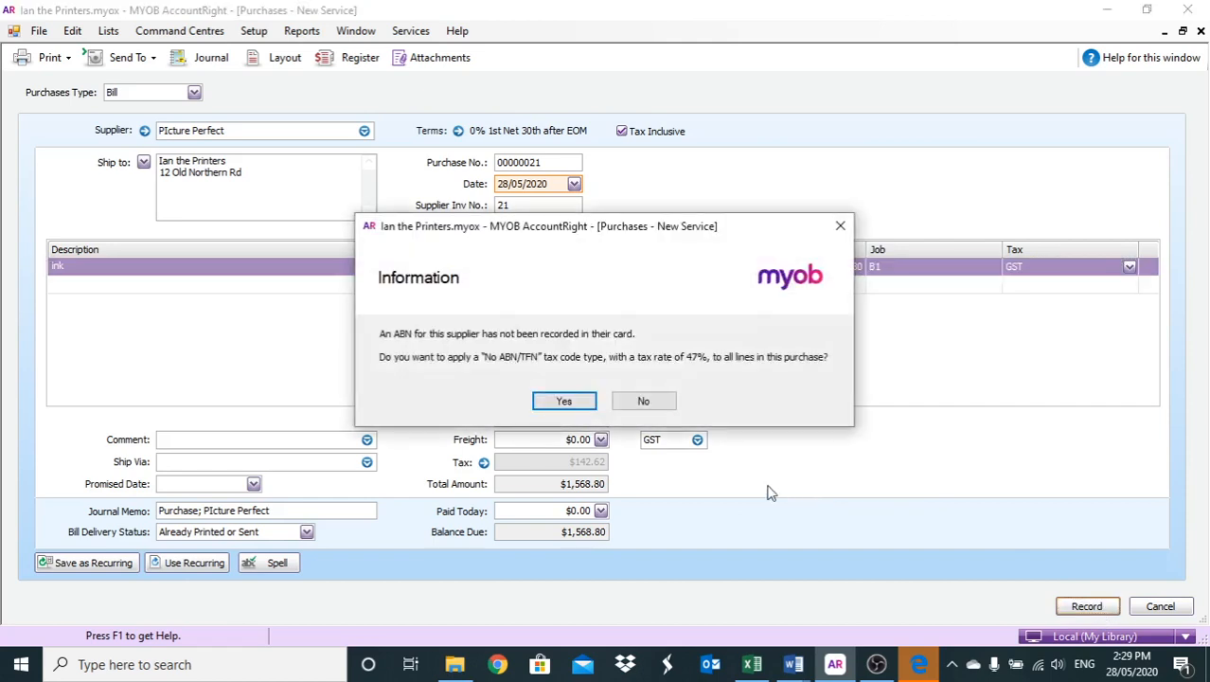
{"action": "left_click", "coordinate": [630, 408]}
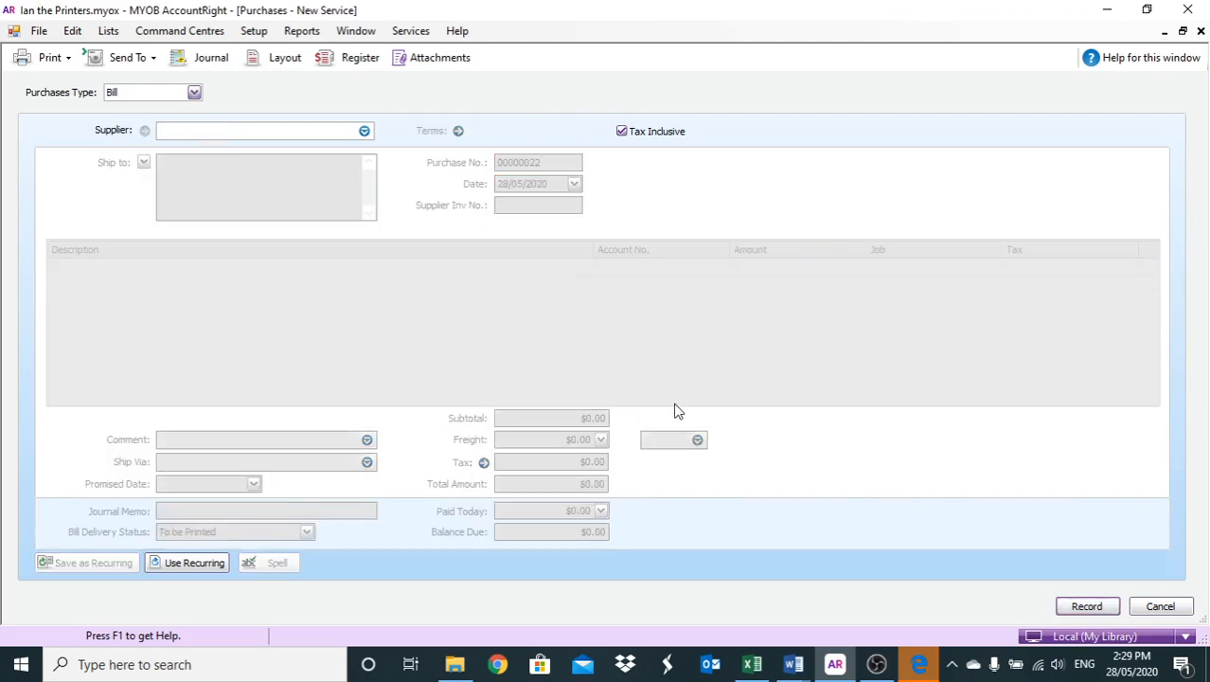
Step: Start a purchase bill for the supplier Hills TRansport with supplier invoice number 22
{"action": "type", "text": "hil"}
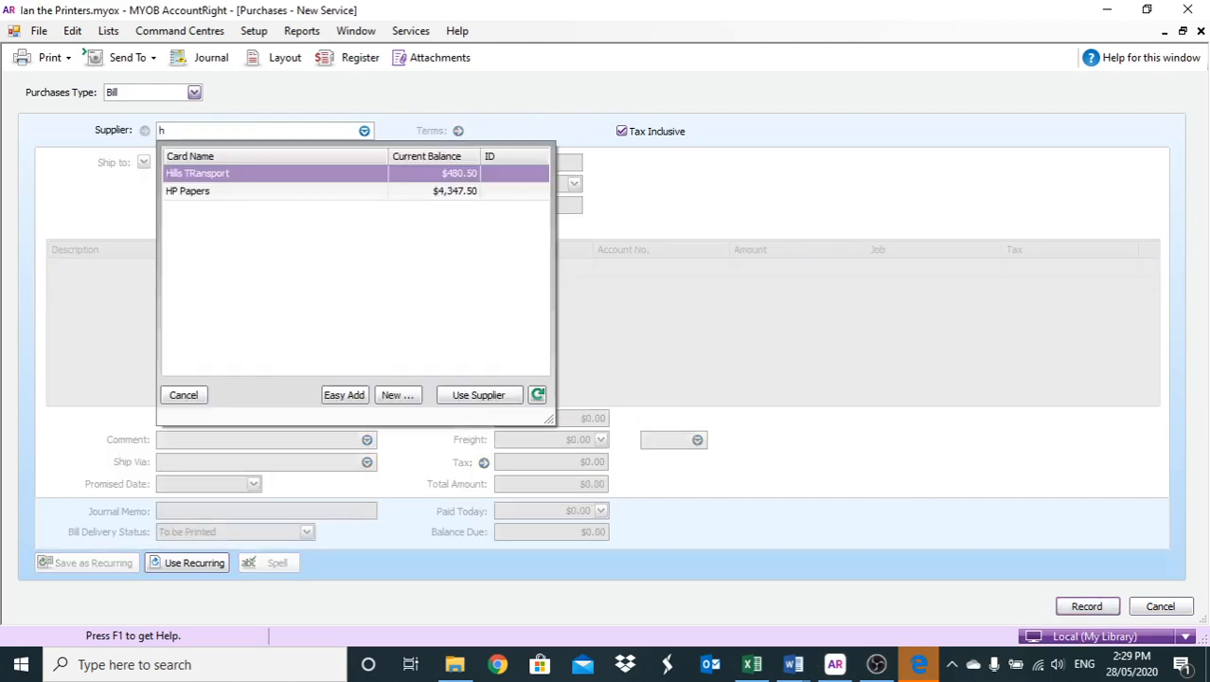
{"action": "left_click", "coordinate": [243, 179]}
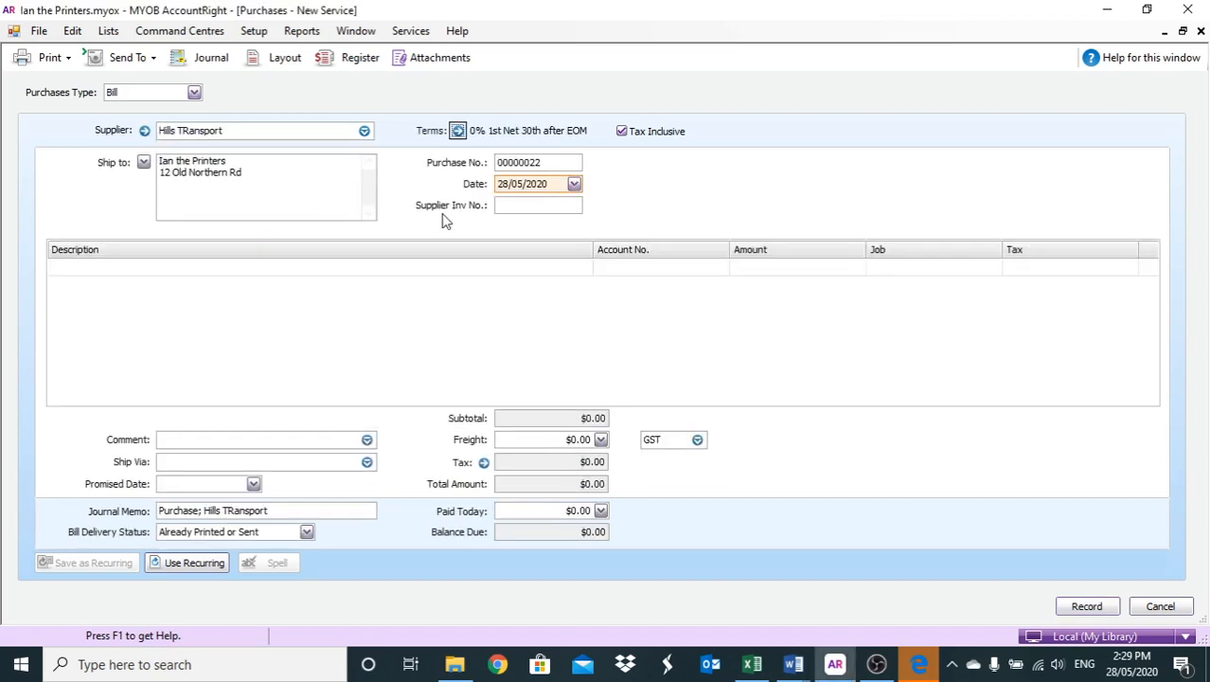
{"action": "left_click", "coordinate": [501, 207]}
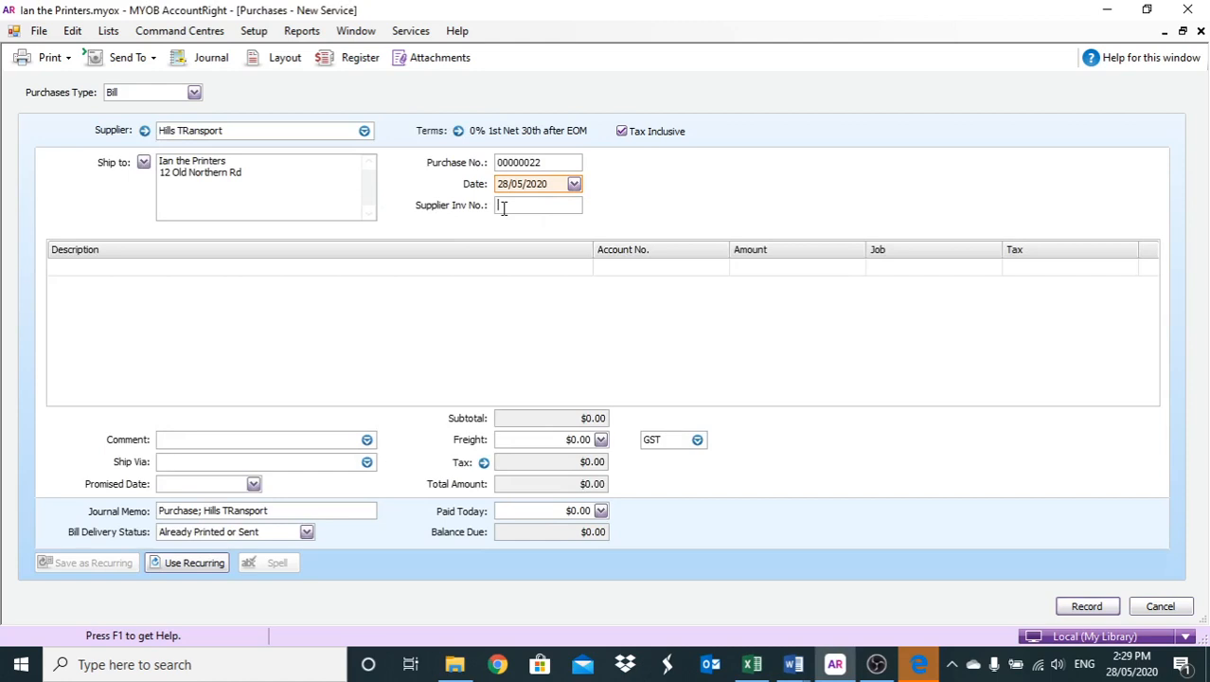
{"action": "type", "text": "22"}
Step: Add a bill line described as freight, with account 5-2000 Freight and an amount of $480.50
{"action": "left_click", "coordinate": [134, 282]}
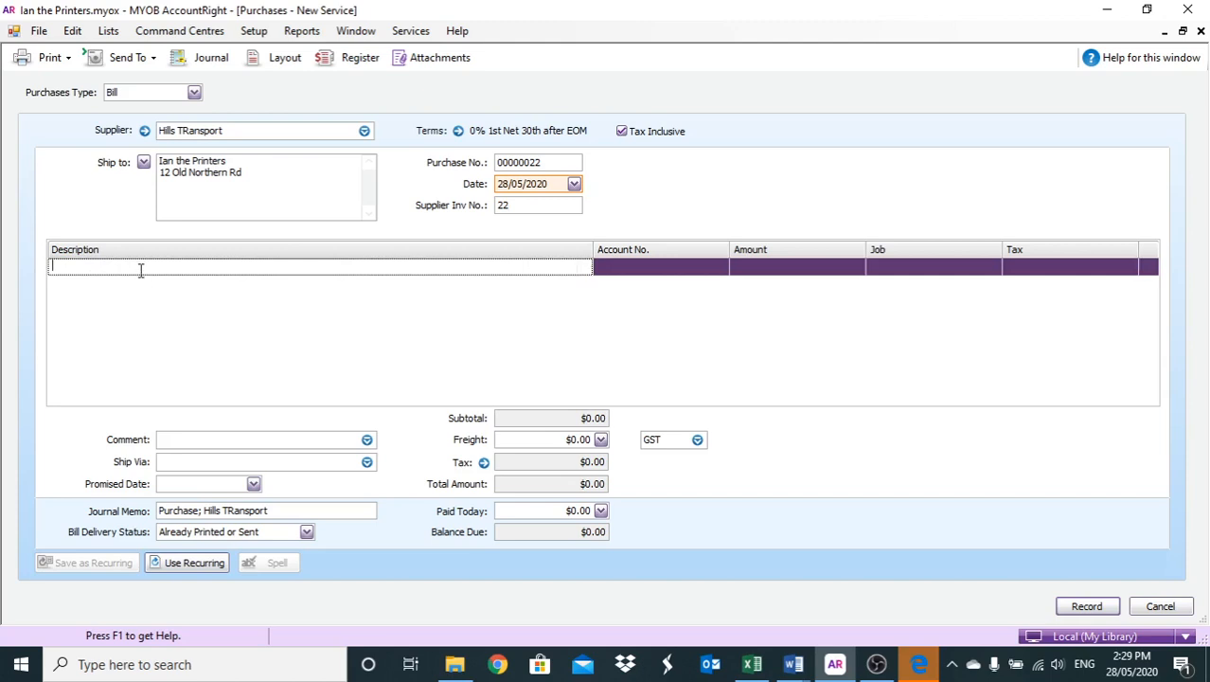
{"action": "type", "text": "freiught"}
{"action": "key", "text": "BackSpace"}
{"action": "key", "text": "BackSpace"}
{"action": "key", "text": "BackSpace"}
{"action": "key", "text": "BackSpace"}
{"action": "type", "text": "ght"}
{"action": "key", "text": "Tab"}
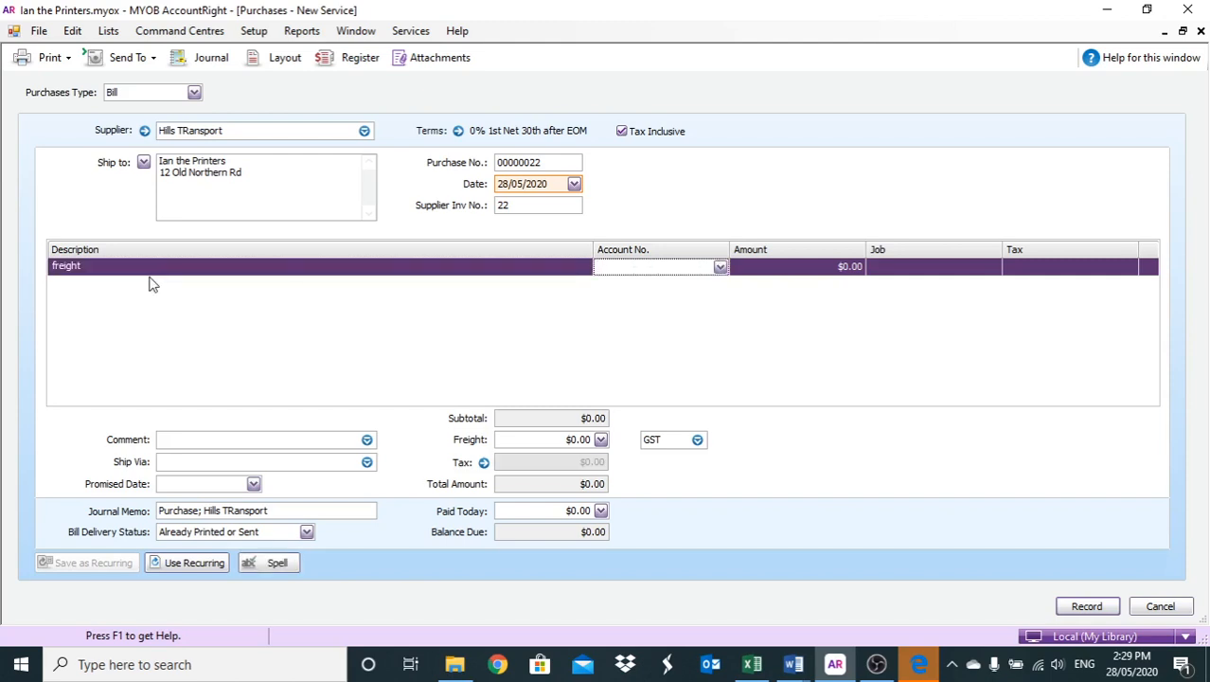
{"action": "type", "text": "5-1200"}
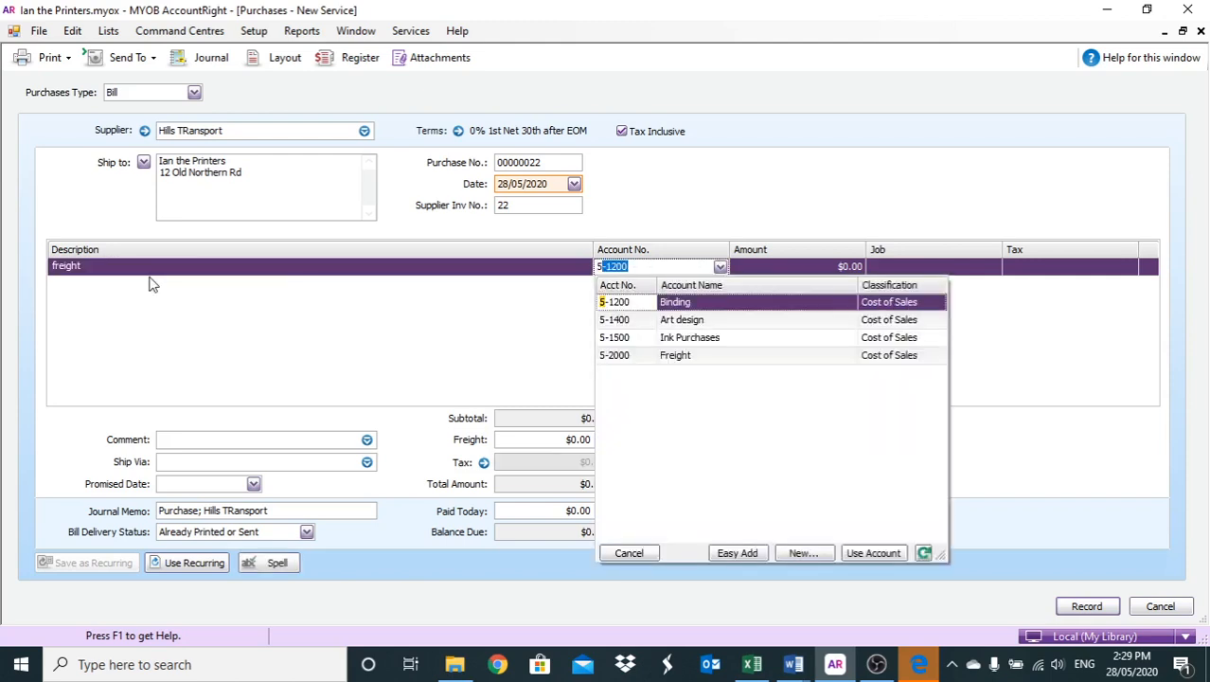
{"action": "left_click", "coordinate": [673, 356]}
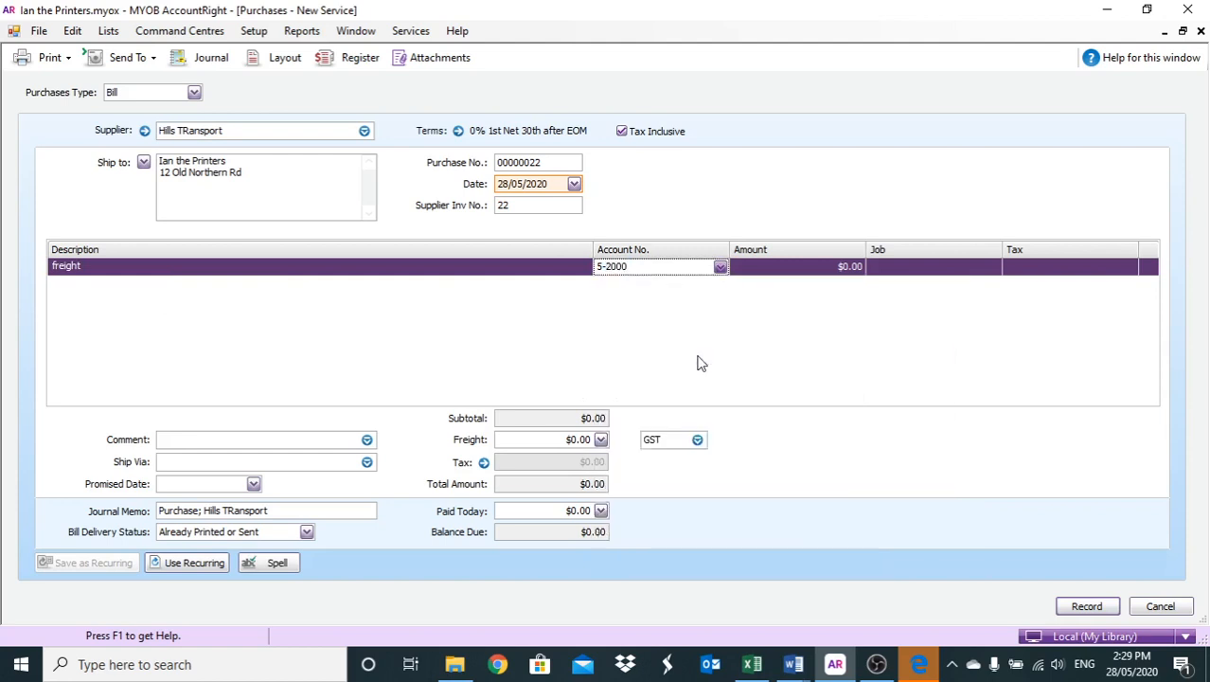
{"action": "left_click", "coordinate": [806, 270]}
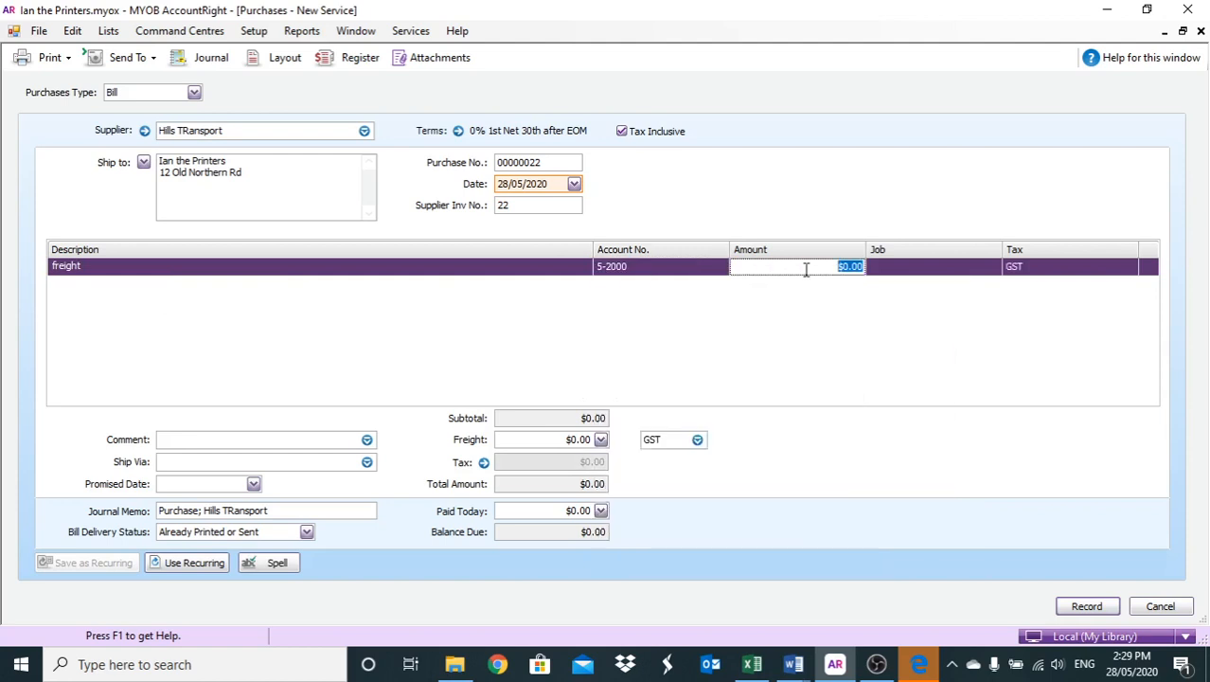
{"action": "type", "text": "480.5"}
Step: Assign the freight line to job B1, Contract New Books, and record the bill without the No ABN/TFN tax code
{"action": "left_click", "coordinate": [959, 270]}
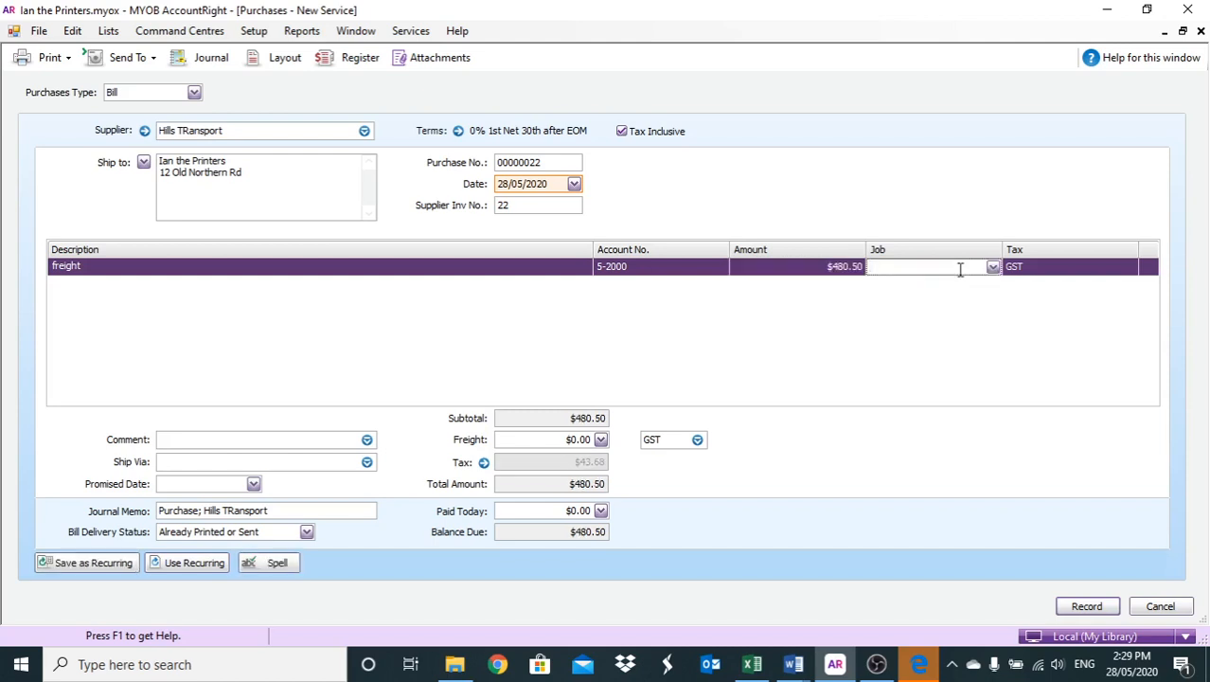
{"action": "type", "text": "B1`"}
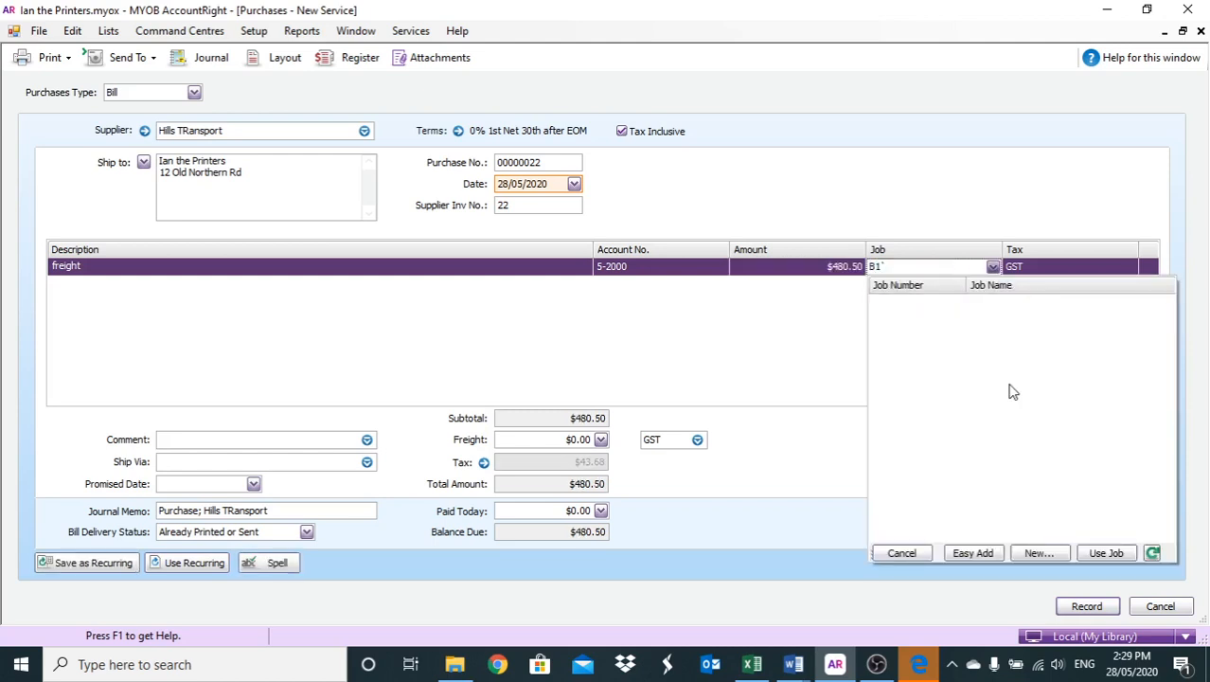
{"action": "key", "text": "BackSpace"}
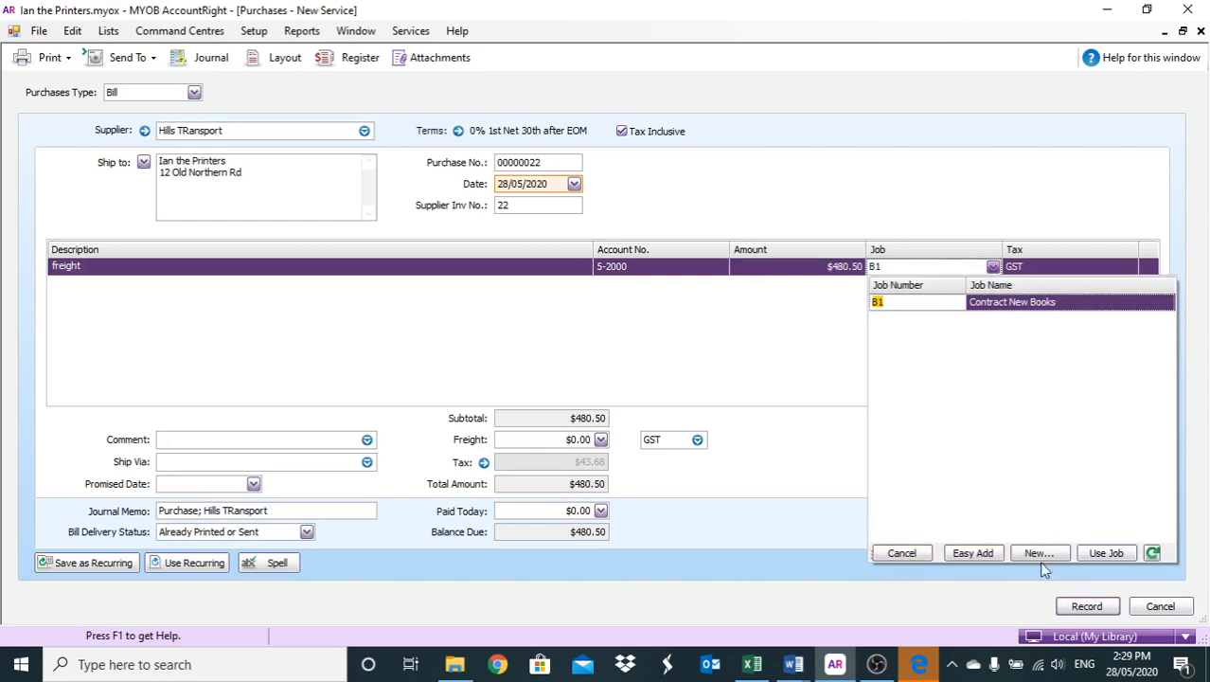
{"action": "double_click", "coordinate": [1006, 310]}
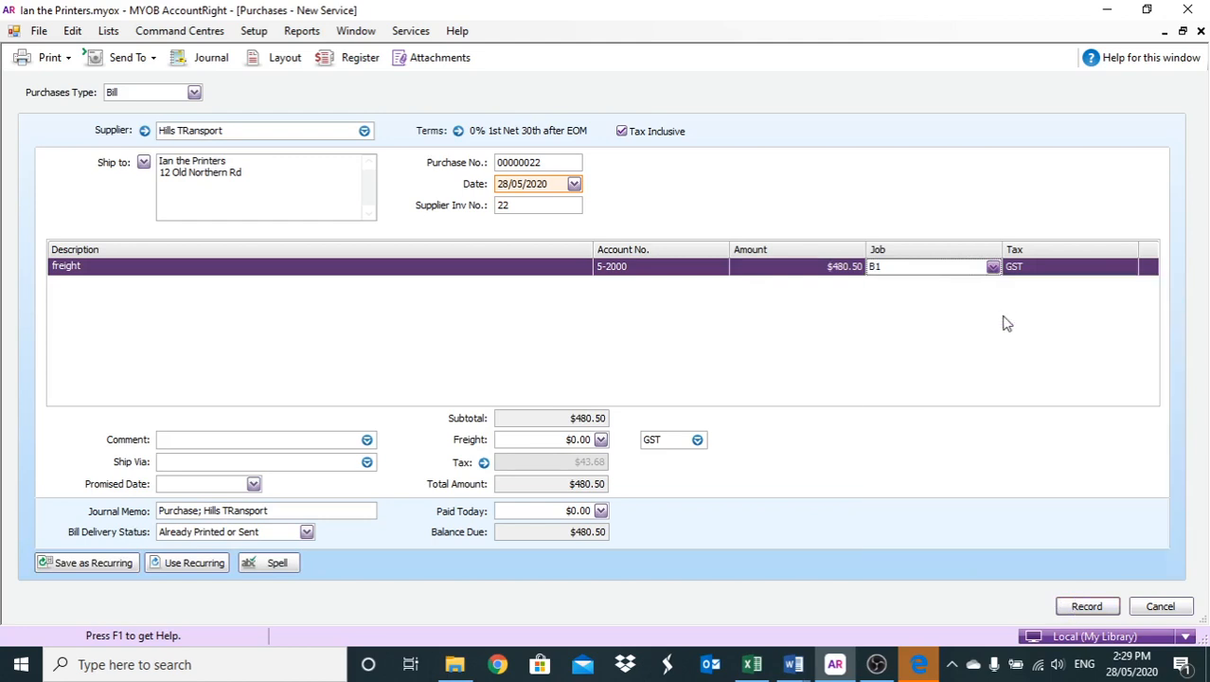
{"action": "left_click", "coordinate": [1074, 610]}
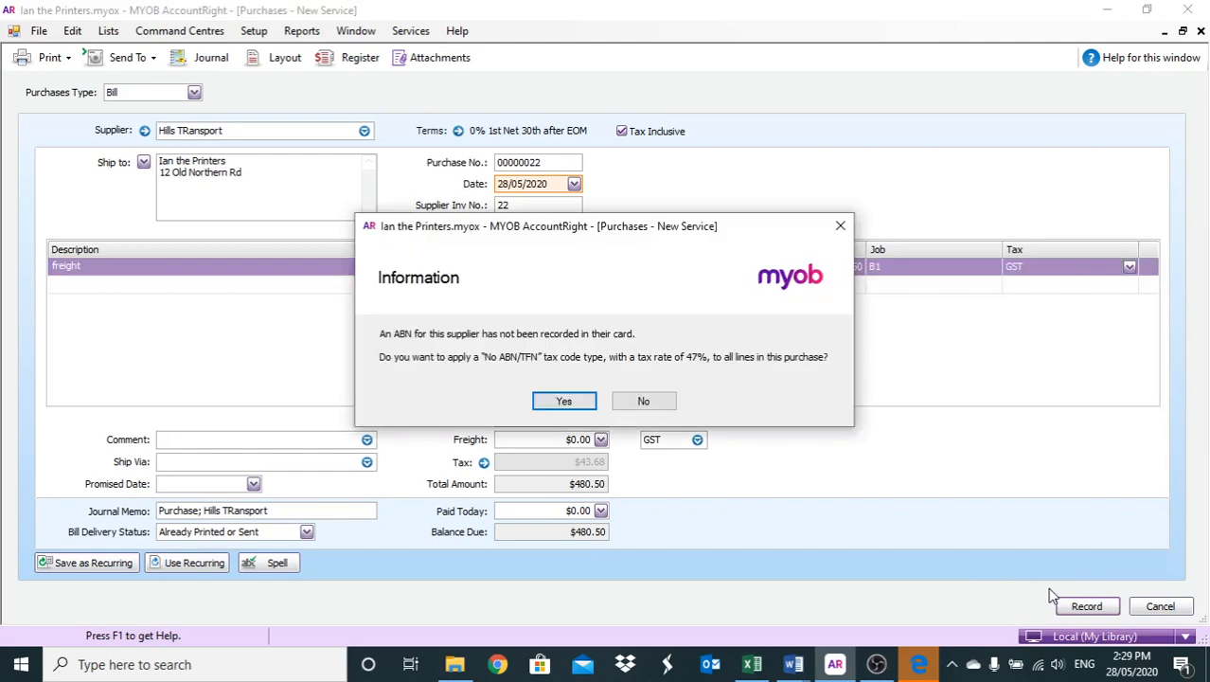
{"action": "left_click", "coordinate": [640, 399]}
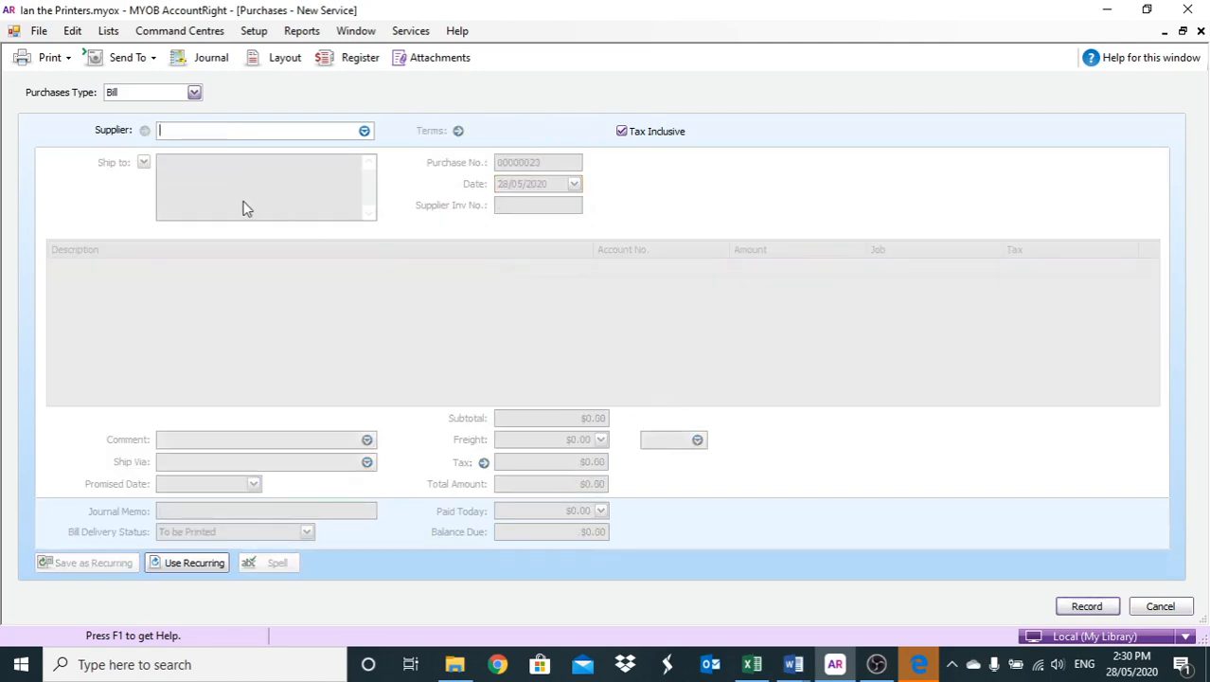
Step: Start a purchase bill for the supplier Quiz Magaine
{"action": "type", "text": "q"}
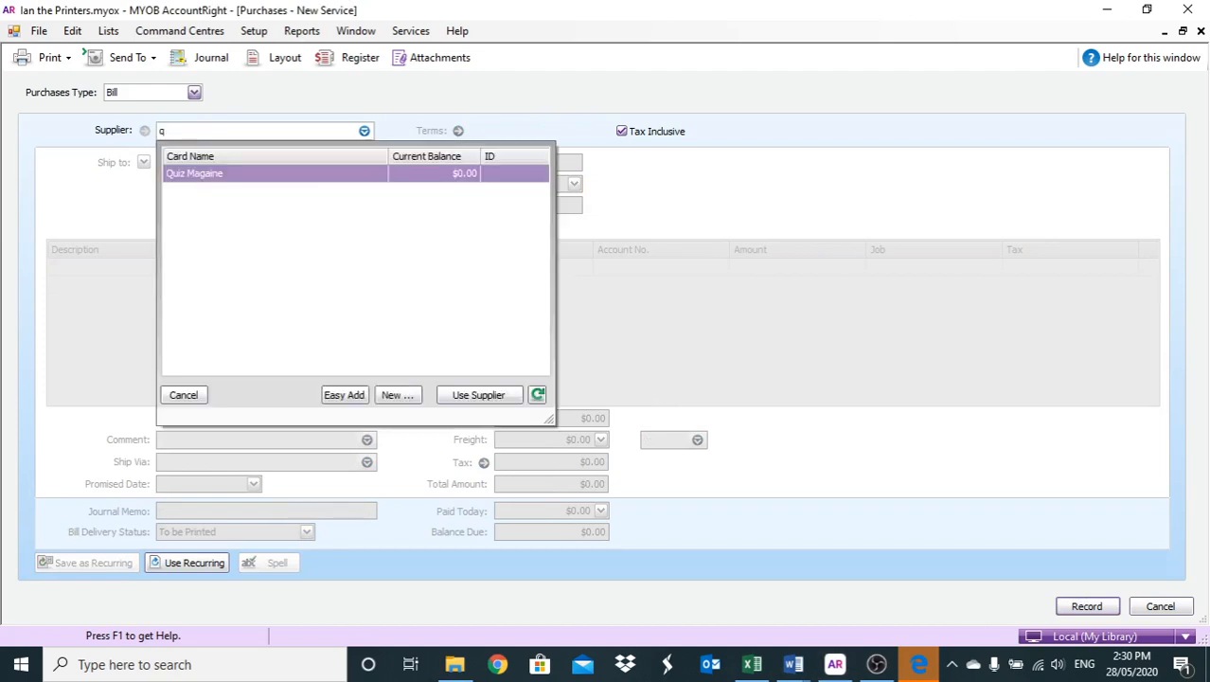
{"action": "type", "text": "ui"}
{"action": "double_click", "coordinate": [218, 178]}
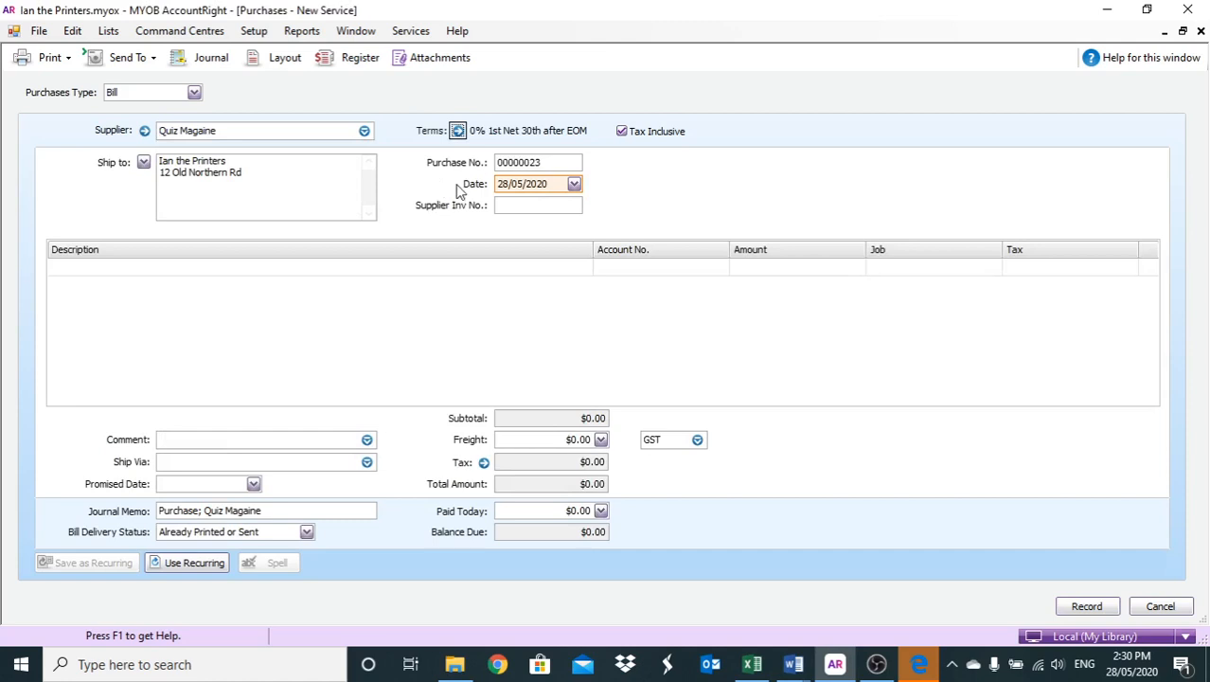
Step: Add a bill line described as adv, with account 6-1200 Advertising & Marketing and an amount of $65.80
{"action": "left_click", "coordinate": [319, 267]}
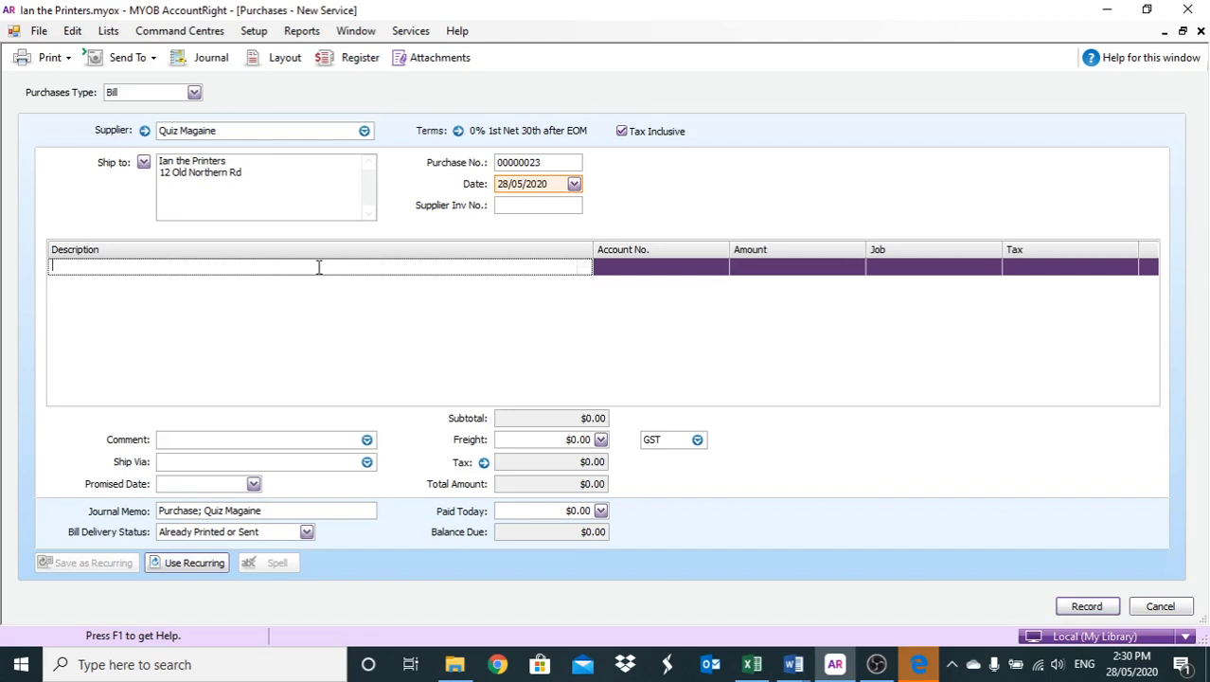
{"action": "type", "text": "adv"}
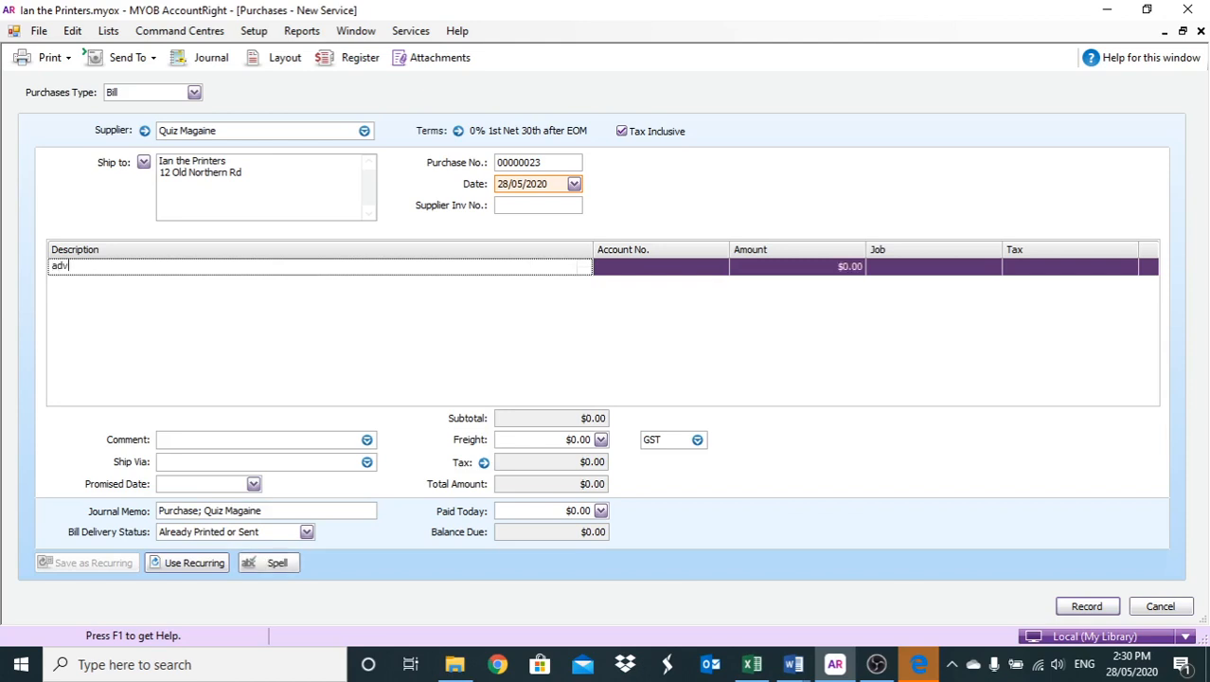
{"action": "key", "text": "Tab"}
{"action": "left_click", "coordinate": [720, 268]}
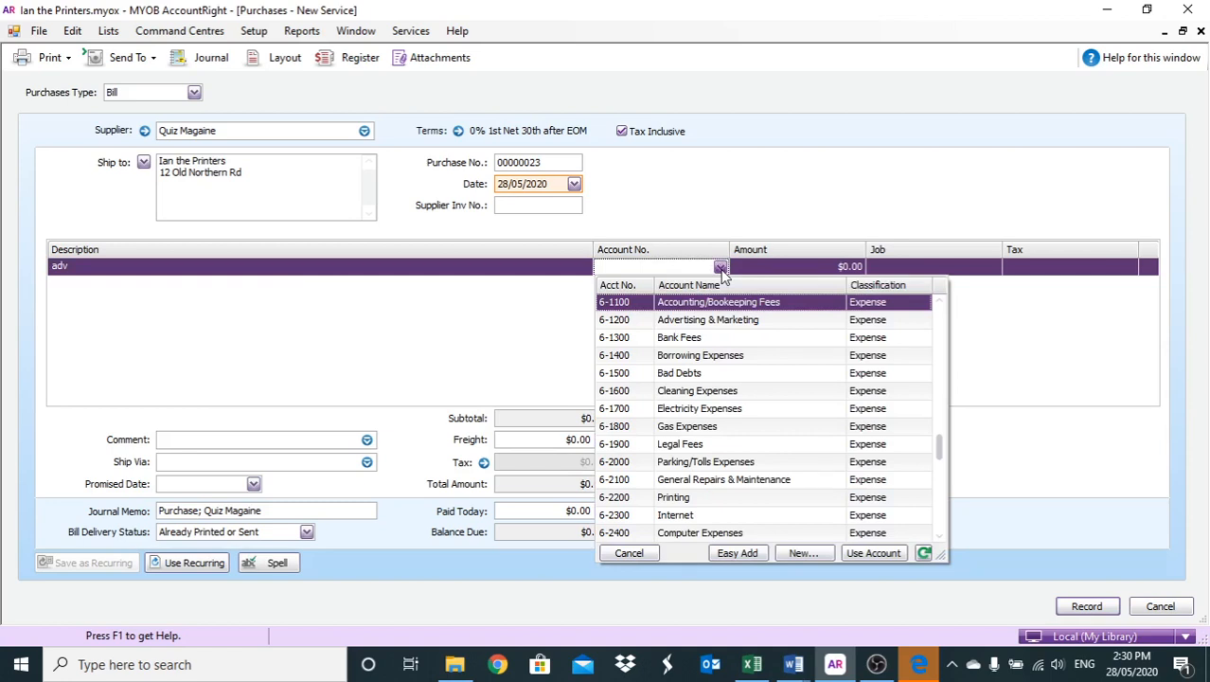
{"action": "type", "text": "6-1200"}
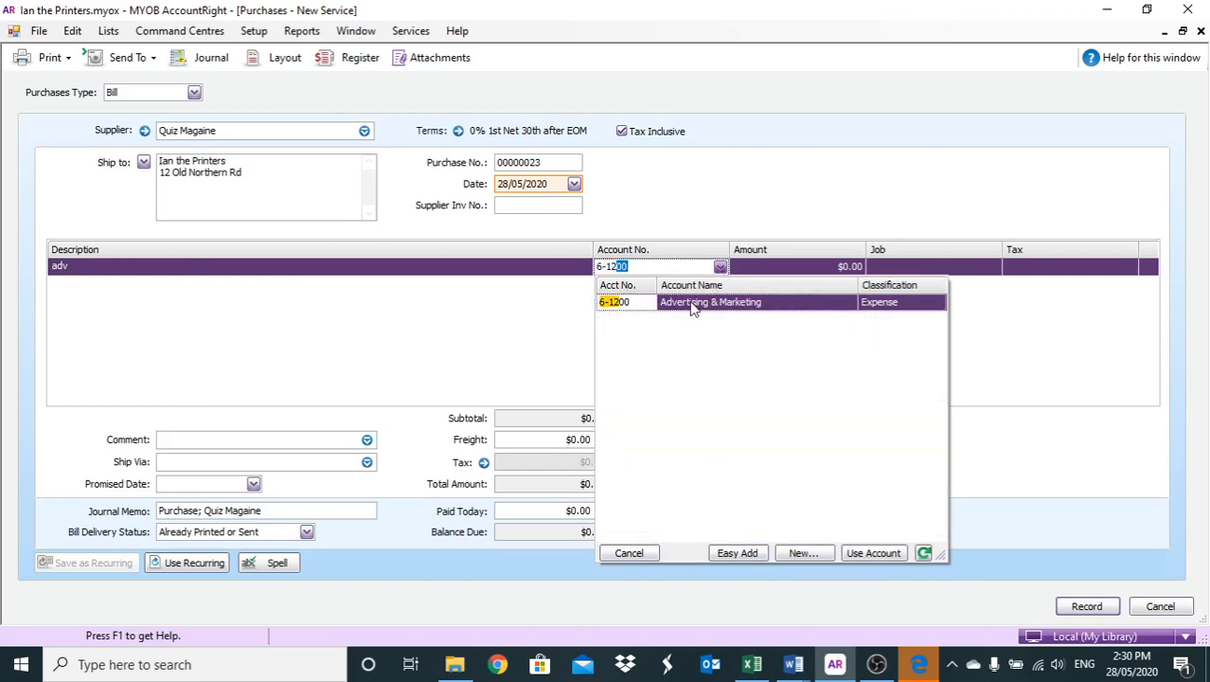
{"action": "double_click", "coordinate": [691, 303]}
{"action": "key", "text": "Tab"}
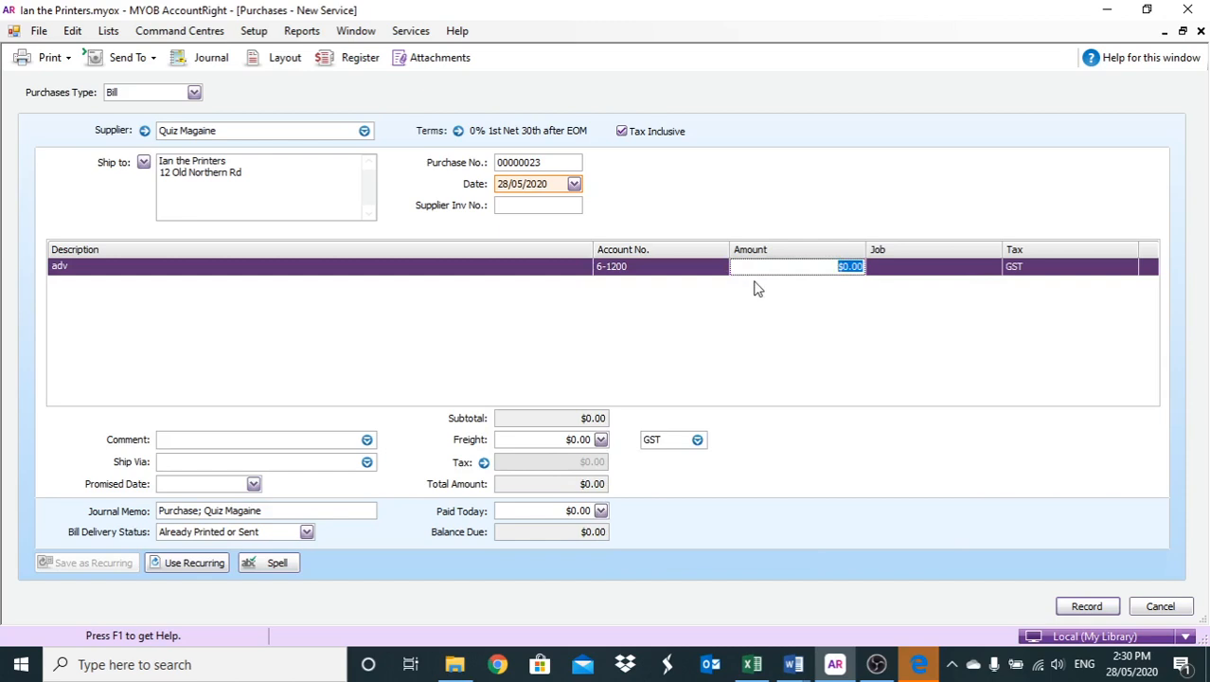
{"action": "type", "text": "65.80"}
{"action": "key", "text": "Tab"}
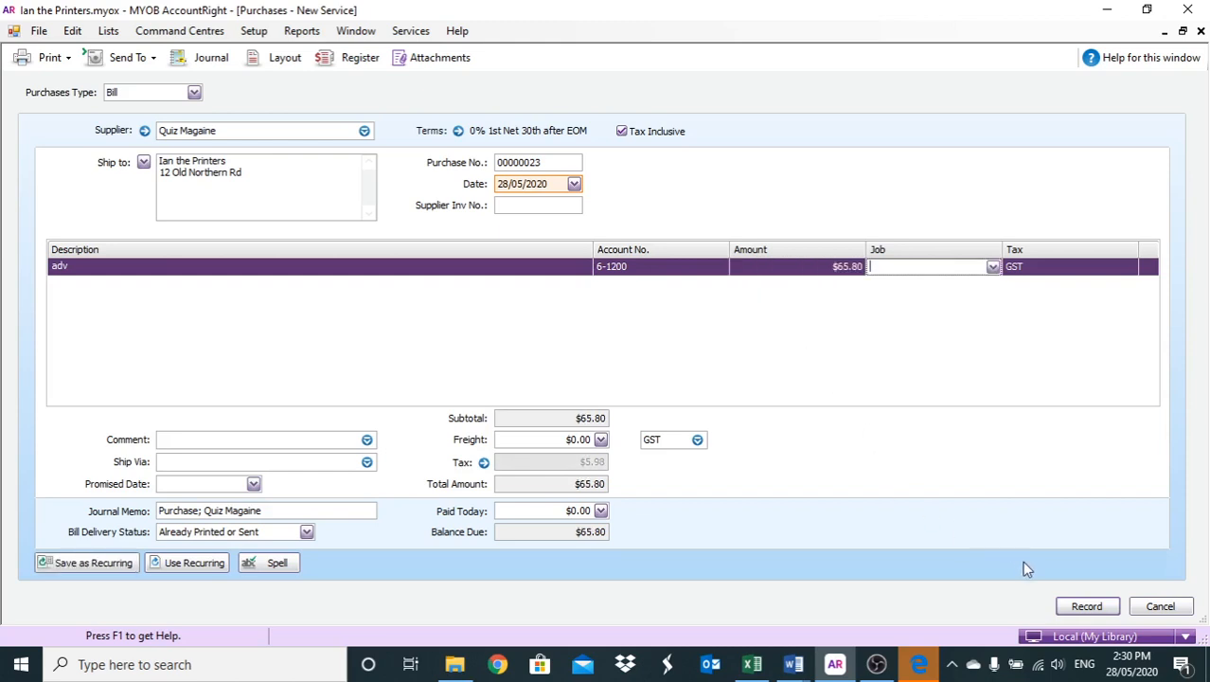
Step: Record the Quiz Magaine bill with its job left blank, ignoring all spelling suggestions for Magaine and adv
{"action": "key", "text": "Tab"}
{"action": "left_click", "coordinate": [1086, 607]}
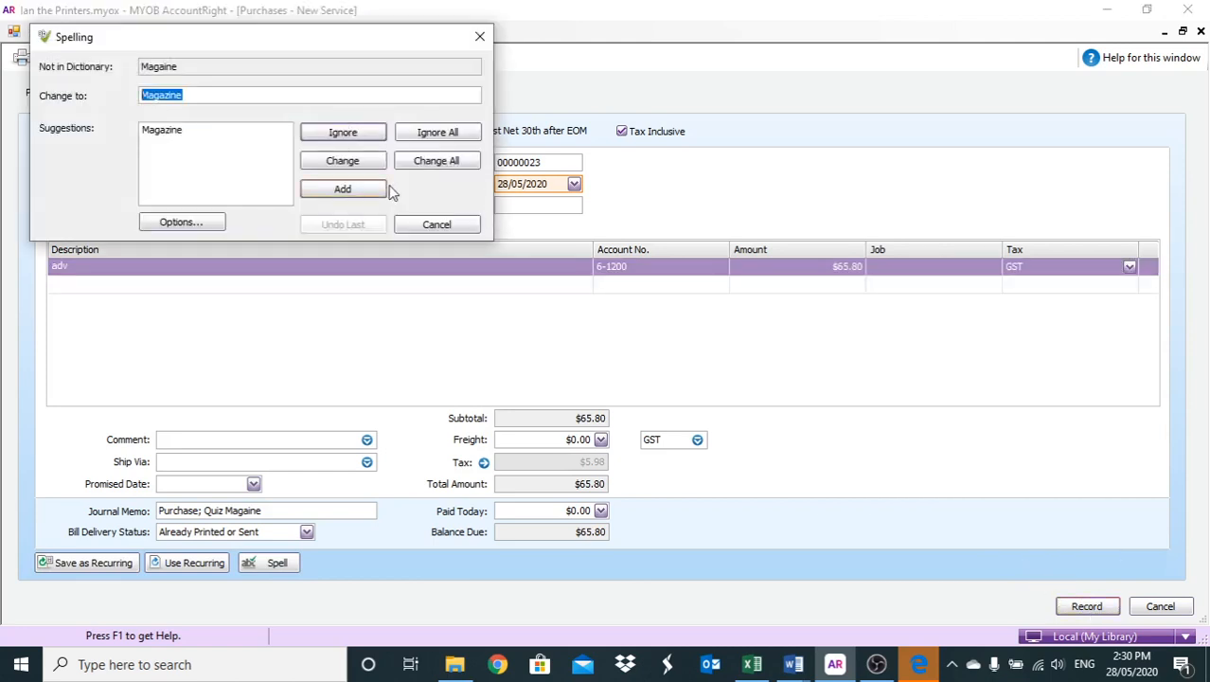
{"action": "left_click", "coordinate": [428, 133]}
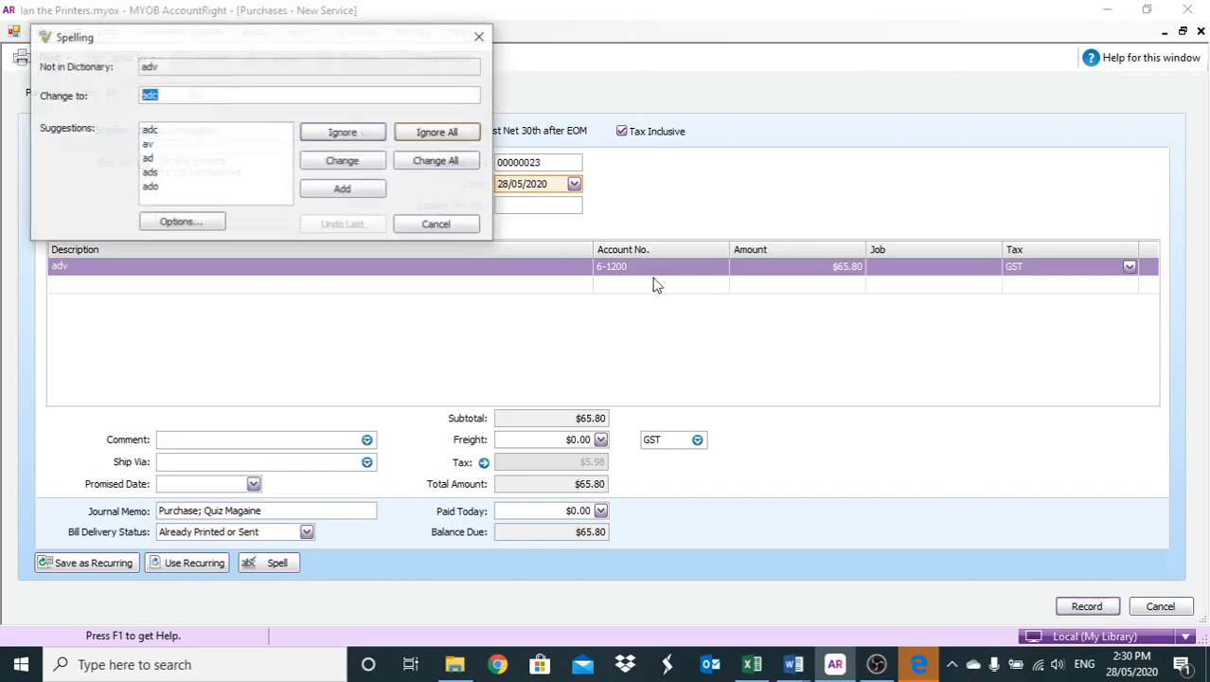
{"action": "left_click", "coordinate": [431, 132]}
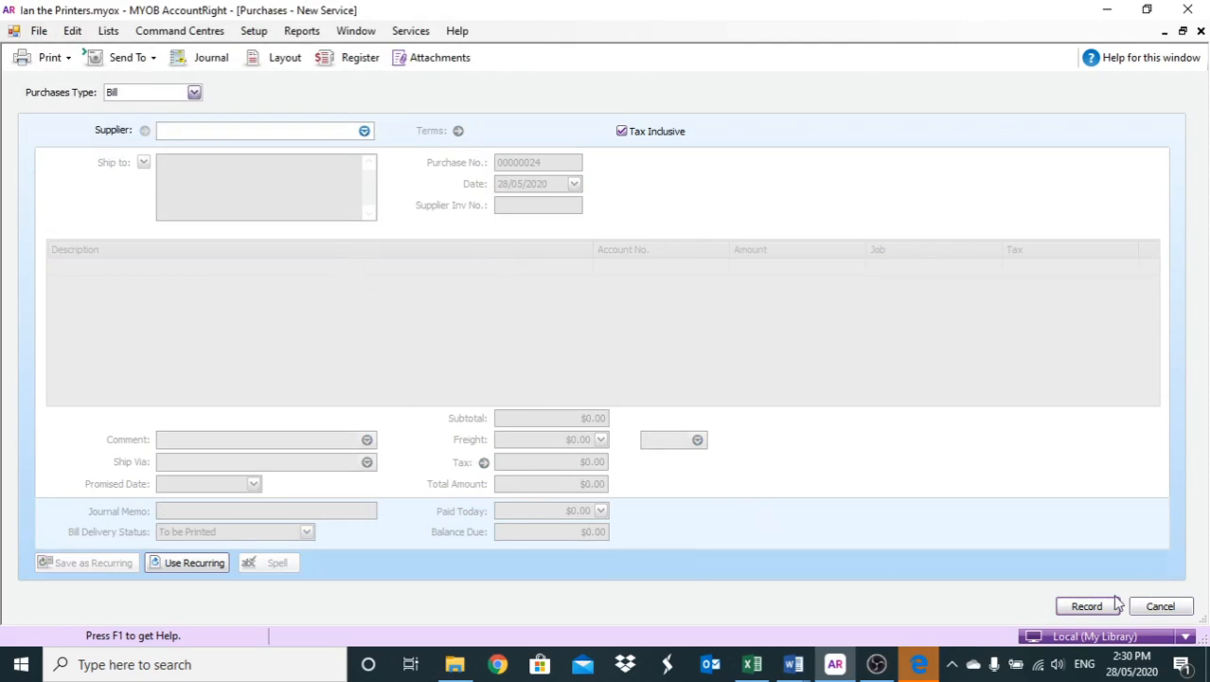
Step: Leave purchase entry and open the 28/05/2020 Quiz Magaine bill from the purchases transaction journal
{"action": "left_click", "coordinate": [1141, 611]}
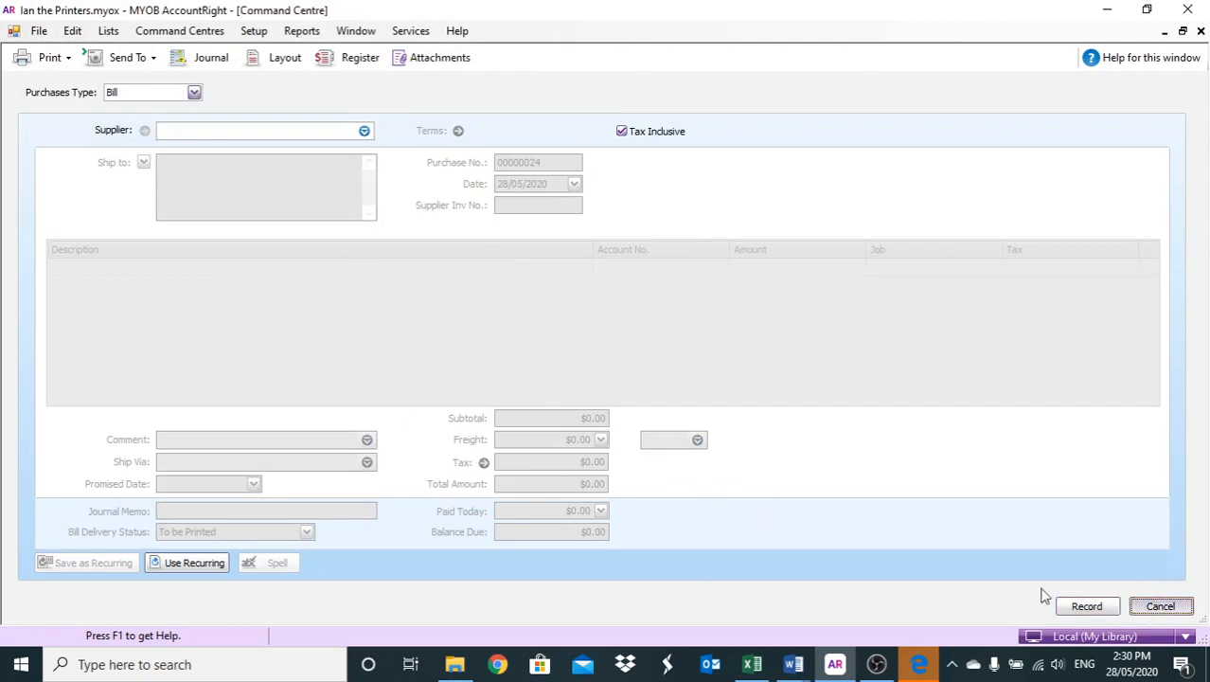
{"action": "left_click", "coordinate": [552, 497]}
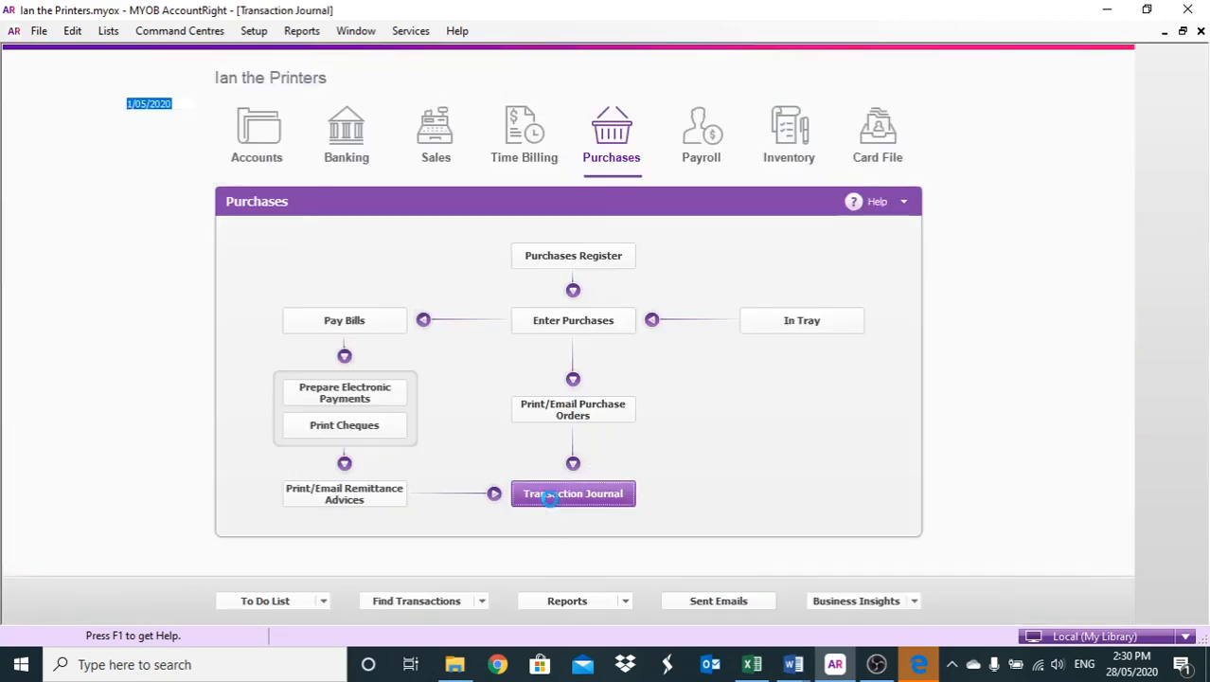
{"action": "scroll", "coordinate": [549, 493], "scroll_direction": "down", "scroll_amount": 5}
{"action": "scroll", "coordinate": [548, 493], "scroll_direction": "down", "scroll_amount": 4}
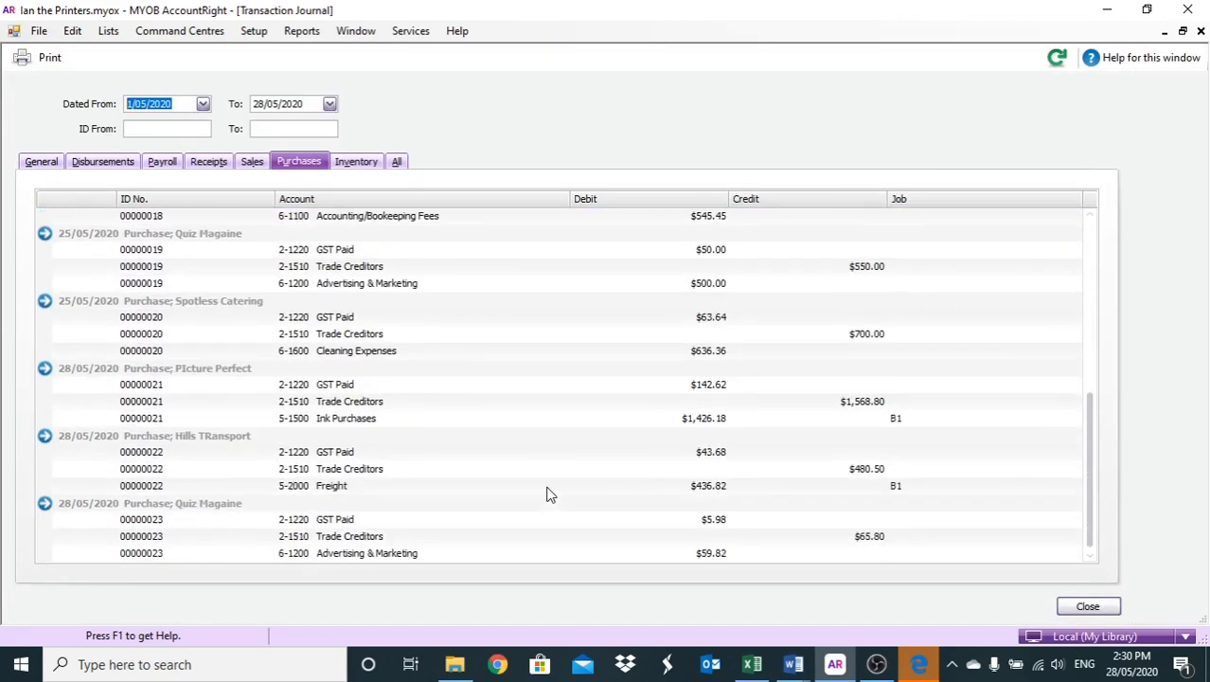
{"action": "left_click", "coordinate": [54, 507]}
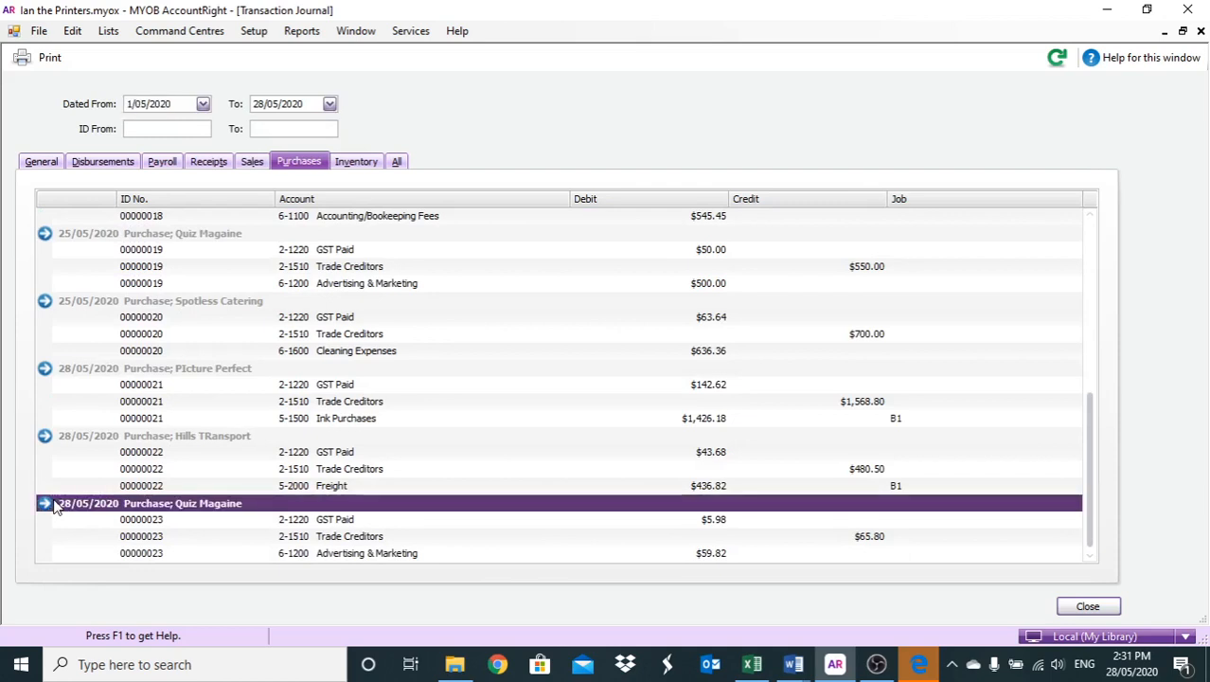
{"action": "left_click", "coordinate": [45, 503]}
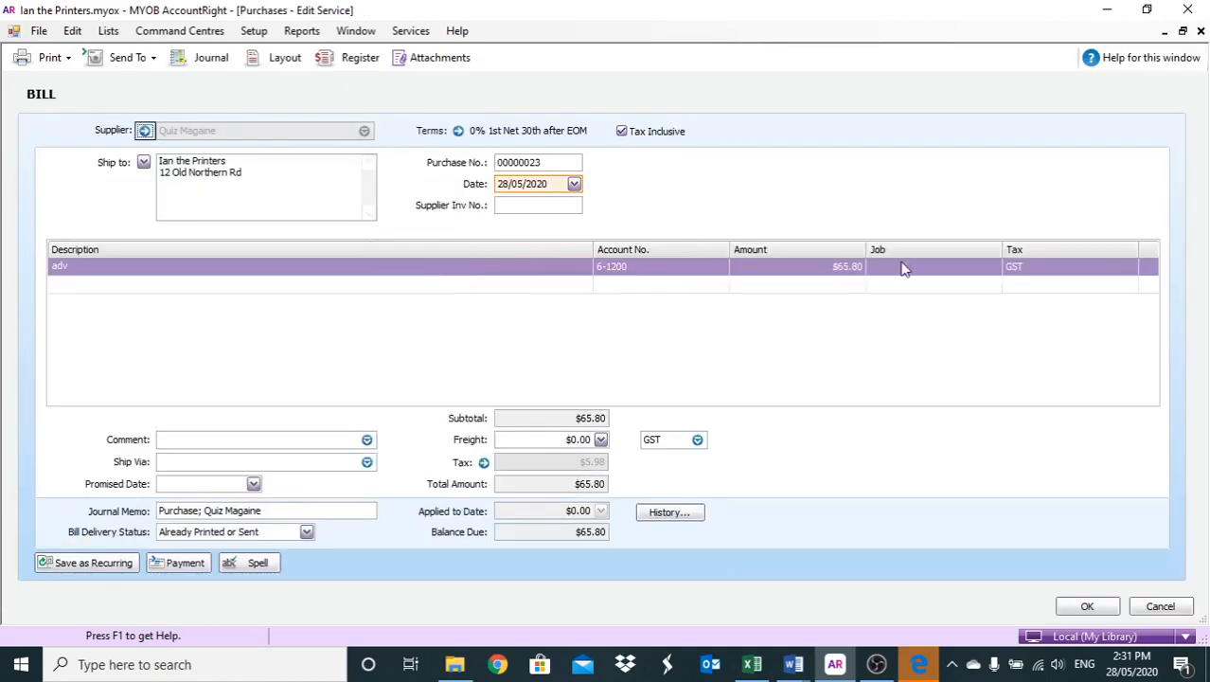
Step: Assign the bill's adv line to job S1, Contract New Folder
{"action": "left_click", "coordinate": [902, 266]}
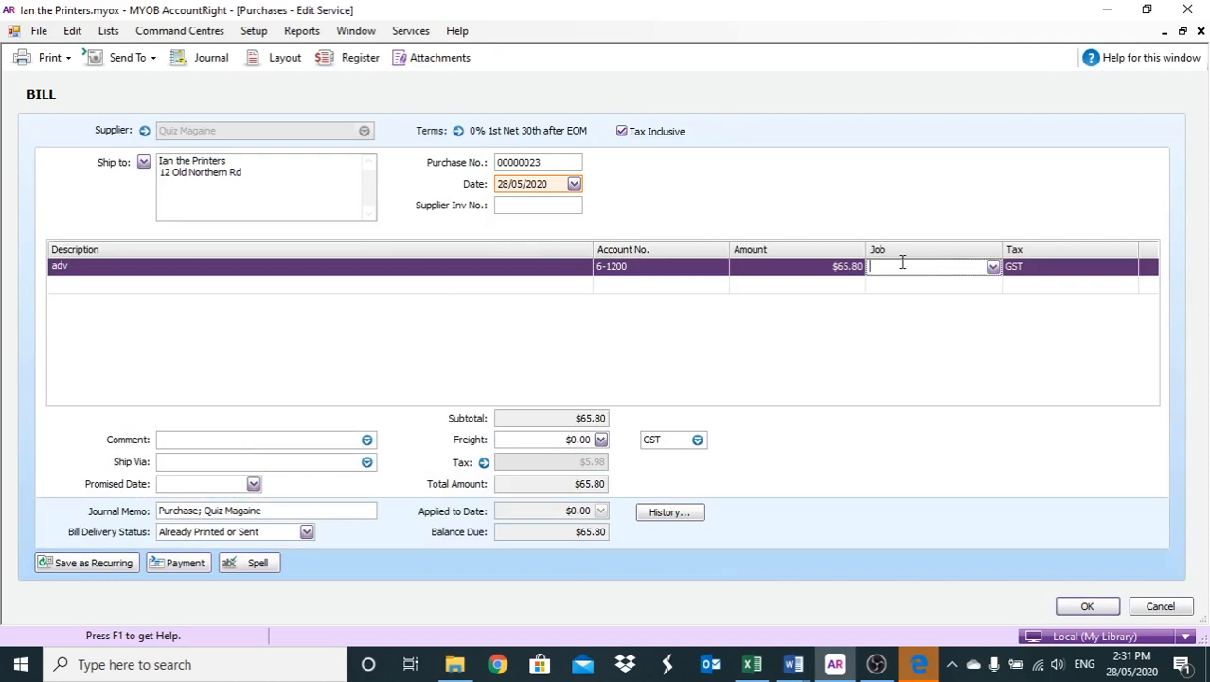
{"action": "type", "text": "S1"}
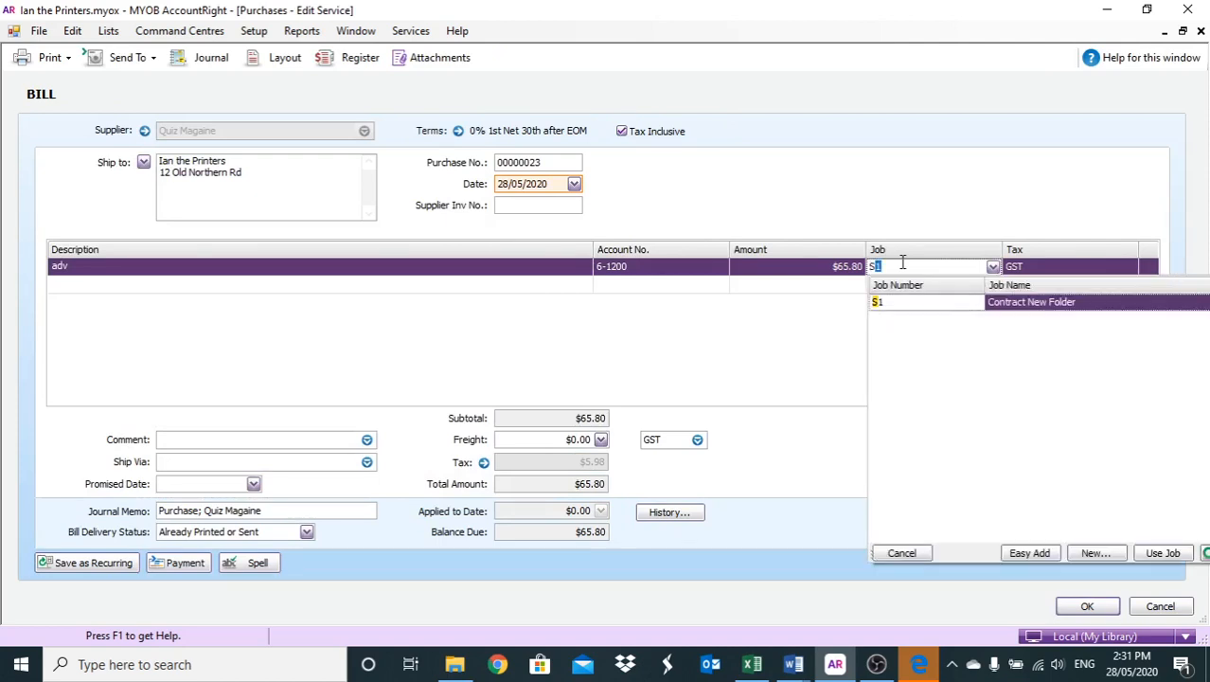
{"action": "double_click", "coordinate": [1058, 303]}
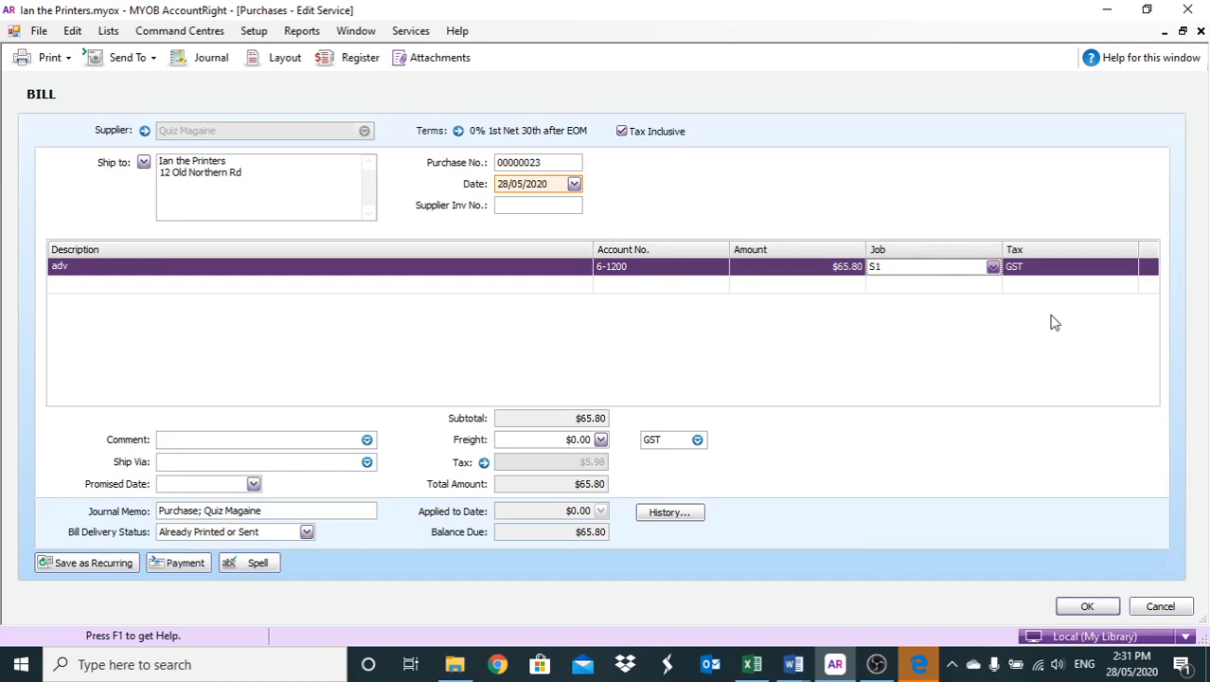
Step: Save the job change on the bill, replacing all Magaine with Magazine and adv with adc in the spelling check, and close the transaction journal
{"action": "key", "text": "Tab"}
{"action": "left_click", "coordinate": [1070, 606]}
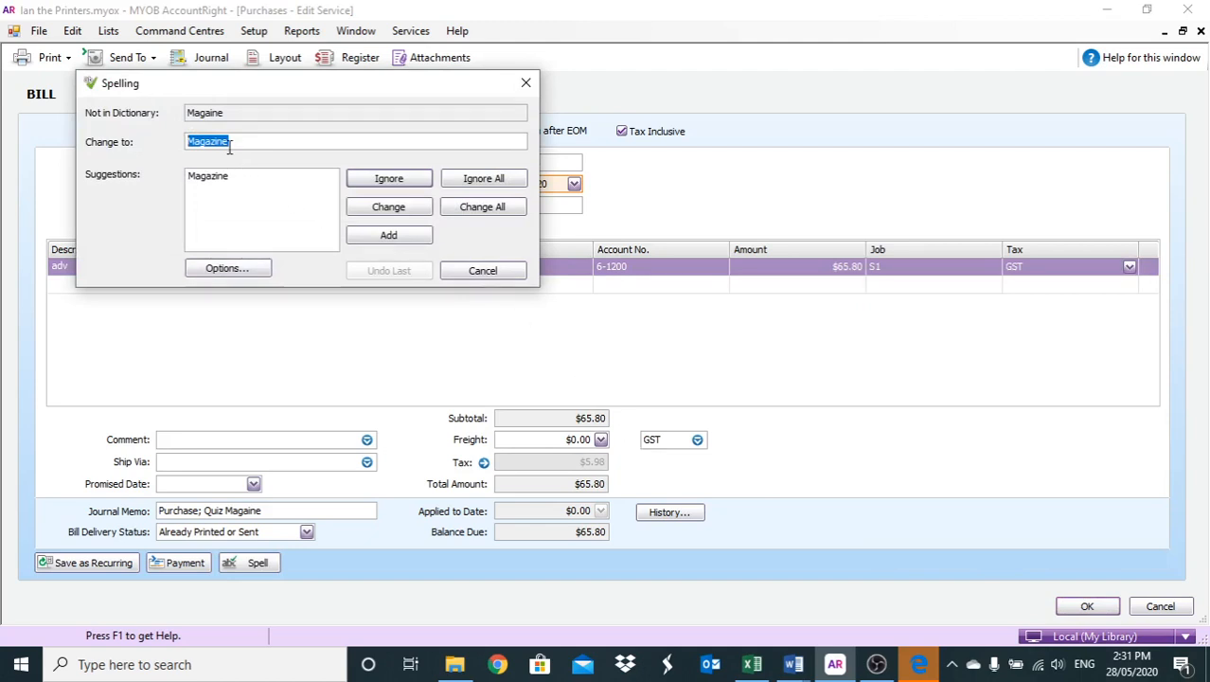
{"action": "left_click", "coordinate": [481, 208]}
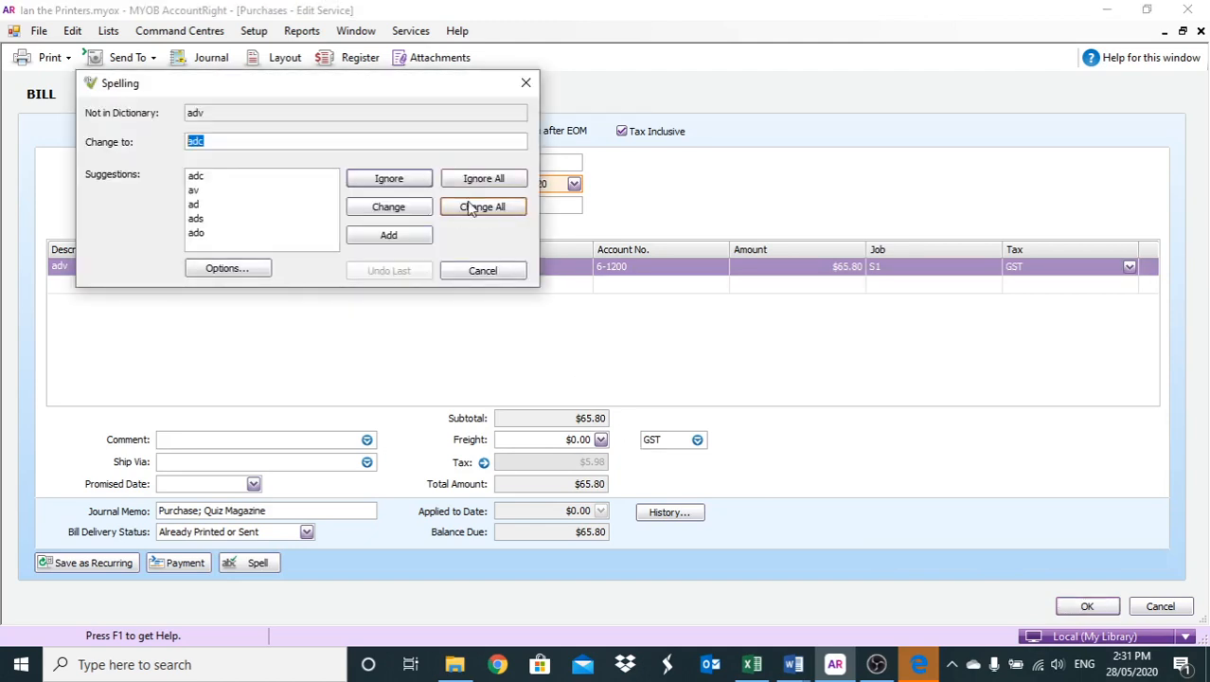
{"action": "left_click", "coordinate": [467, 204]}
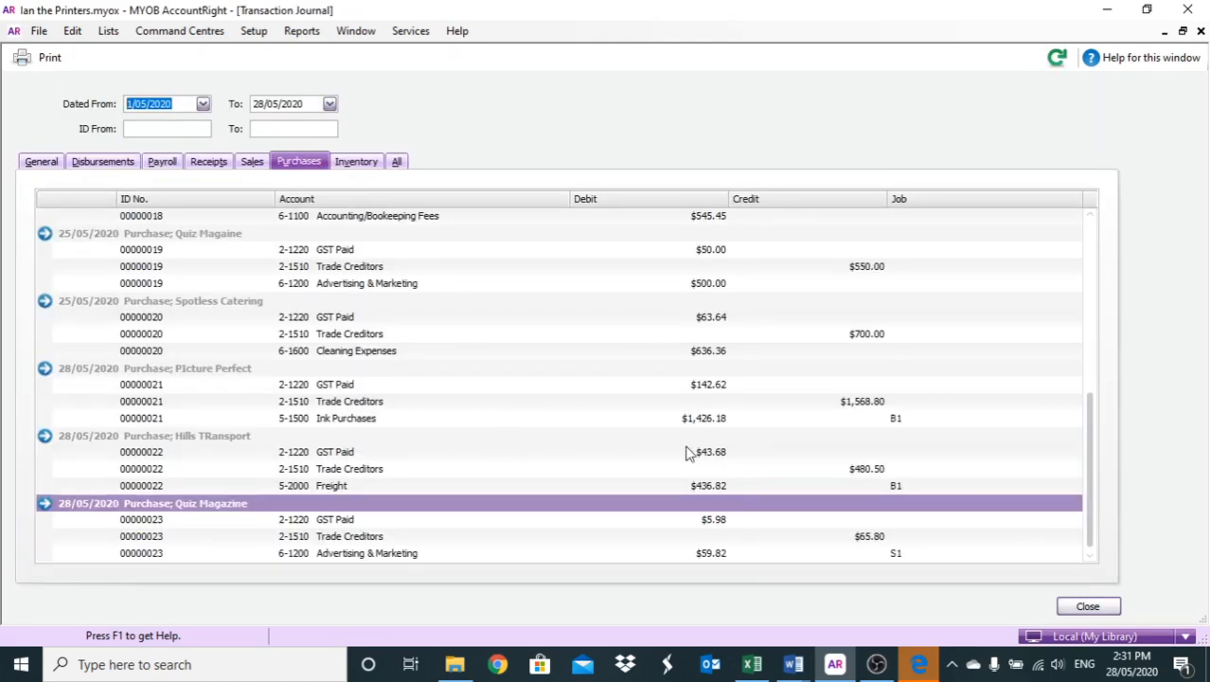
{"action": "left_click", "coordinate": [1088, 605]}
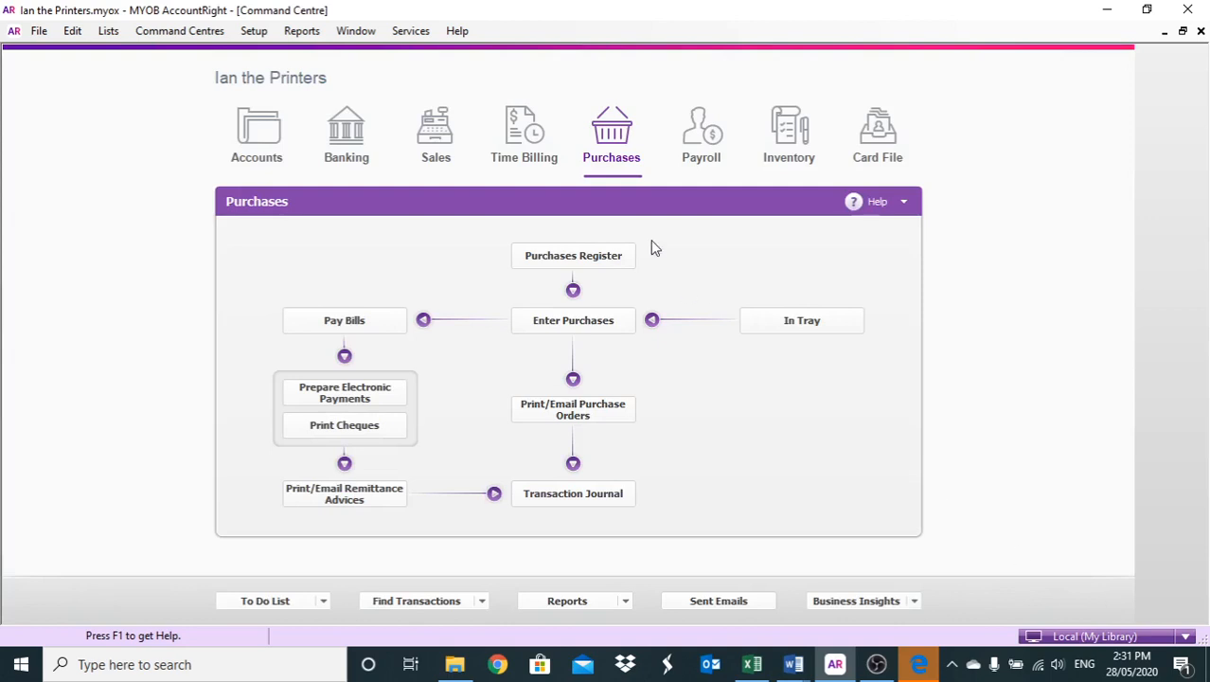
Step: Start a new purchase bill for supplier Spotless Catering with supplier invoice number 24
{"action": "left_click", "coordinate": [572, 320]}
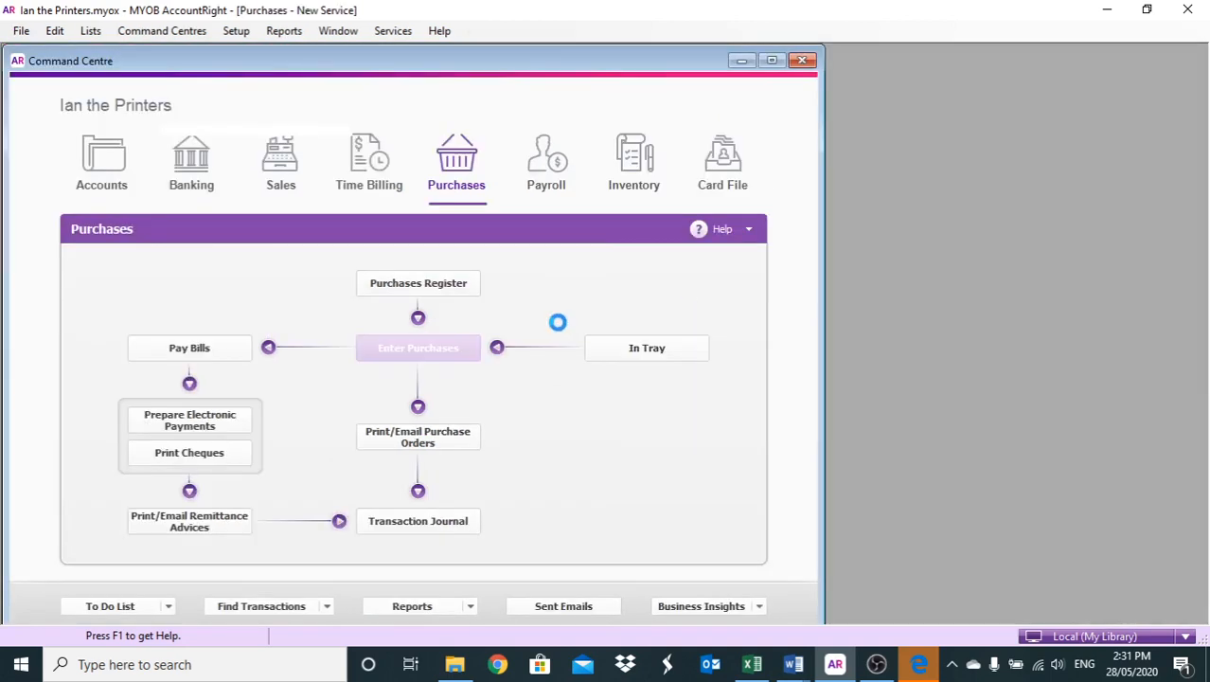
{"action": "type", "text": "s"}
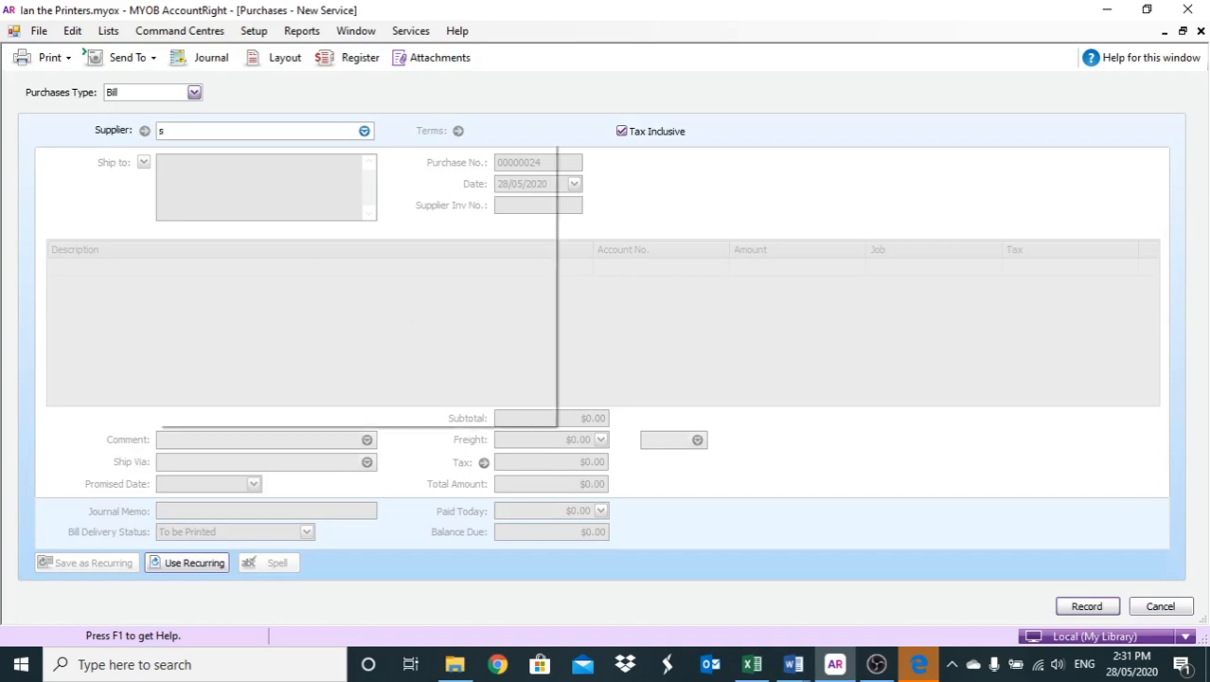
{"action": "type", "text": "po"}
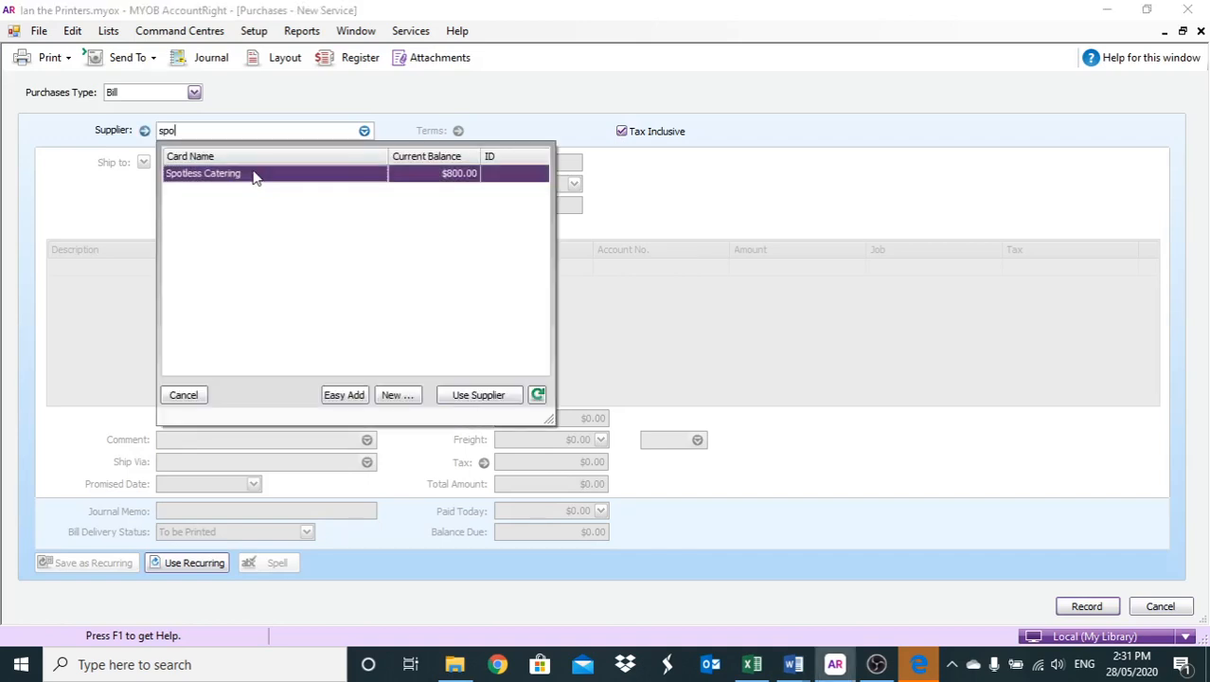
{"action": "double_click", "coordinate": [258, 176]}
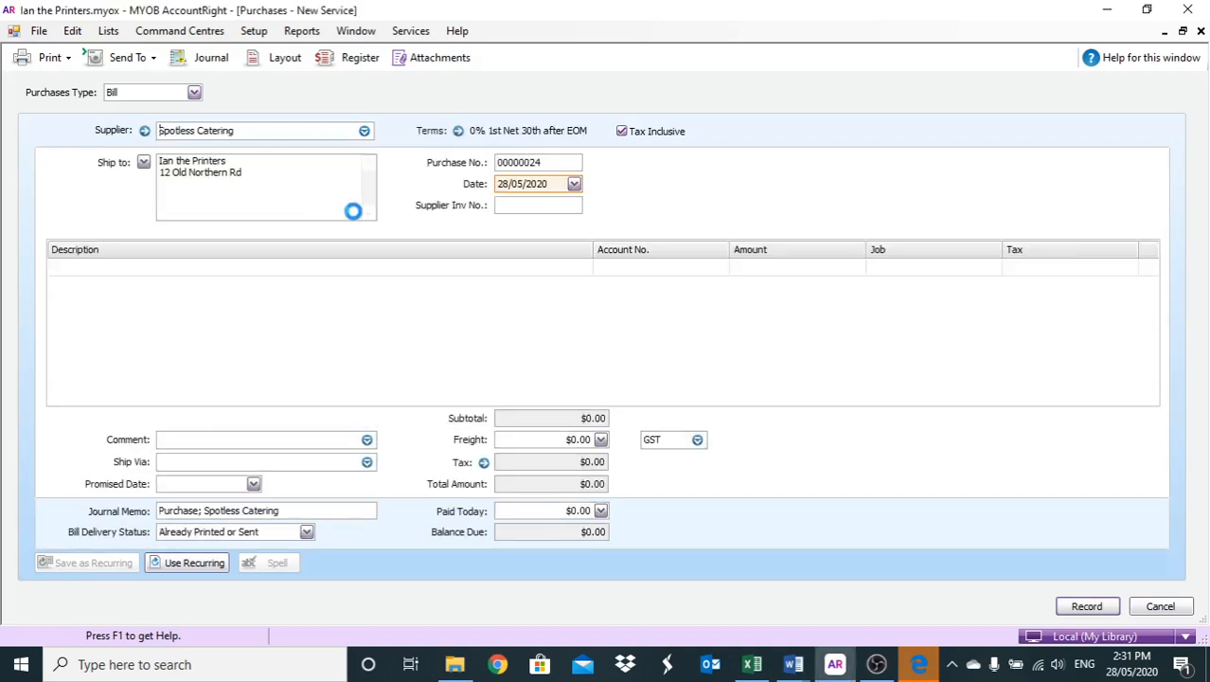
{"action": "left_click", "coordinate": [517, 207]}
{"action": "type", "text": "24"}
Step: Add a bill line described as toner, with account 5-1500 Ink Purchases and an amount of $142.80
{"action": "left_click", "coordinate": [304, 270]}
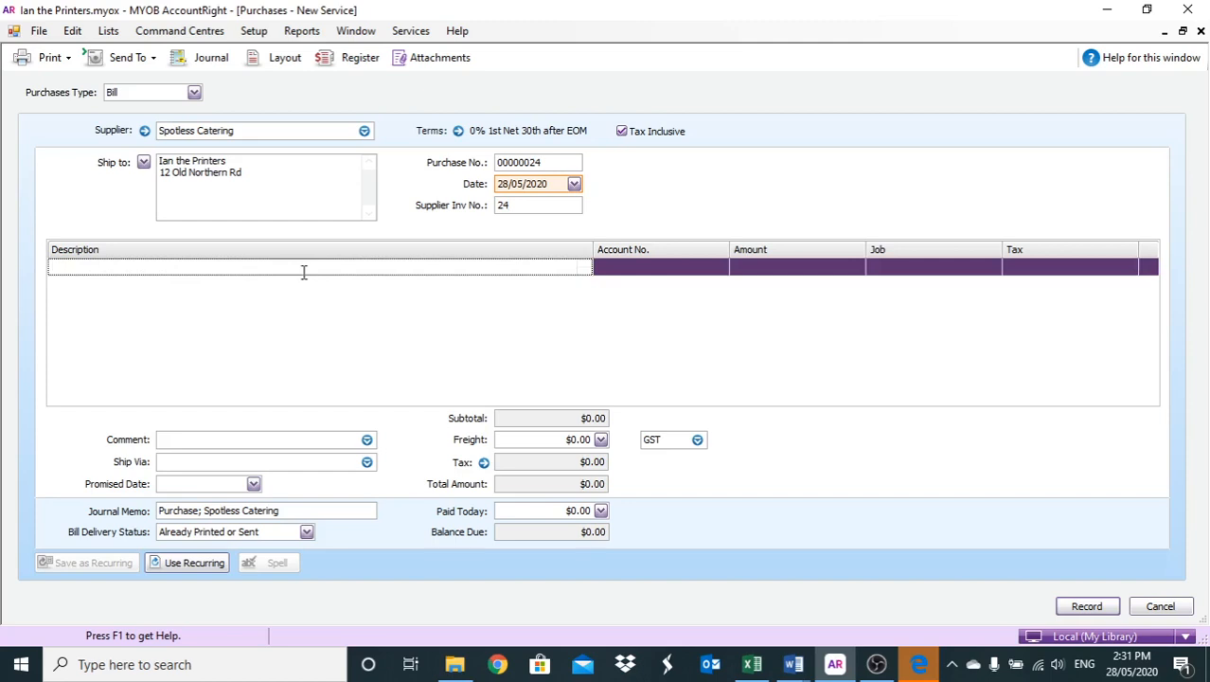
{"action": "type", "text": "toner"}
{"action": "key", "text": "Tab"}
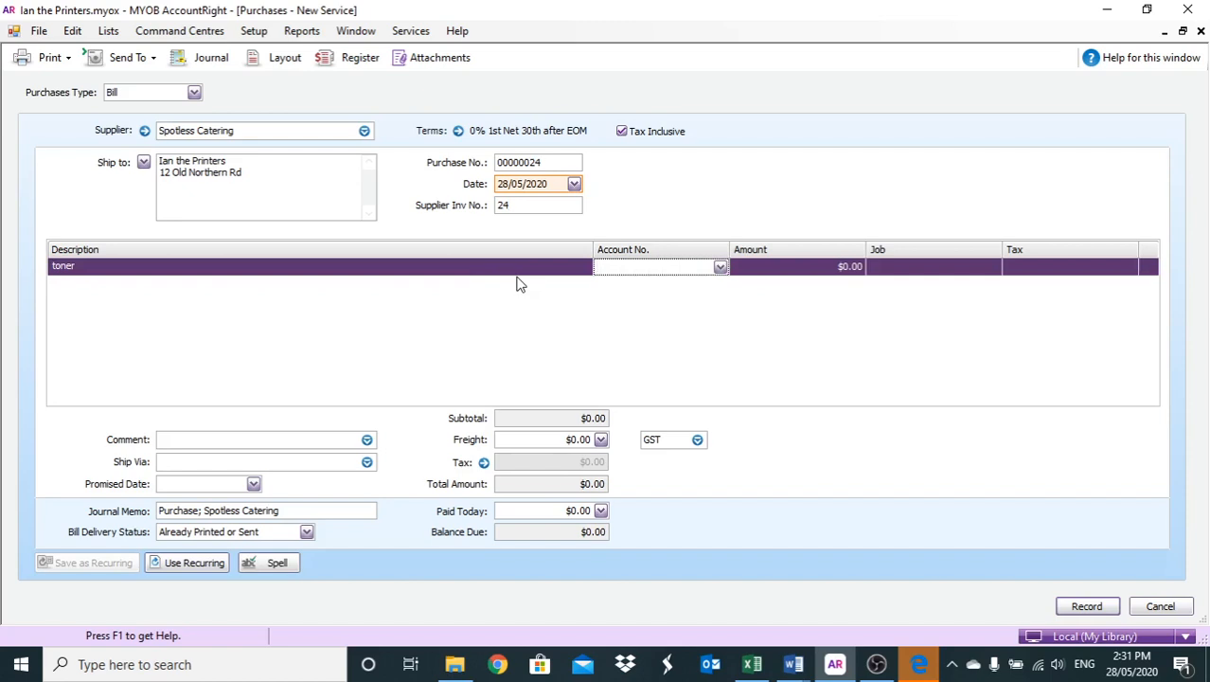
{"action": "type", "text": "5-1500"}
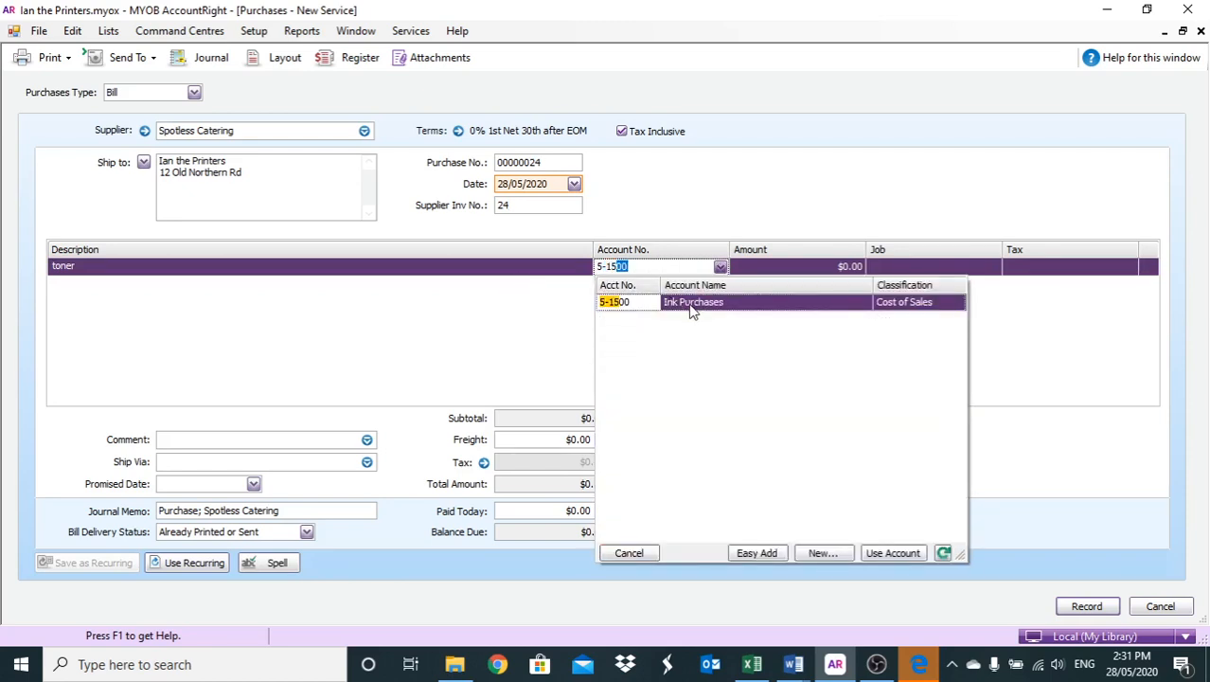
{"action": "key", "text": "Tab"}
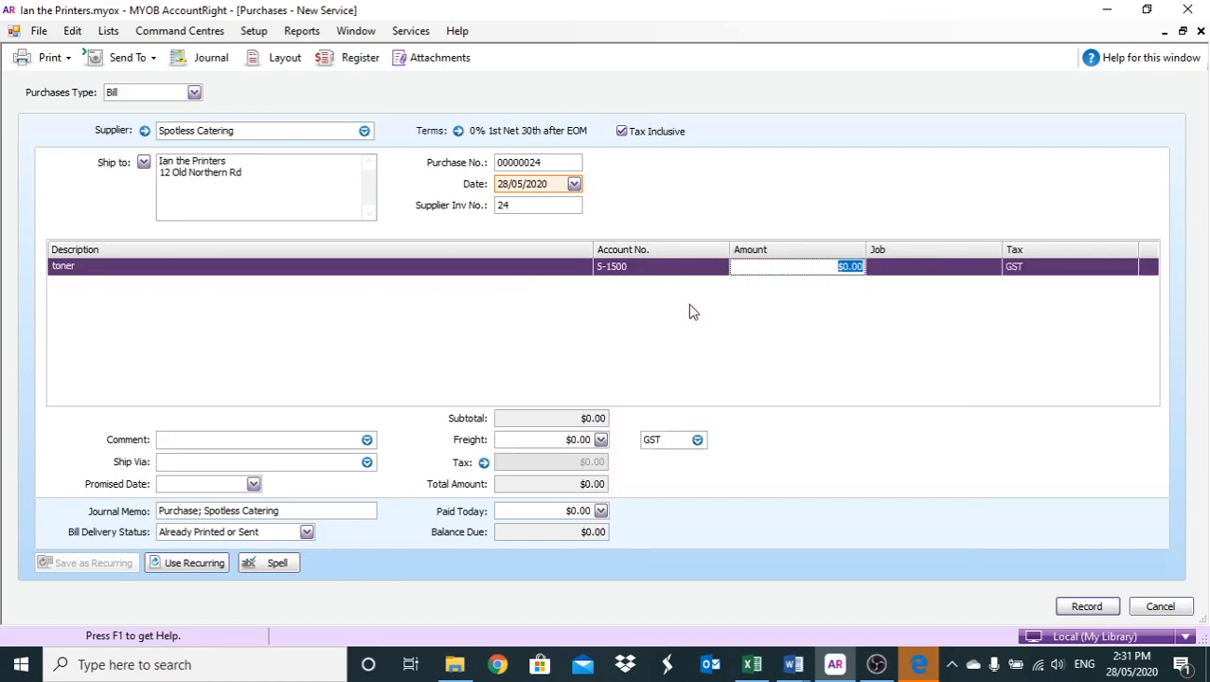
{"action": "type", "text": "142.80"}
Step: Assign the toner line to job B1, Contract New Books, and record the bill without applying the No ABN/TFN tax code
{"action": "left_click", "coordinate": [955, 267]}
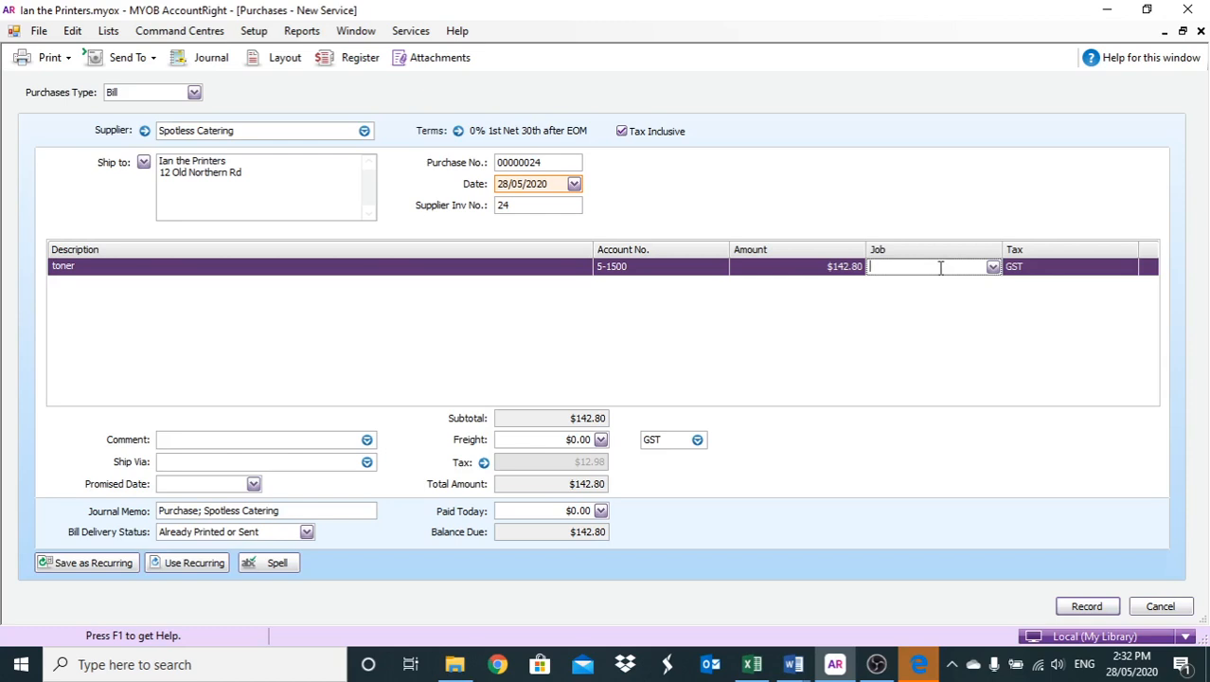
{"action": "type", "text": "B1"}
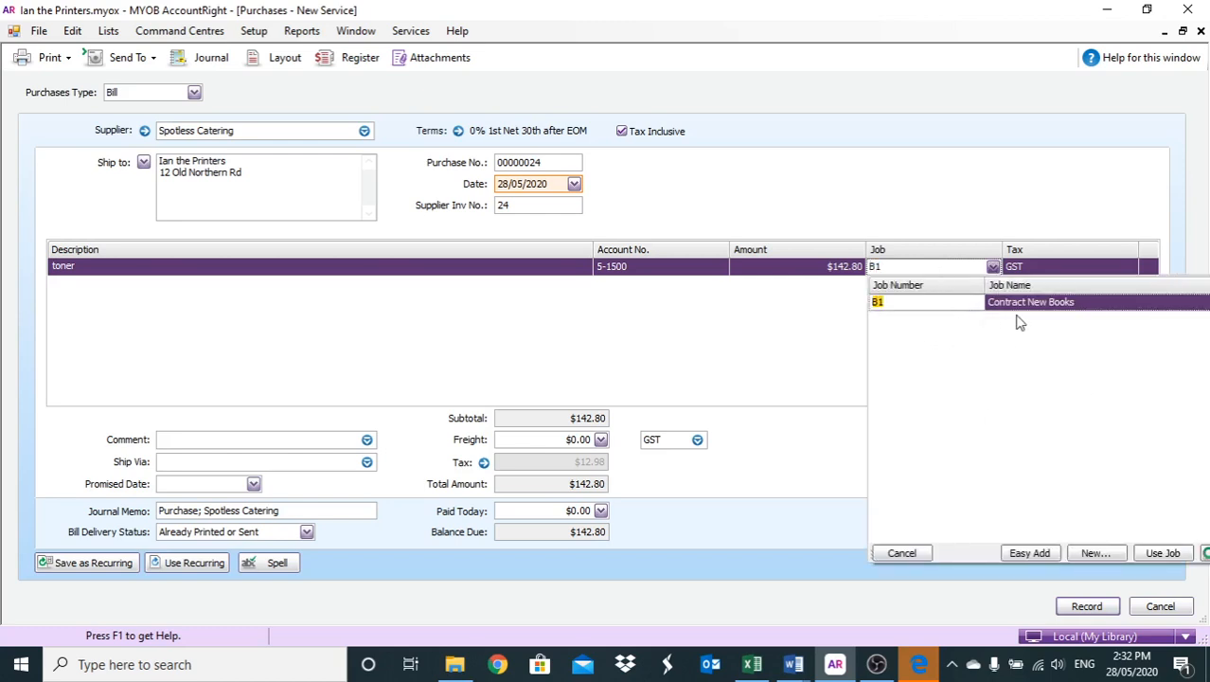
{"action": "double_click", "coordinate": [1026, 303]}
{"action": "key", "text": "Tab"}
{"action": "left_click", "coordinate": [1080, 606]}
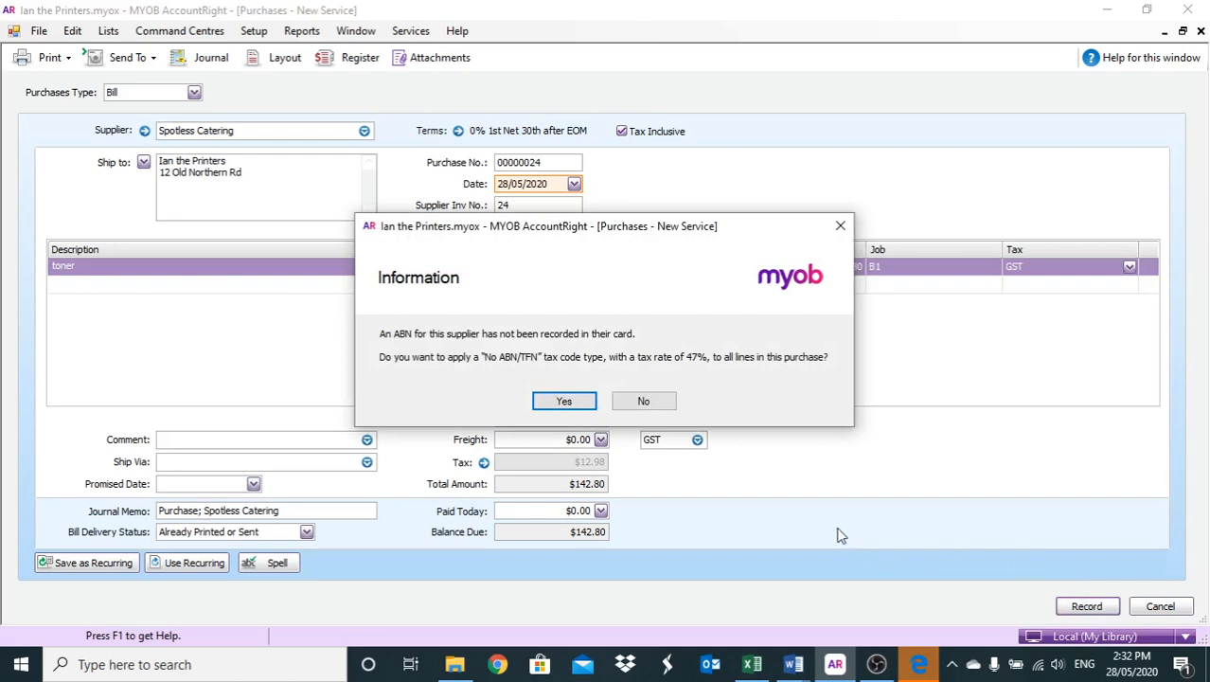
{"action": "left_click", "coordinate": [643, 401]}
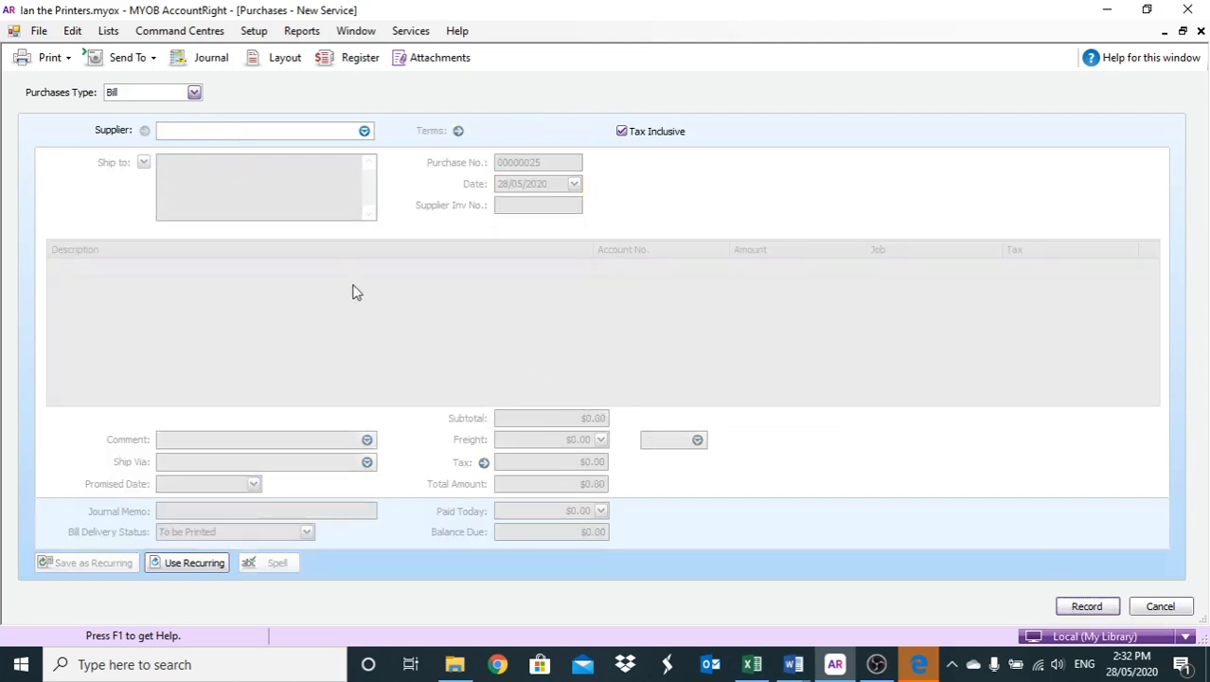
Step: Choose HP Papers as the supplier of the next bill and enter supplier invoice number 25
{"action": "type", "text": "hp"}
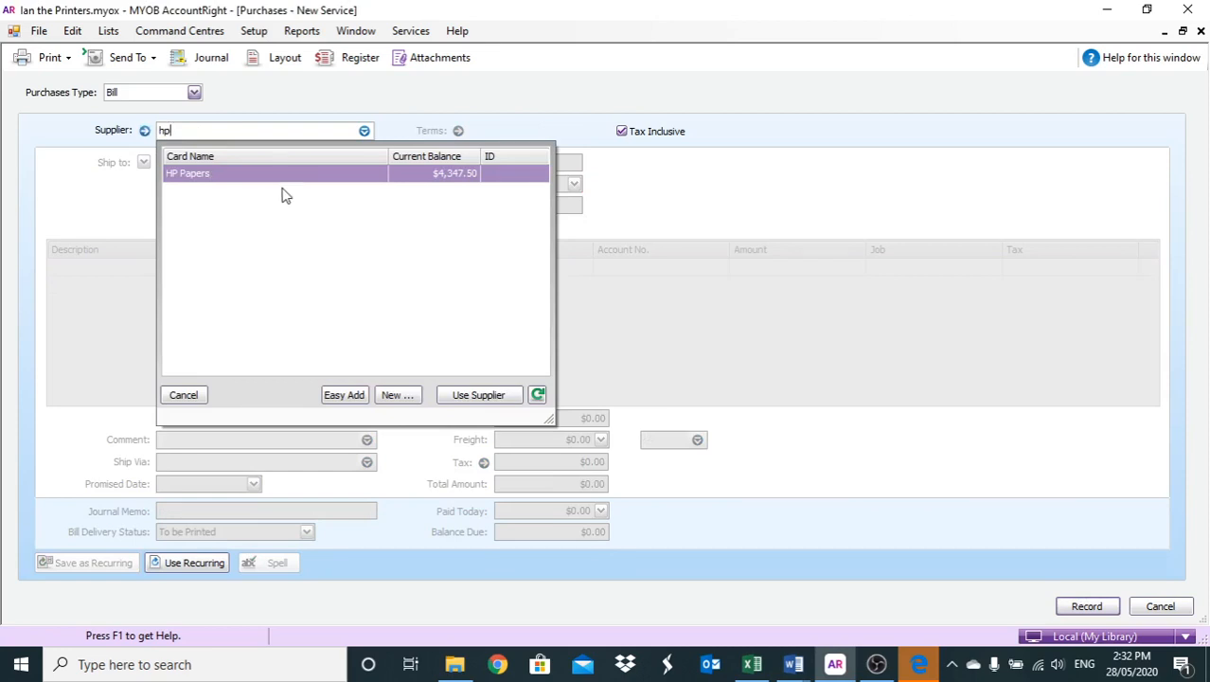
{"action": "double_click", "coordinate": [279, 185]}
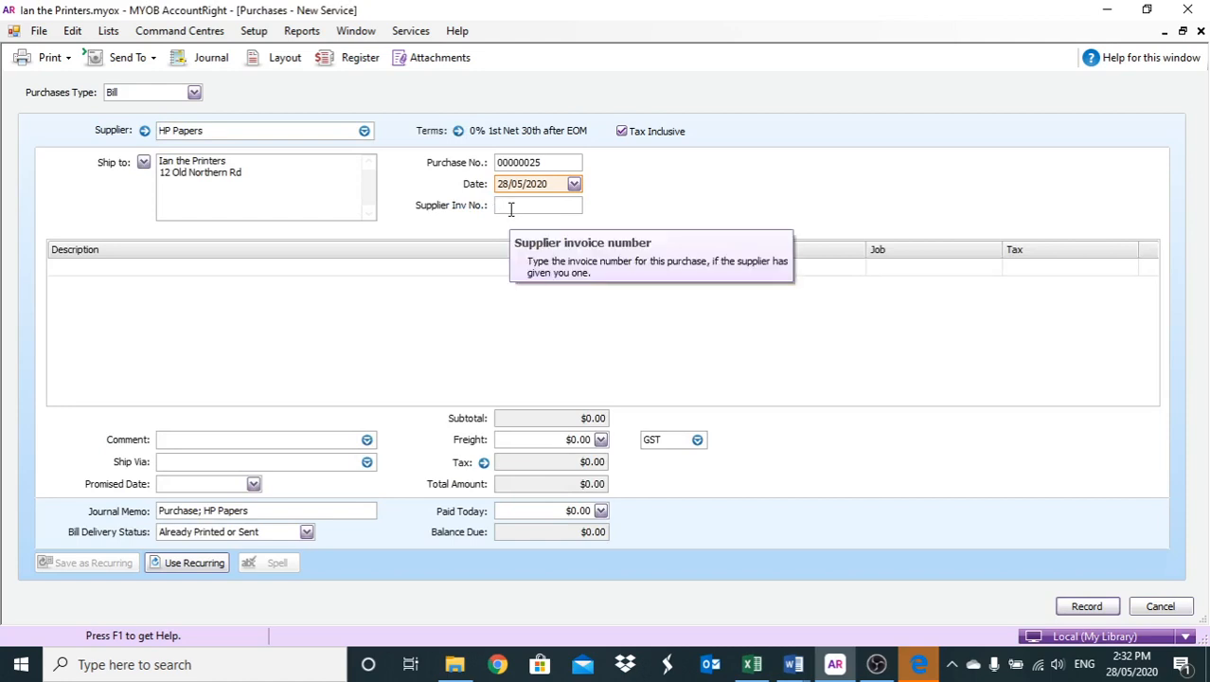
{"action": "left_click", "coordinate": [510, 209]}
{"action": "type", "text": "25"}
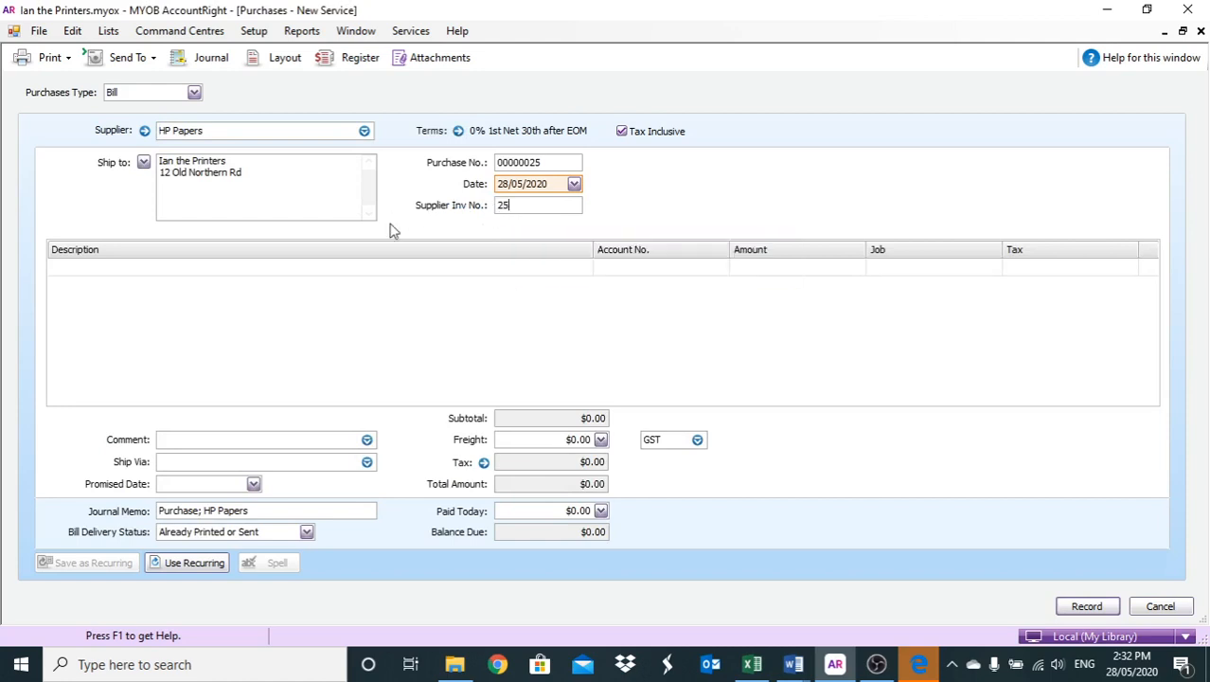
Step: Add a bill line described as photo, with account 5-1200 Binding and an amount of $450
{"action": "left_click", "coordinate": [327, 268]}
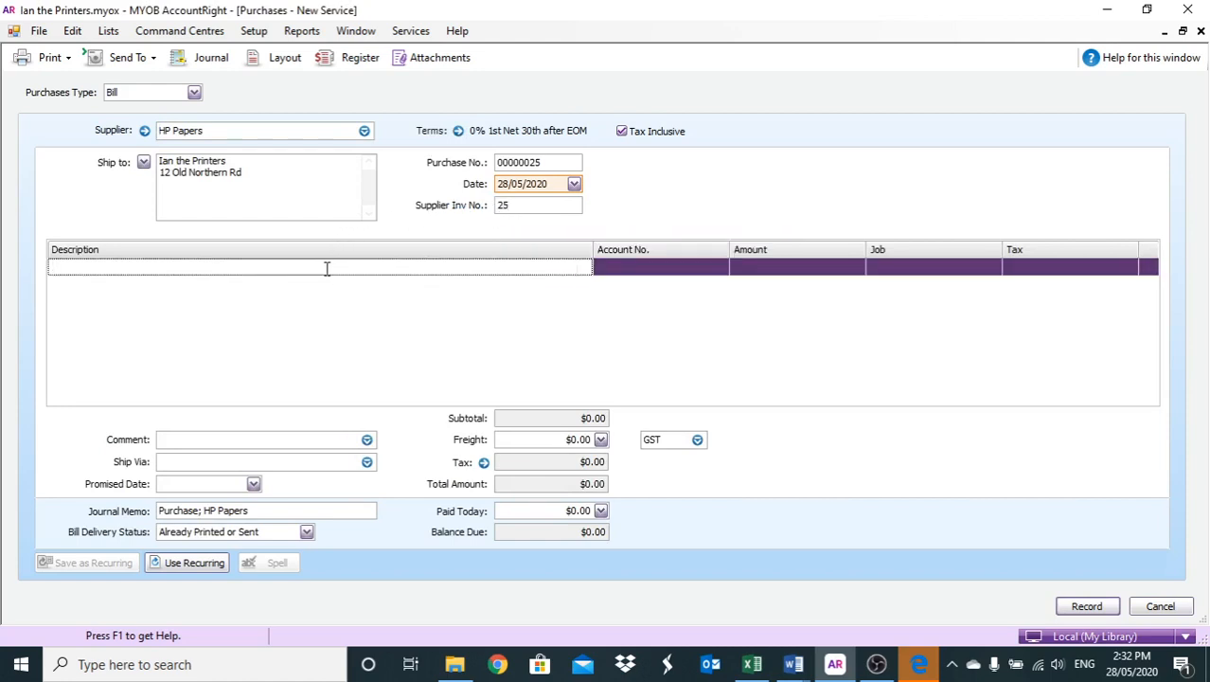
{"action": "type", "text": "phoyo"}
{"action": "key", "text": "BackSpace"}
{"action": "key", "text": "BackSpace"}
{"action": "type", "text": "to"}
{"action": "key", "text": "Tab"}
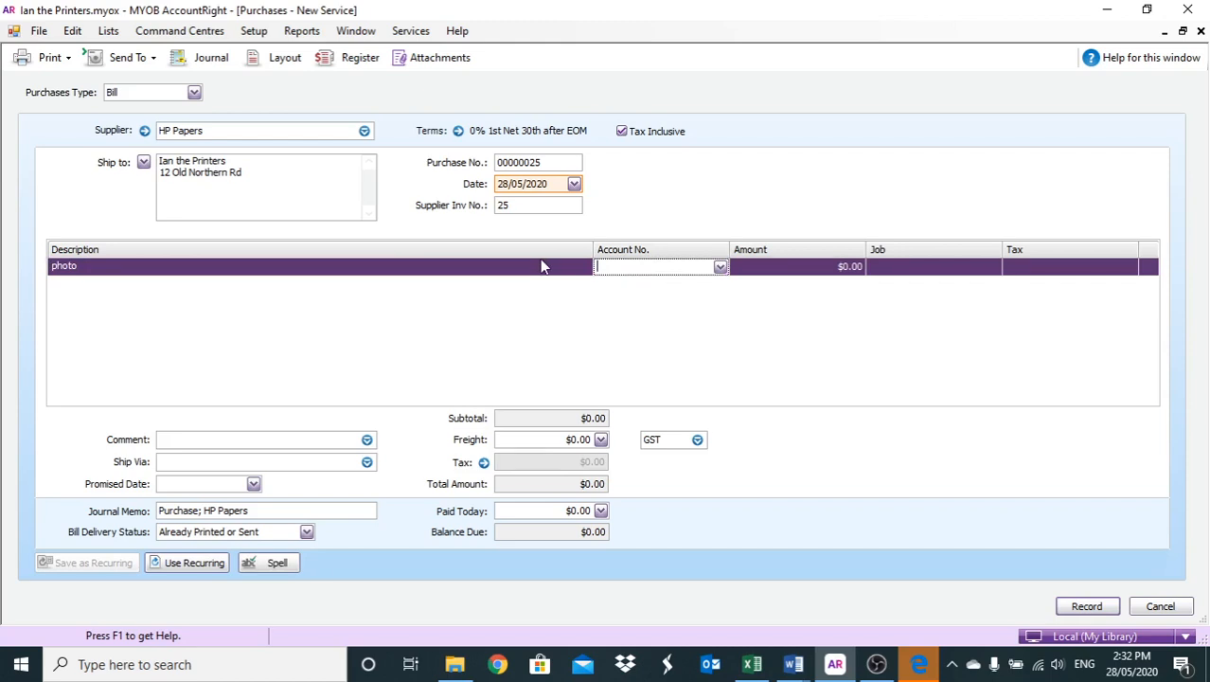
{"action": "type", "text": "5-1200"}
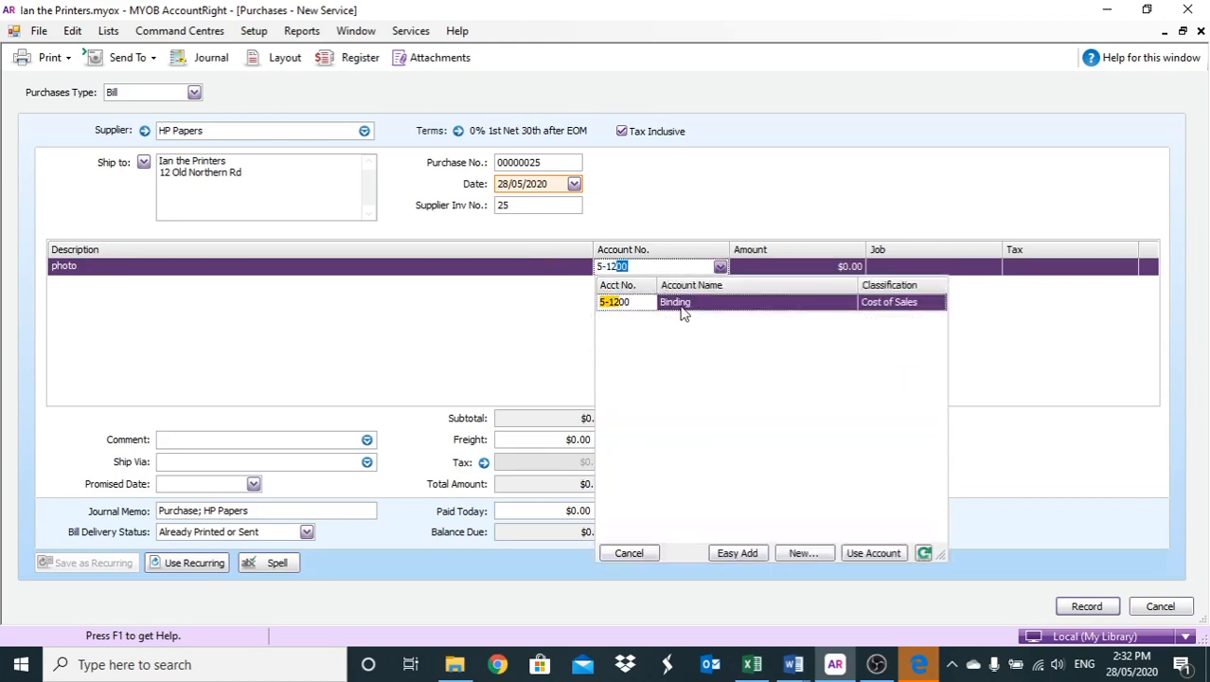
{"action": "key", "text": "Tab"}
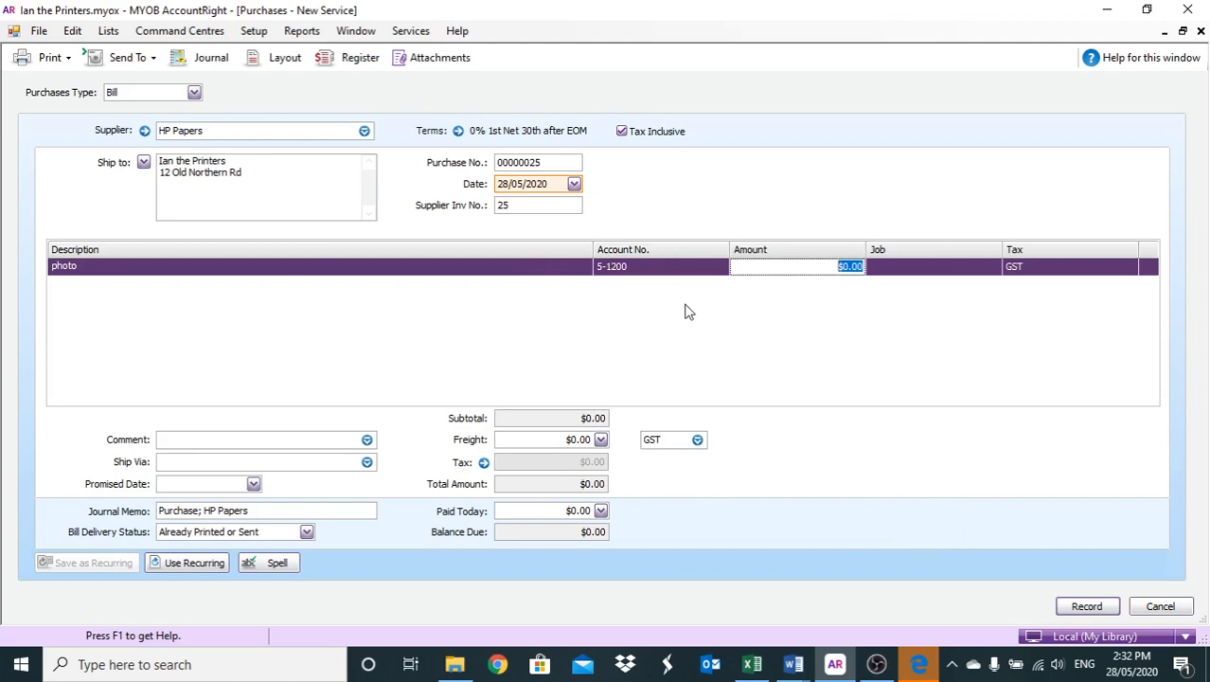
{"action": "type", "text": "450"}
Step: Assign the photo line to job S1, Contract New Folder, and record the bill without applying the No ABN/TFN tax code
{"action": "left_click", "coordinate": [935, 268]}
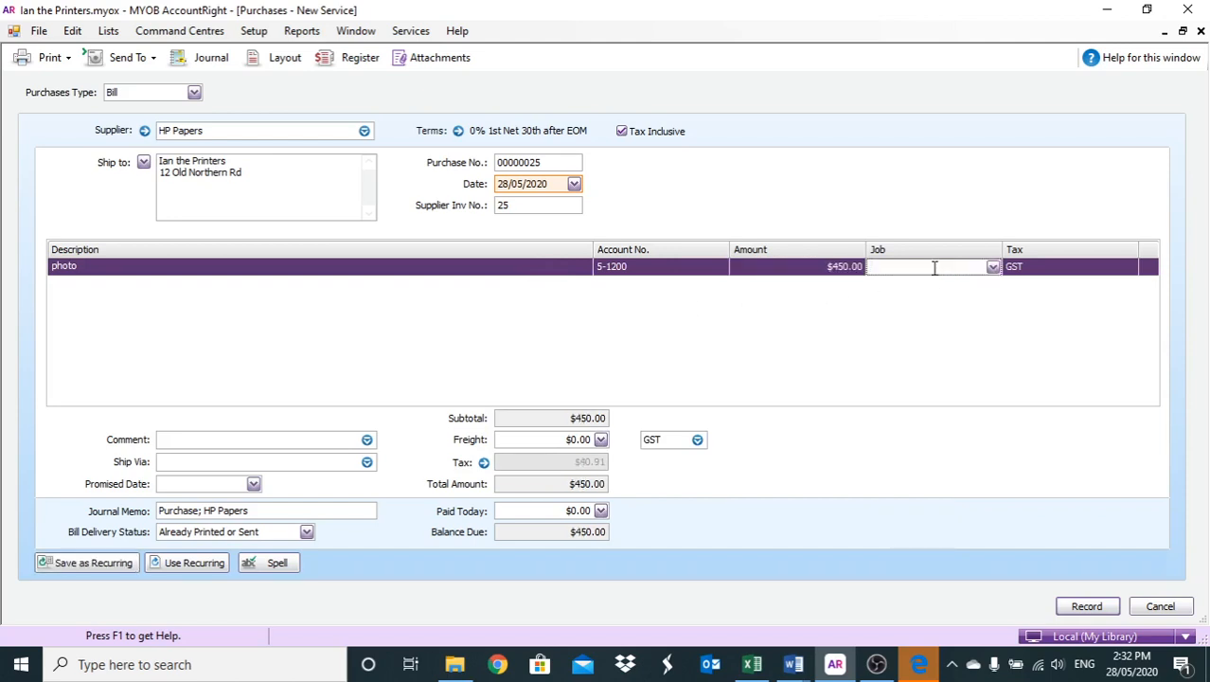
{"action": "type", "text": "s"}
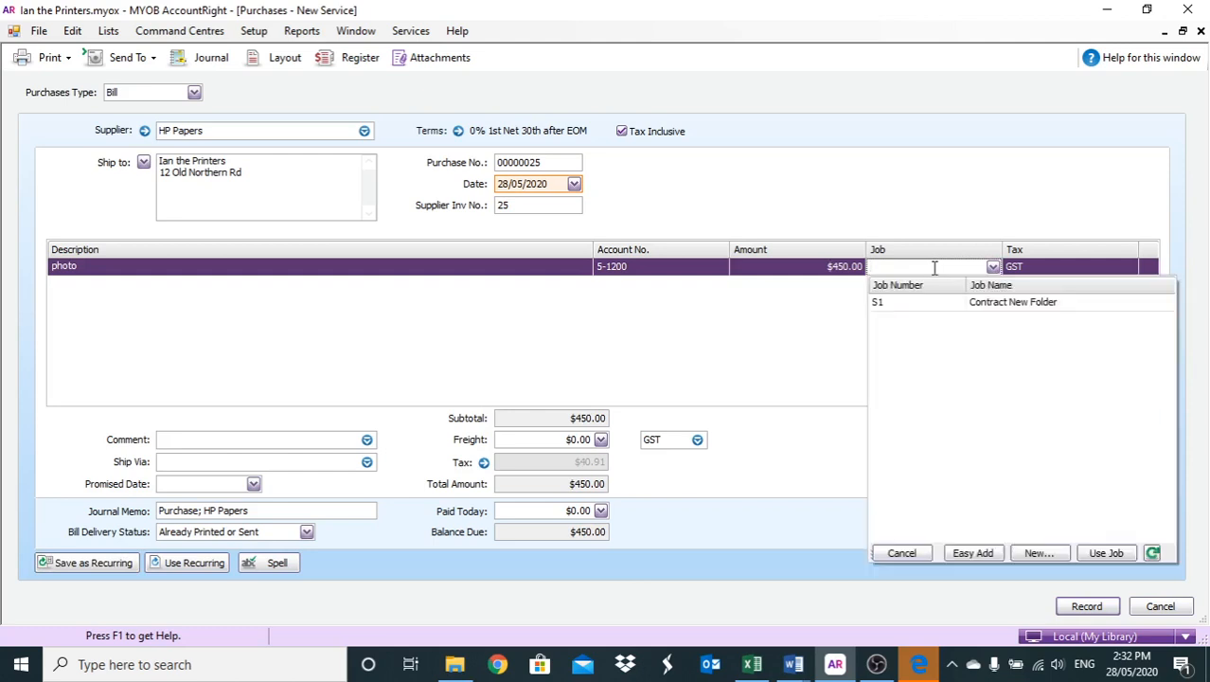
{"action": "left_click", "coordinate": [1001, 304]}
{"action": "key", "text": "Tab"}
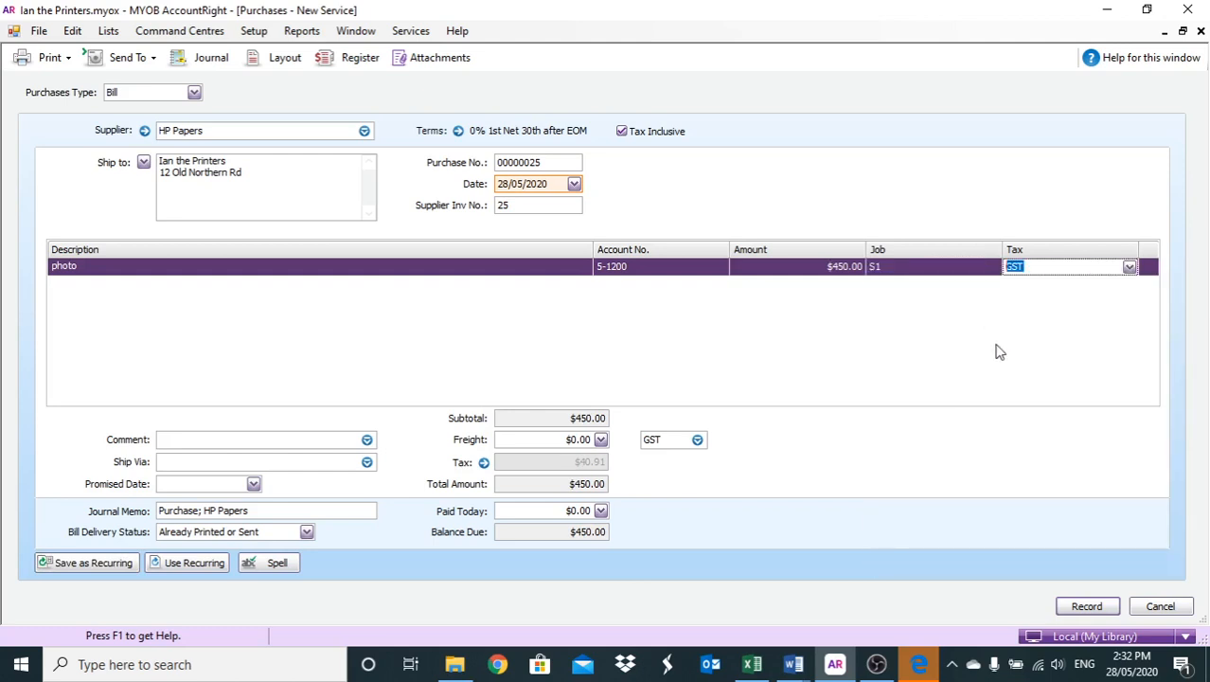
{"action": "left_click", "coordinate": [1098, 607]}
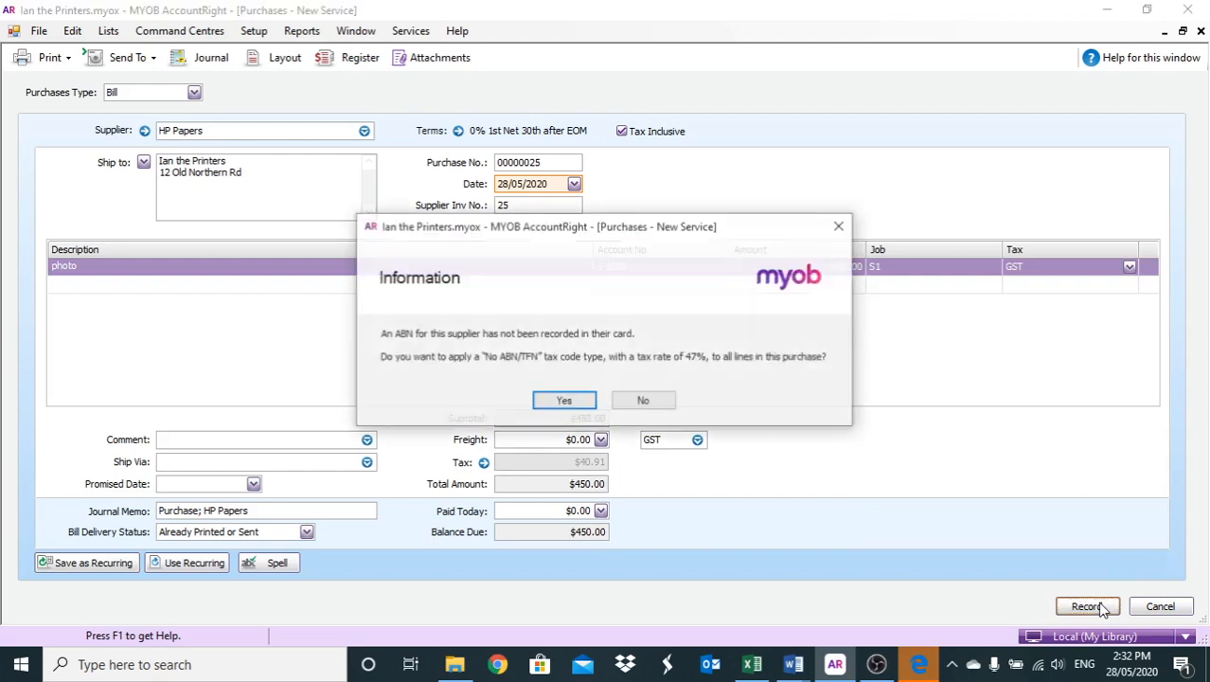
{"action": "left_click", "coordinate": [643, 399]}
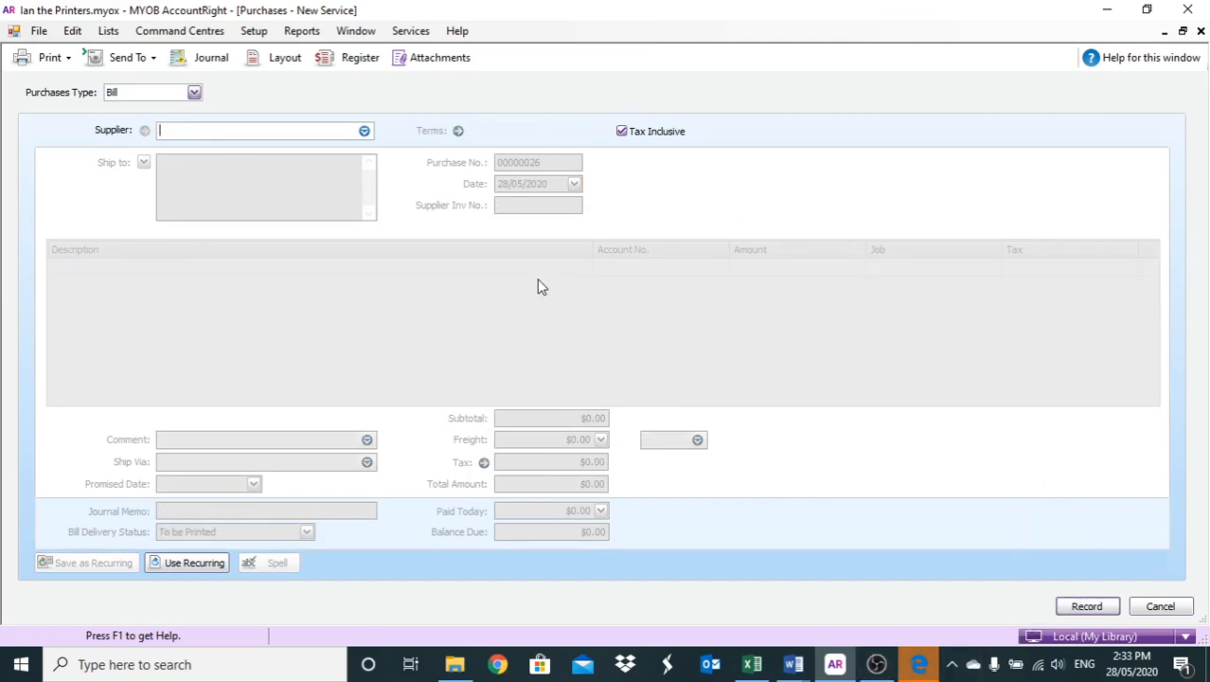
Step: Open the jobs list to review the income, cost, expenses and net profit of jobs B1 and S1
{"action": "left_click", "coordinate": [108, 31]}
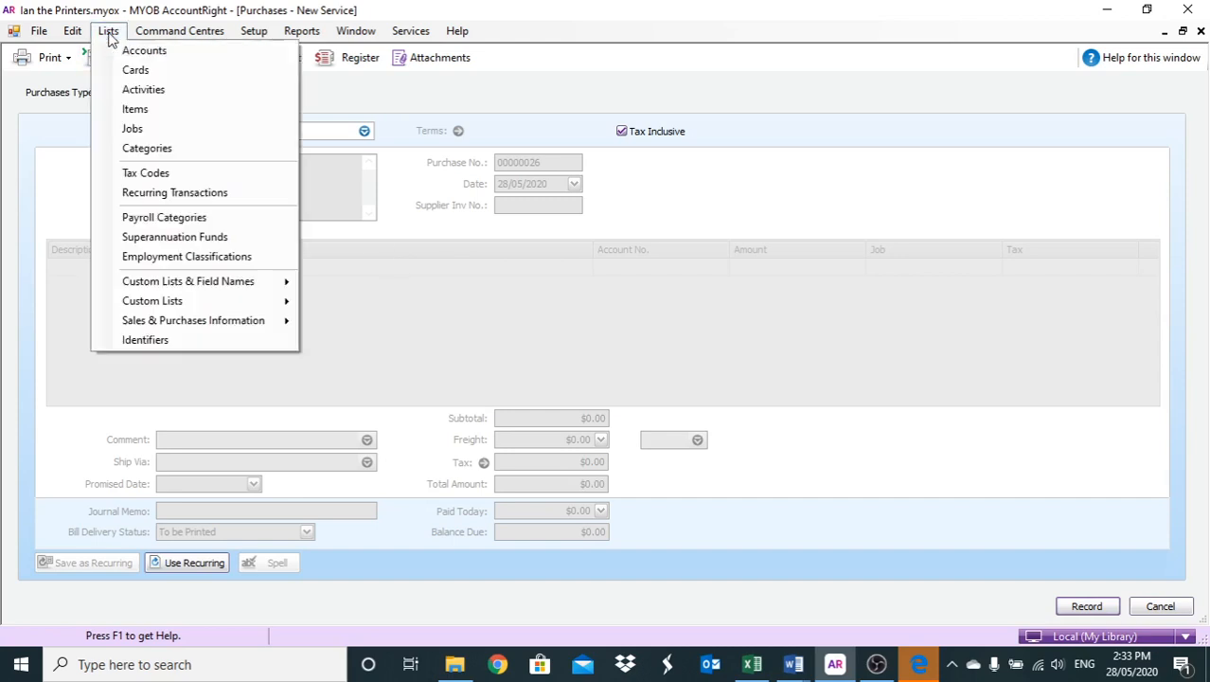
{"action": "left_click", "coordinate": [142, 128]}
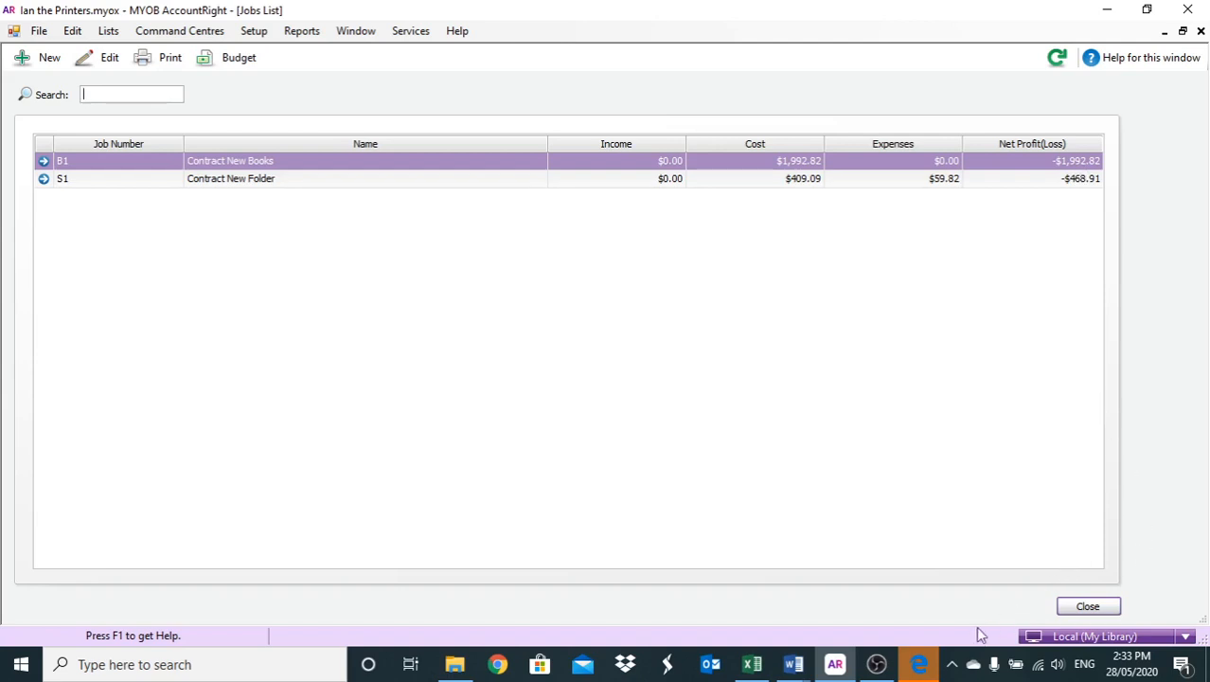
{"action": "left_click", "coordinate": [875, 666]}
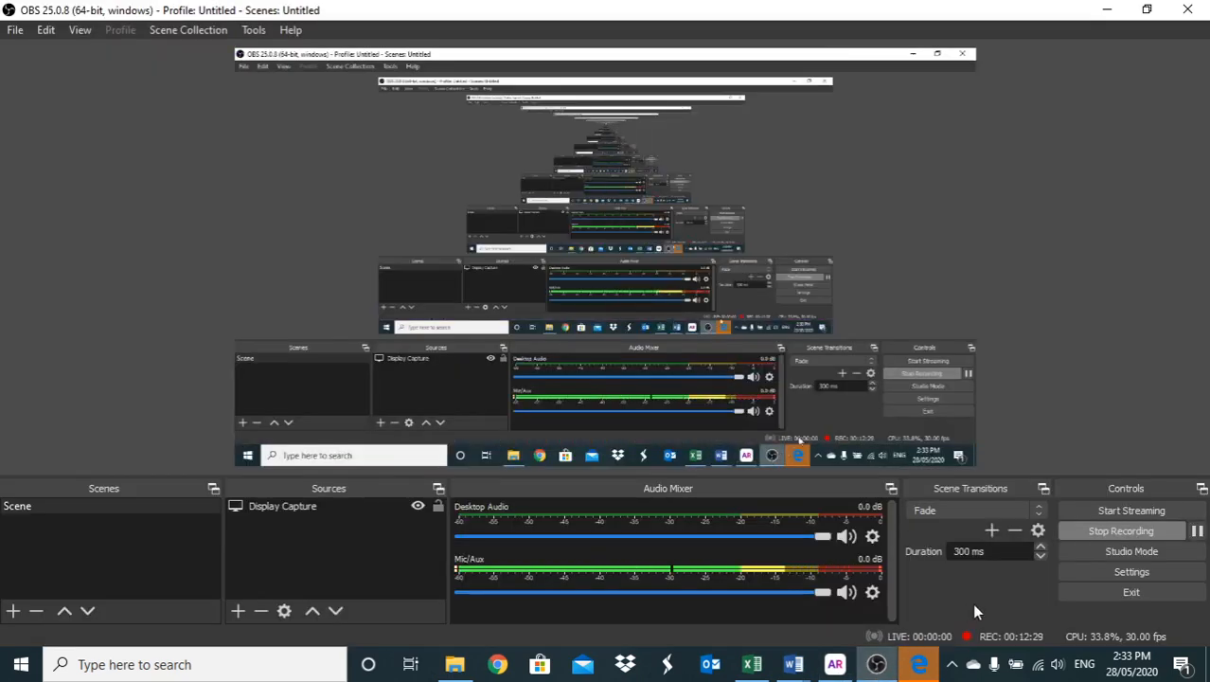